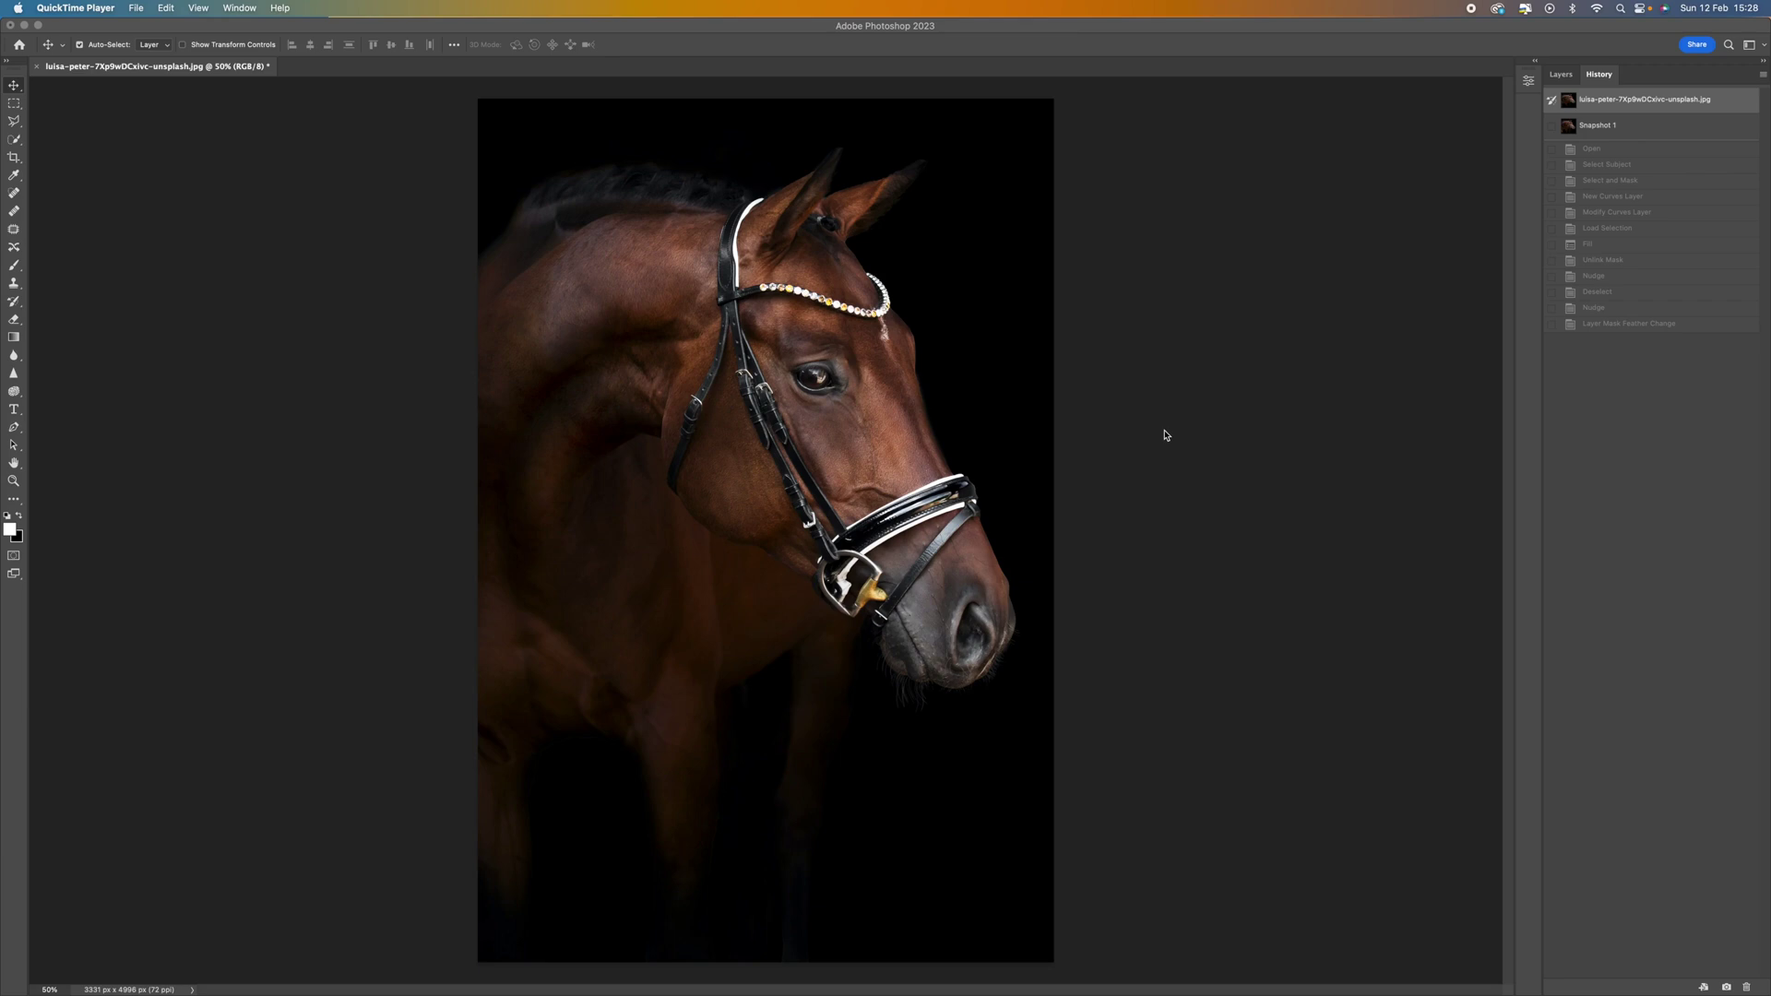
Compare the edited Snapshot 1 state against the original photo several times
{"action": "left_click", "coordinate": [1616, 128]}
{"action": "left_click", "coordinate": [1617, 129]}
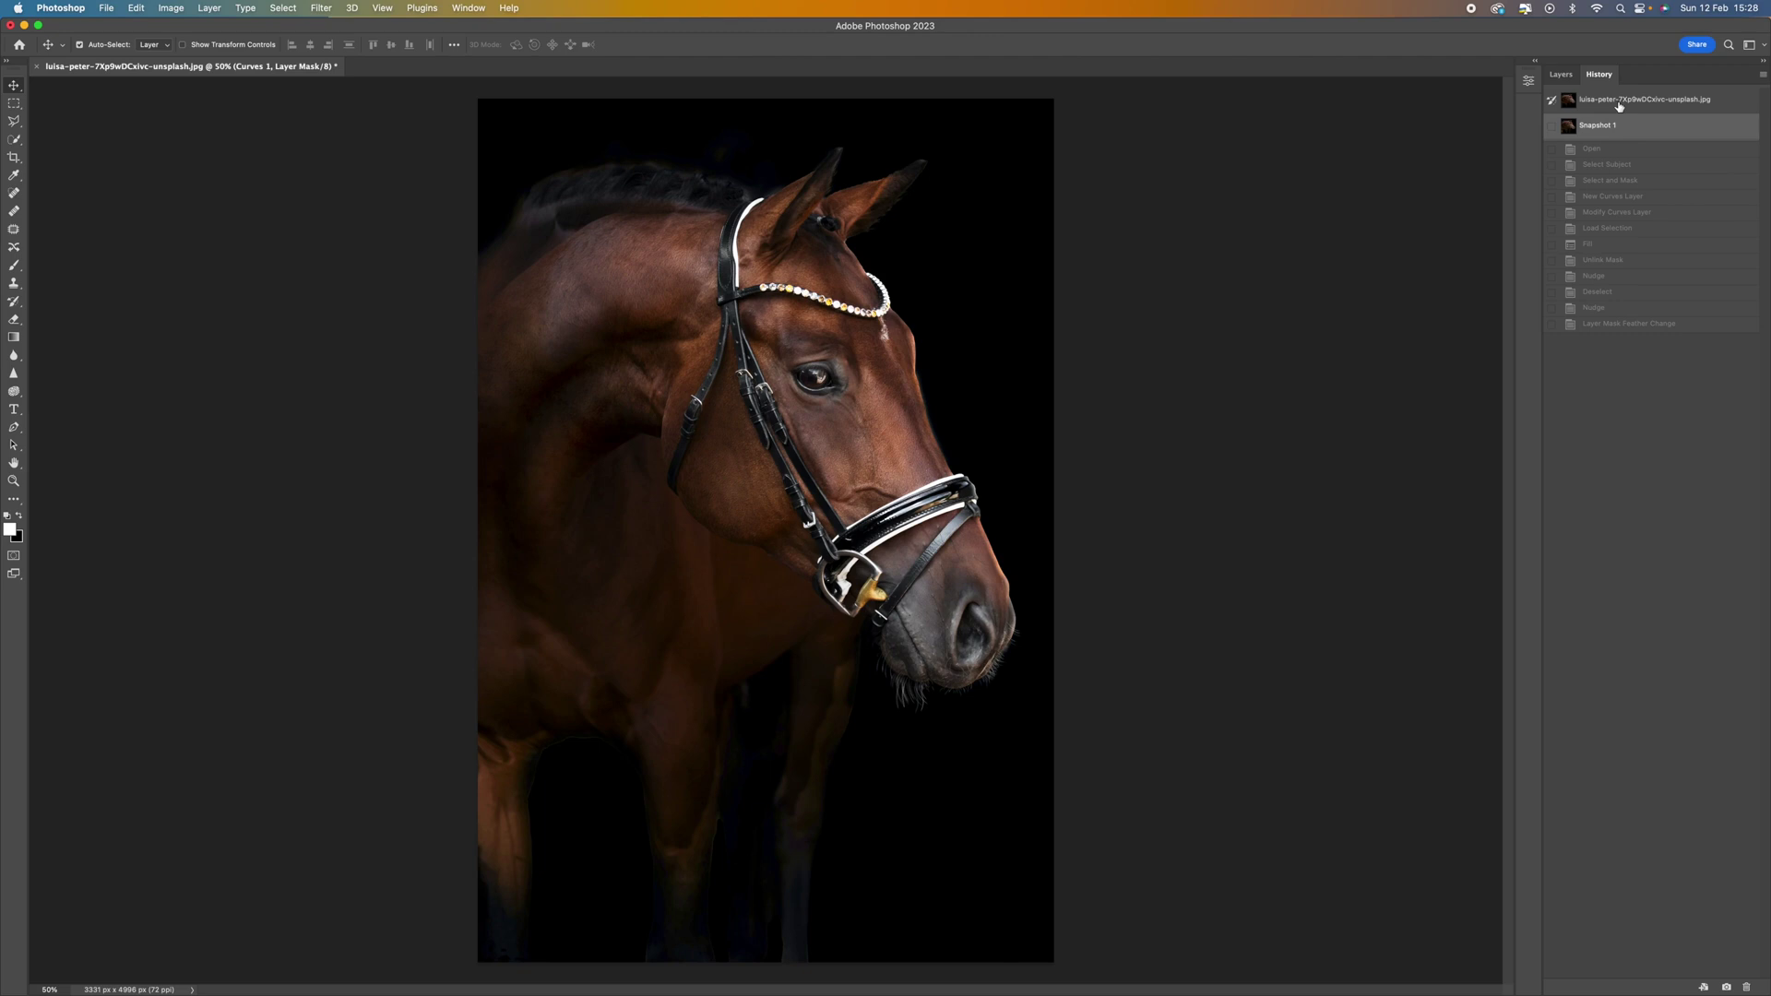
{"action": "left_click", "coordinate": [1619, 101]}
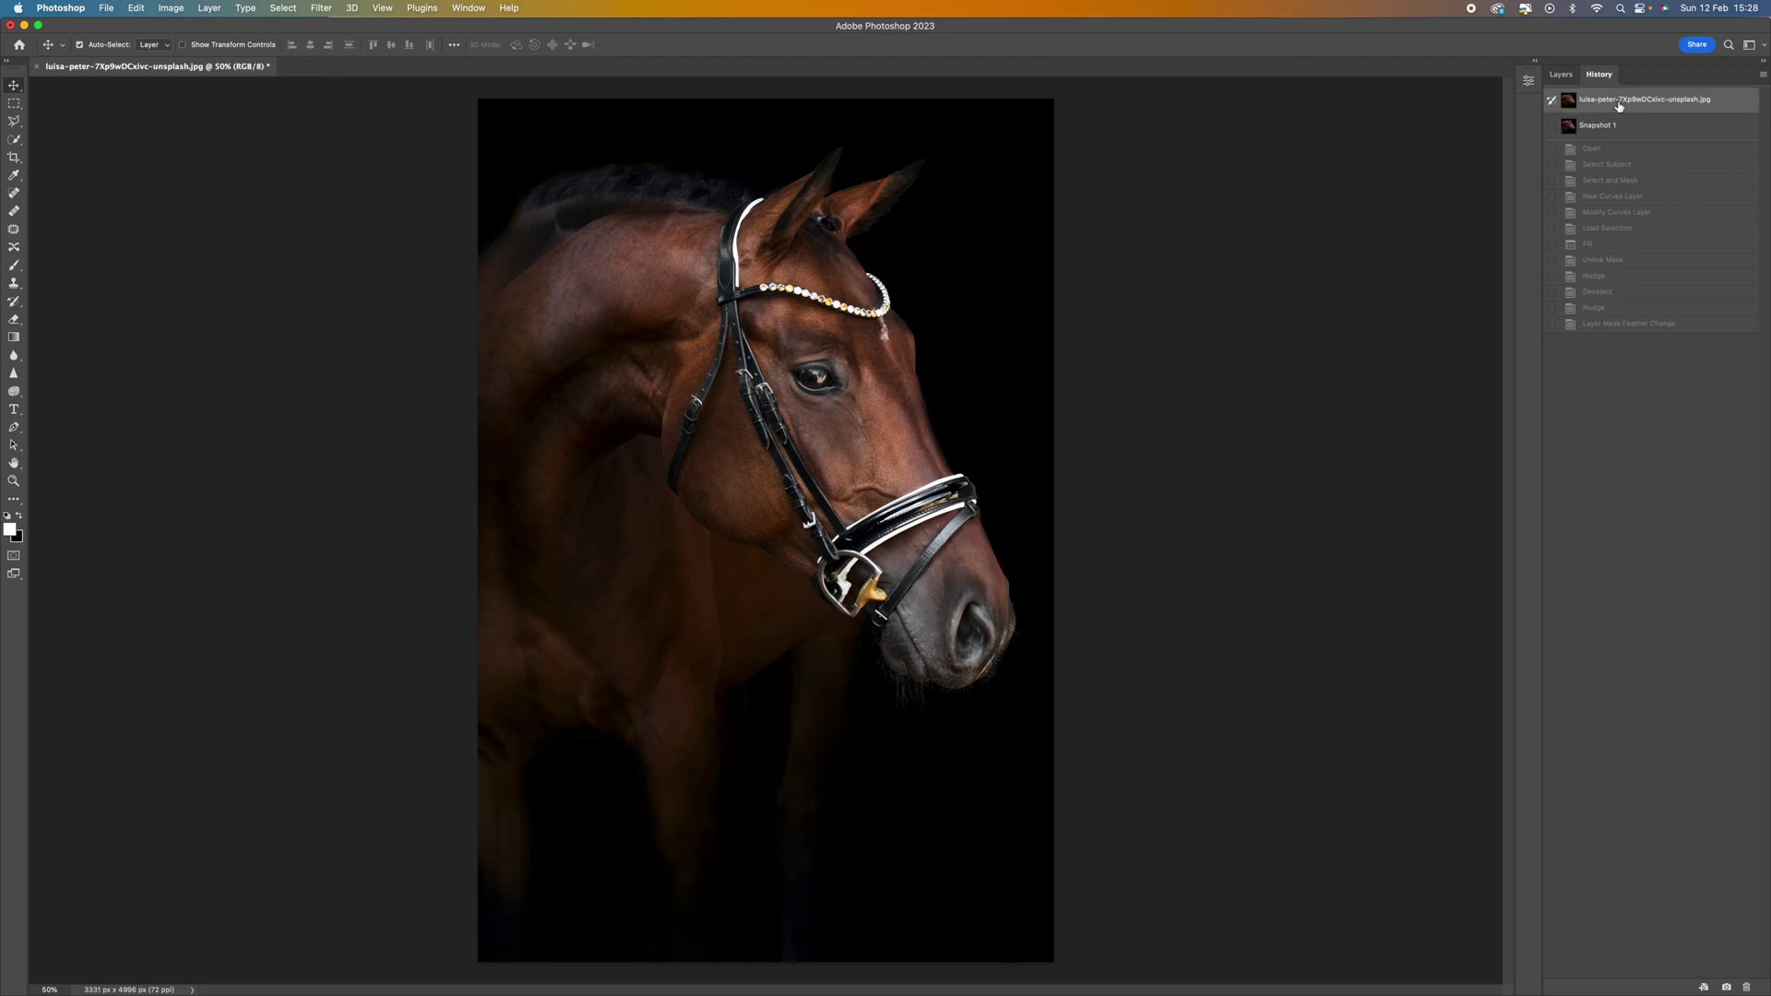
{"action": "left_click", "coordinate": [1618, 127]}
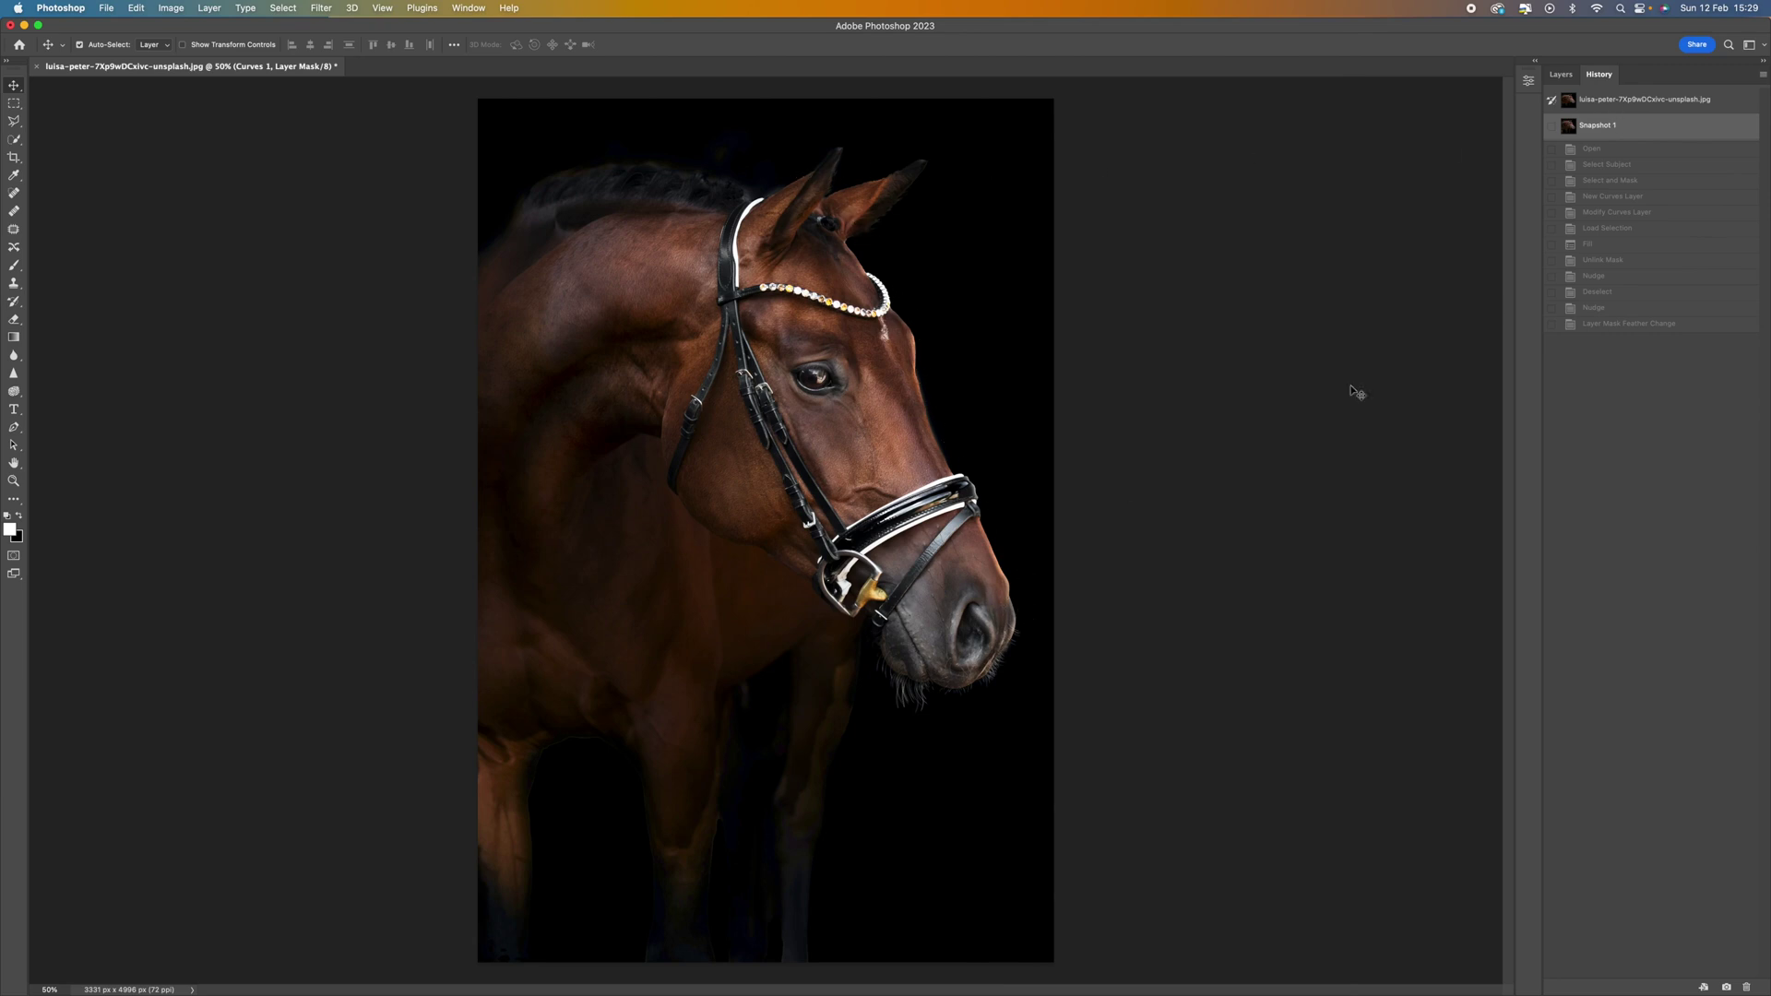
{"action": "left_click", "coordinate": [1621, 103]}
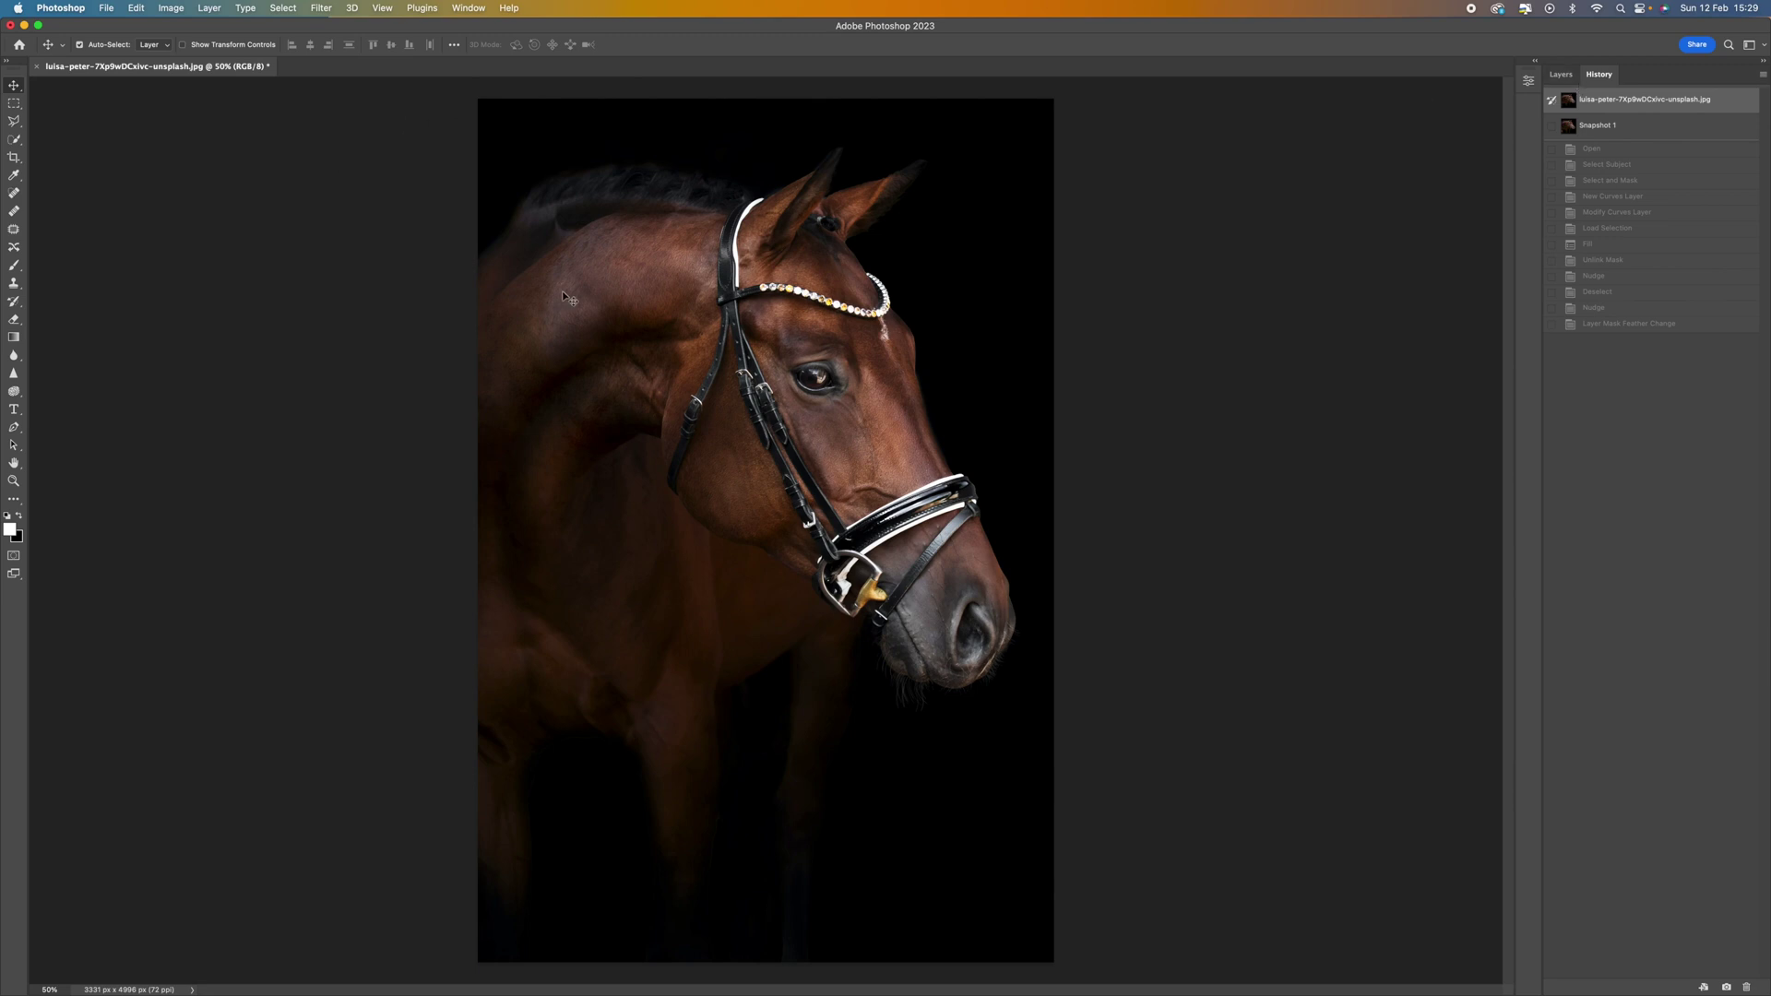
Select the horse with Select Subject, add the lower-left leg and the gap between the legs, then enter Select and Mask
{"action": "left_click", "coordinate": [15, 141]}
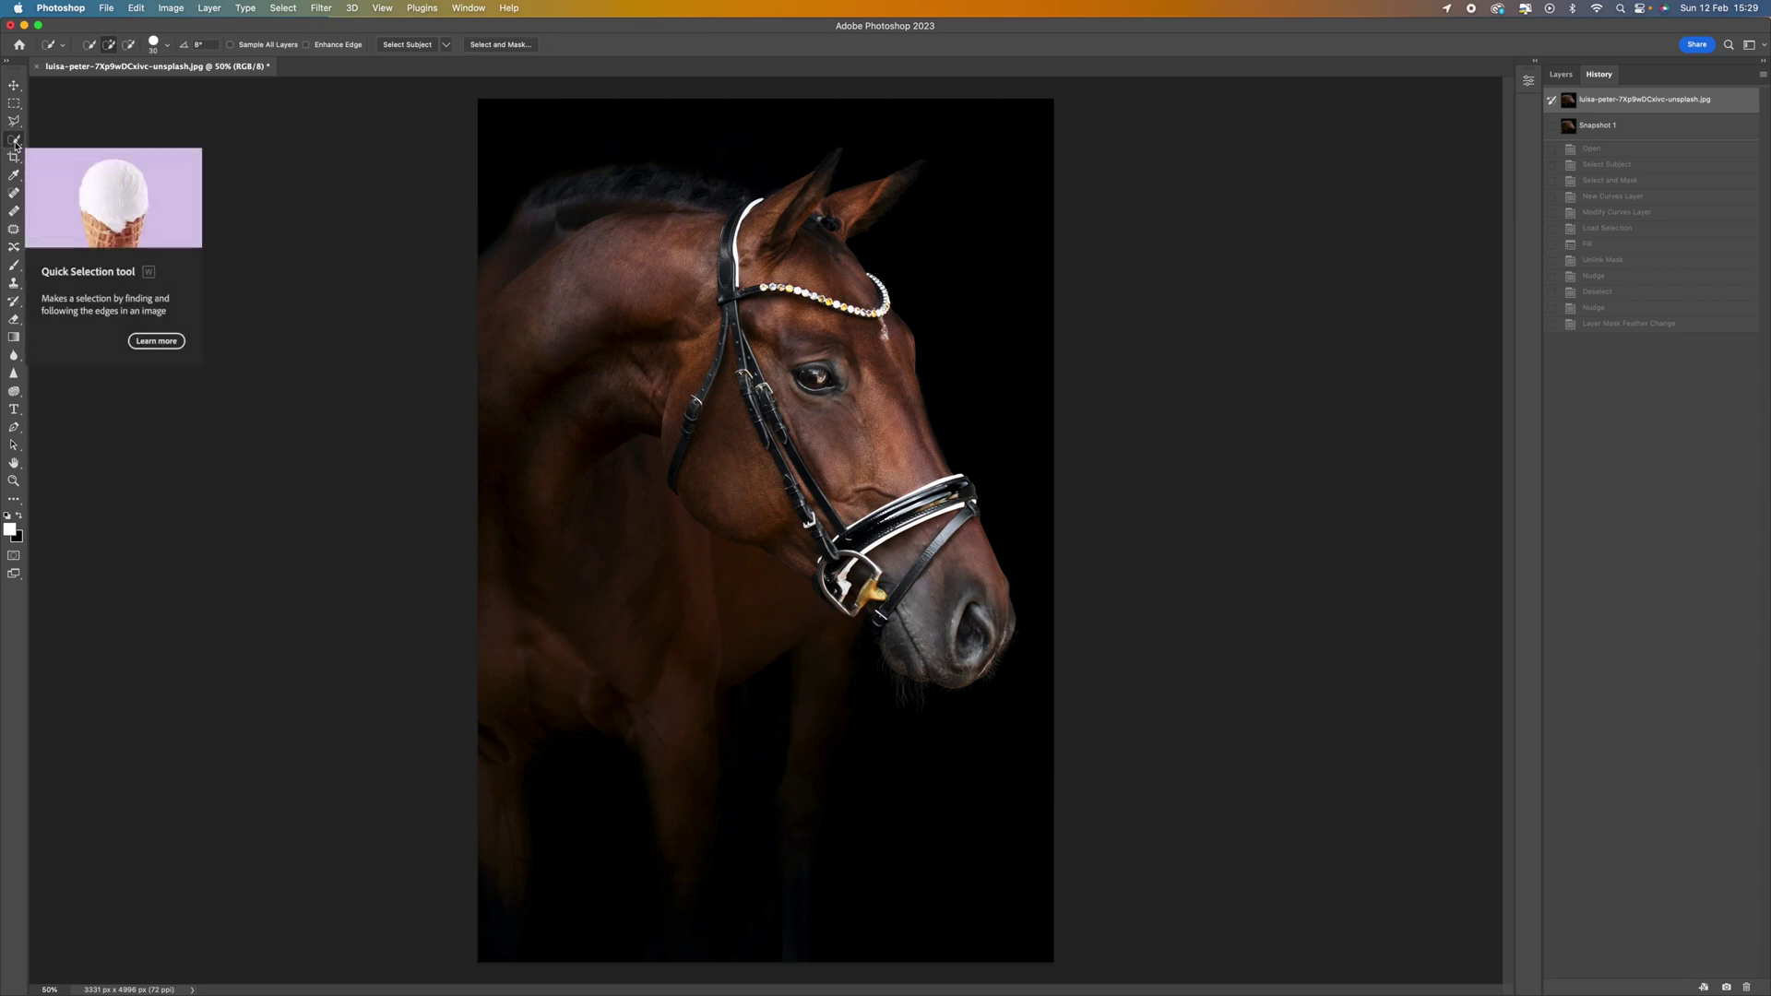
{"action": "left_click", "coordinate": [393, 45]}
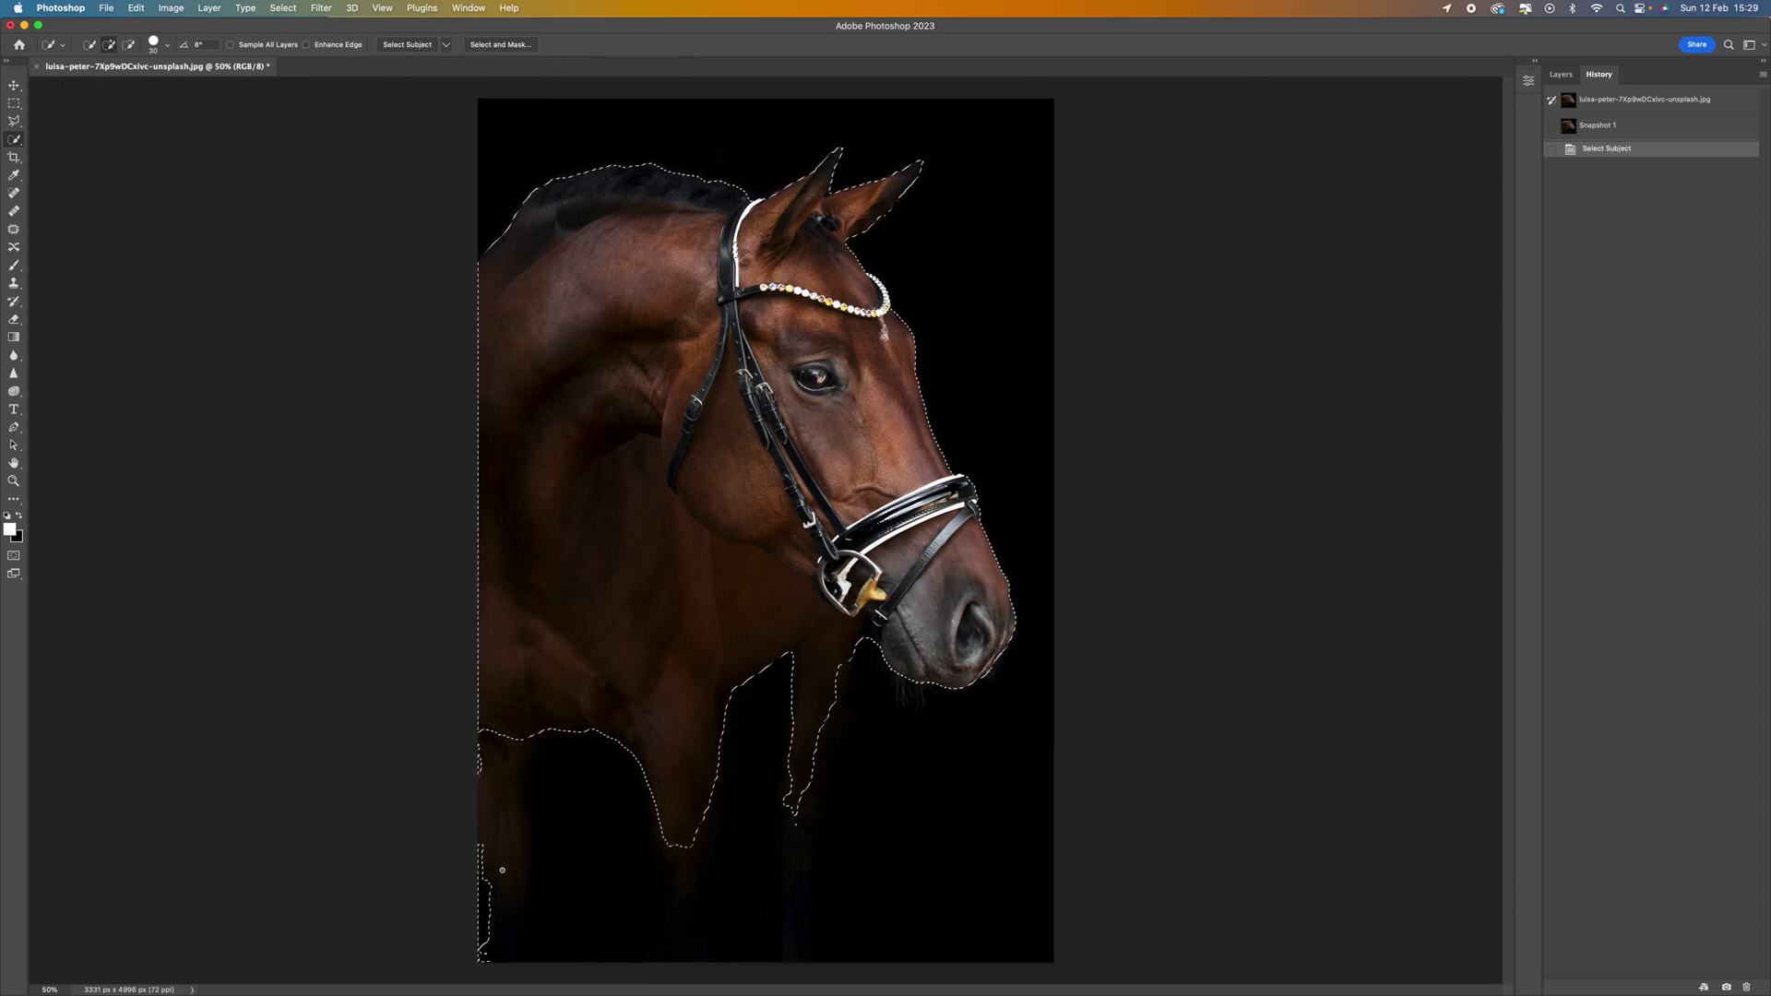
{"action": "mouse_move", "coordinate": [513, 901]}
{"action": "left_mouse_down"}
{"action": "mouse_move", "coordinate": [504, 723]}
{"action": "mouse_move", "coordinate": [503, 906]}
{"action": "left_mouse_up"}
{"action": "left_click_drag", "start_coordinate": [692, 829], "coordinate": [574, 731]}
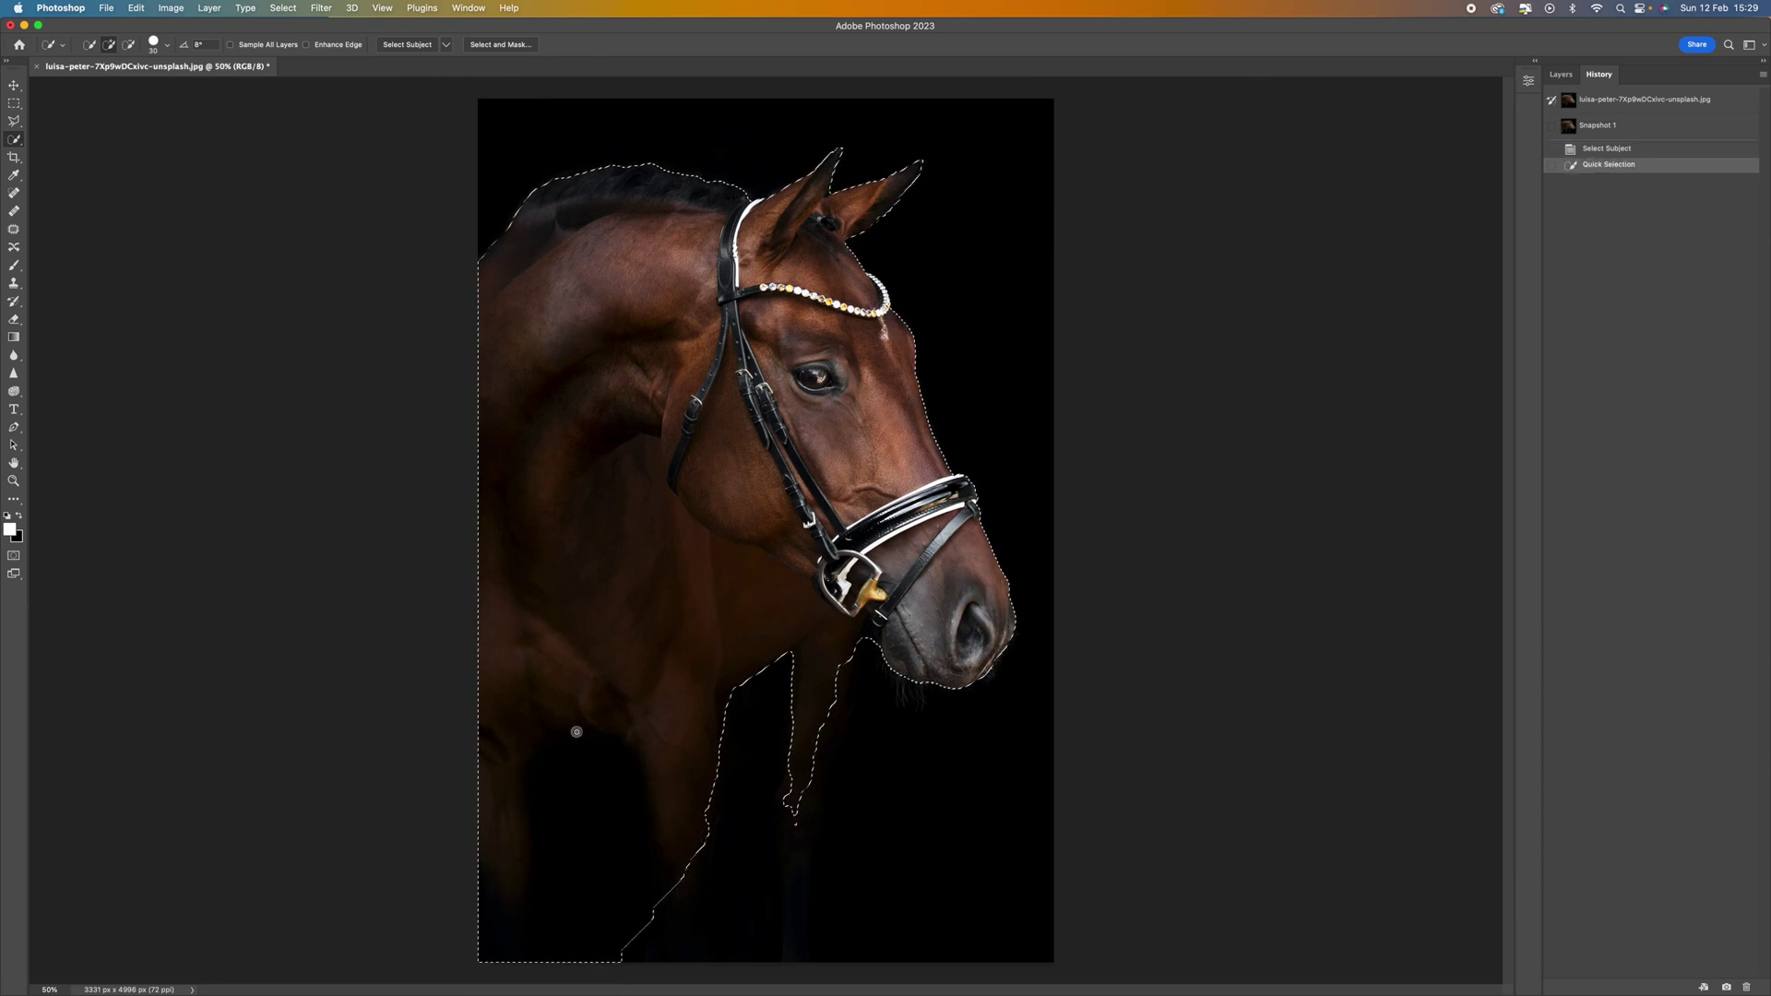
{"action": "left_click", "coordinate": [499, 45]}
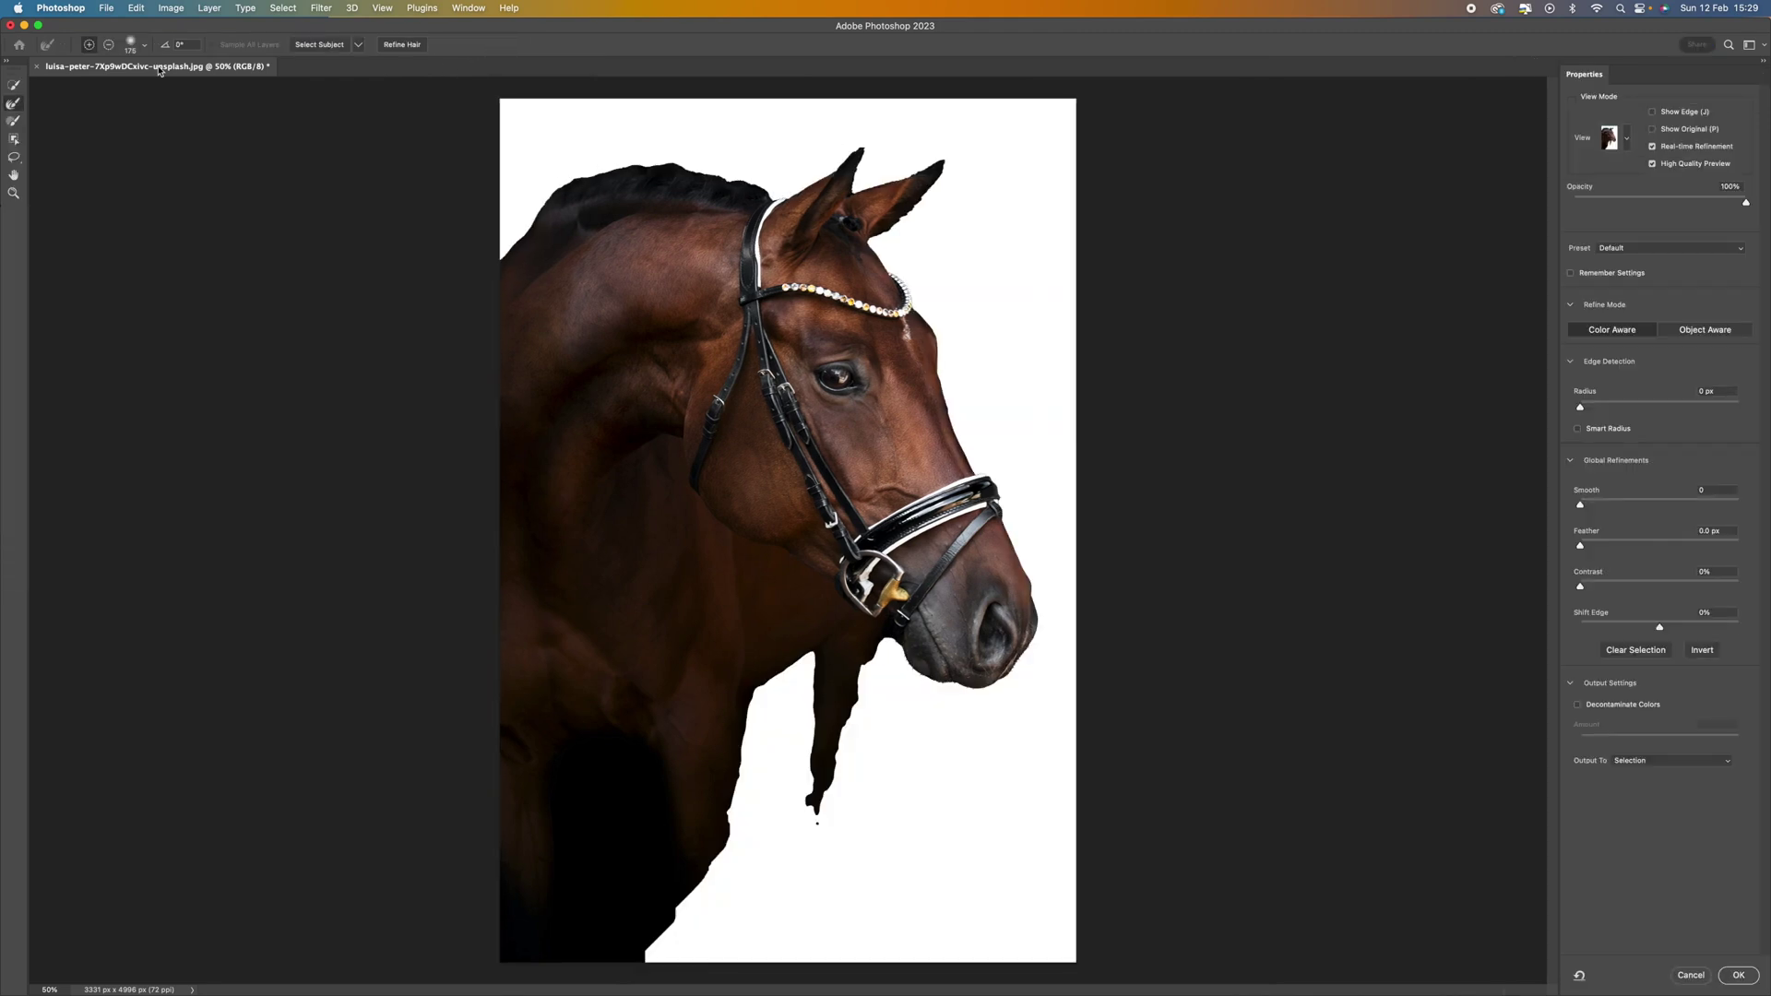
Refine the top of the mane and both ear tips with the Refine Edge Brush
{"action": "left_click", "coordinate": [19, 98]}
{"action": "mouse_move", "coordinate": [756, 184]}
{"action": "left_mouse_down"}
{"action": "mouse_move", "coordinate": [664, 160]}
{"action": "mouse_move", "coordinate": [575, 175]}
{"action": "mouse_move", "coordinate": [476, 263]}
{"action": "left_mouse_up"}
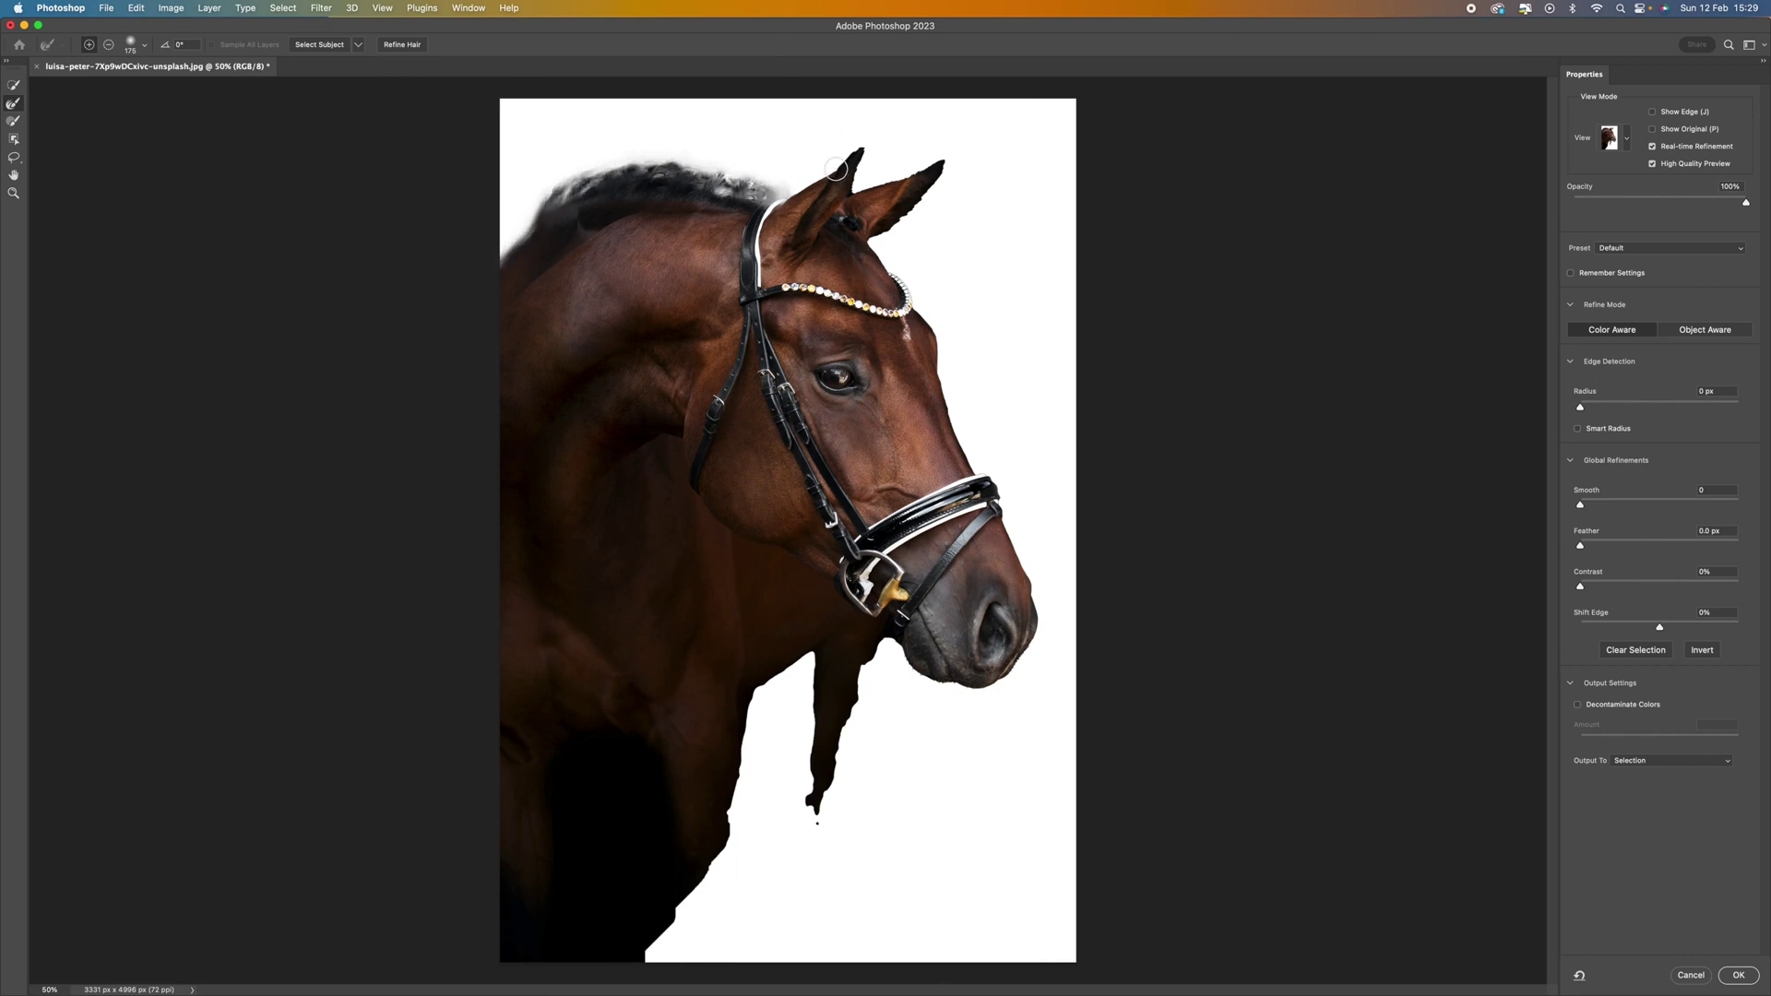
{"action": "left_click", "coordinate": [863, 145]}
{"action": "left_click", "coordinate": [939, 156]}
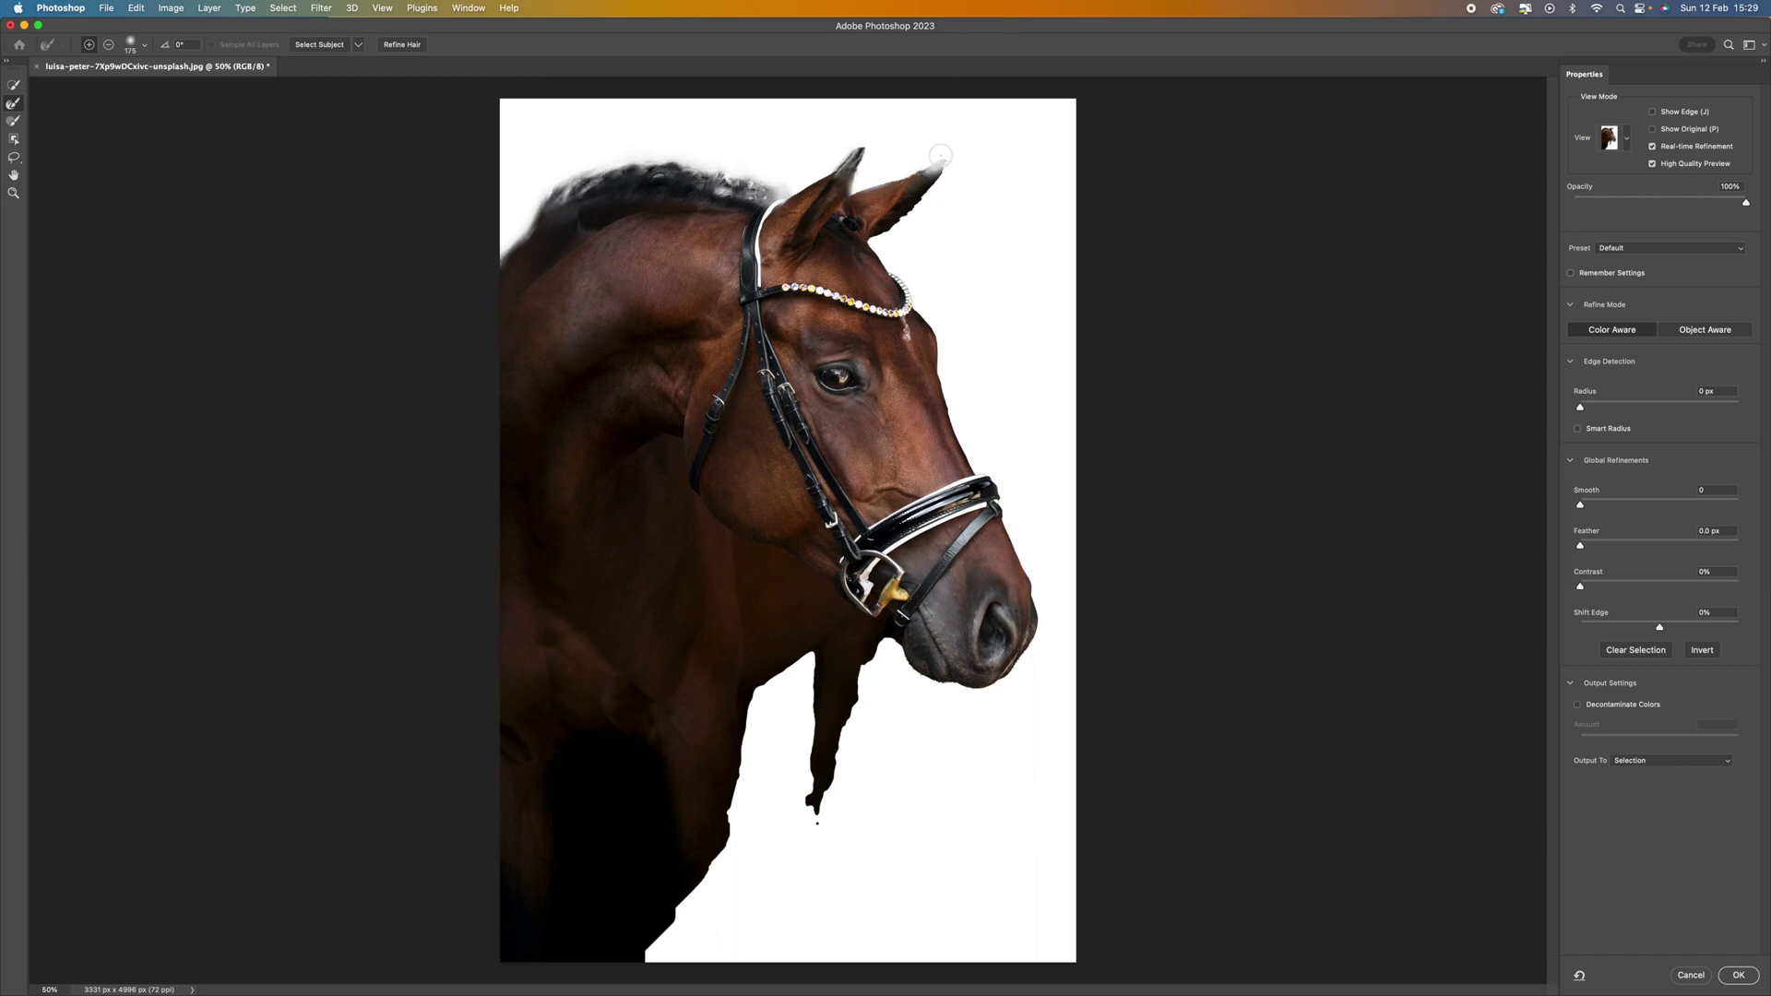
Shrink the refine brush to 50 and soften the right and front edges of the neck
{"action": "key", "text": "bracketleft"}
{"action": "key", "text": "bracketleft"}
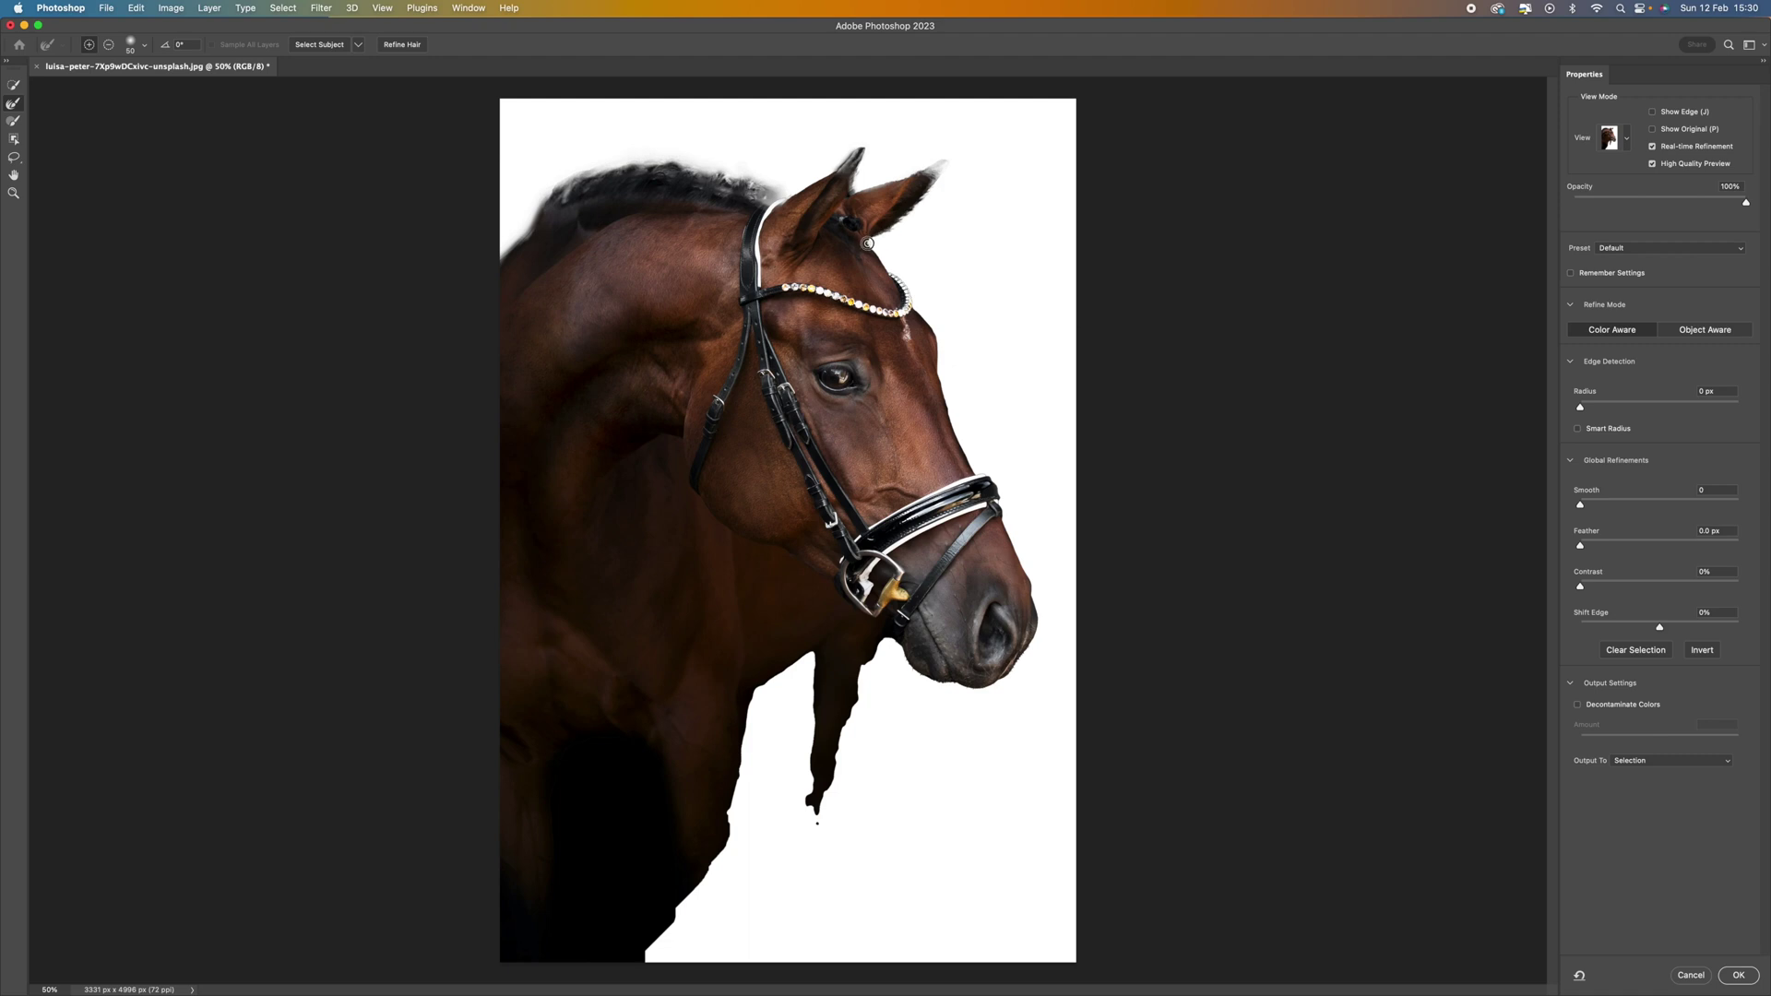
{"action": "mouse_move", "coordinate": [823, 795]}
{"action": "left_mouse_down"}
{"action": "mouse_move", "coordinate": [864, 670]}
{"action": "mouse_move", "coordinate": [893, 641]}
{"action": "mouse_move", "coordinate": [918, 676]}
{"action": "mouse_move", "coordinate": [982, 692]}
{"action": "mouse_move", "coordinate": [1017, 674]}
{"action": "mouse_move", "coordinate": [1036, 581]}
{"action": "left_mouse_up"}
{"action": "mouse_move", "coordinate": [810, 652]}
{"action": "left_mouse_down"}
{"action": "mouse_move", "coordinate": [755, 693]}
{"action": "mouse_move", "coordinate": [728, 845]}
{"action": "mouse_move", "coordinate": [641, 971]}
{"action": "left_mouse_up"}
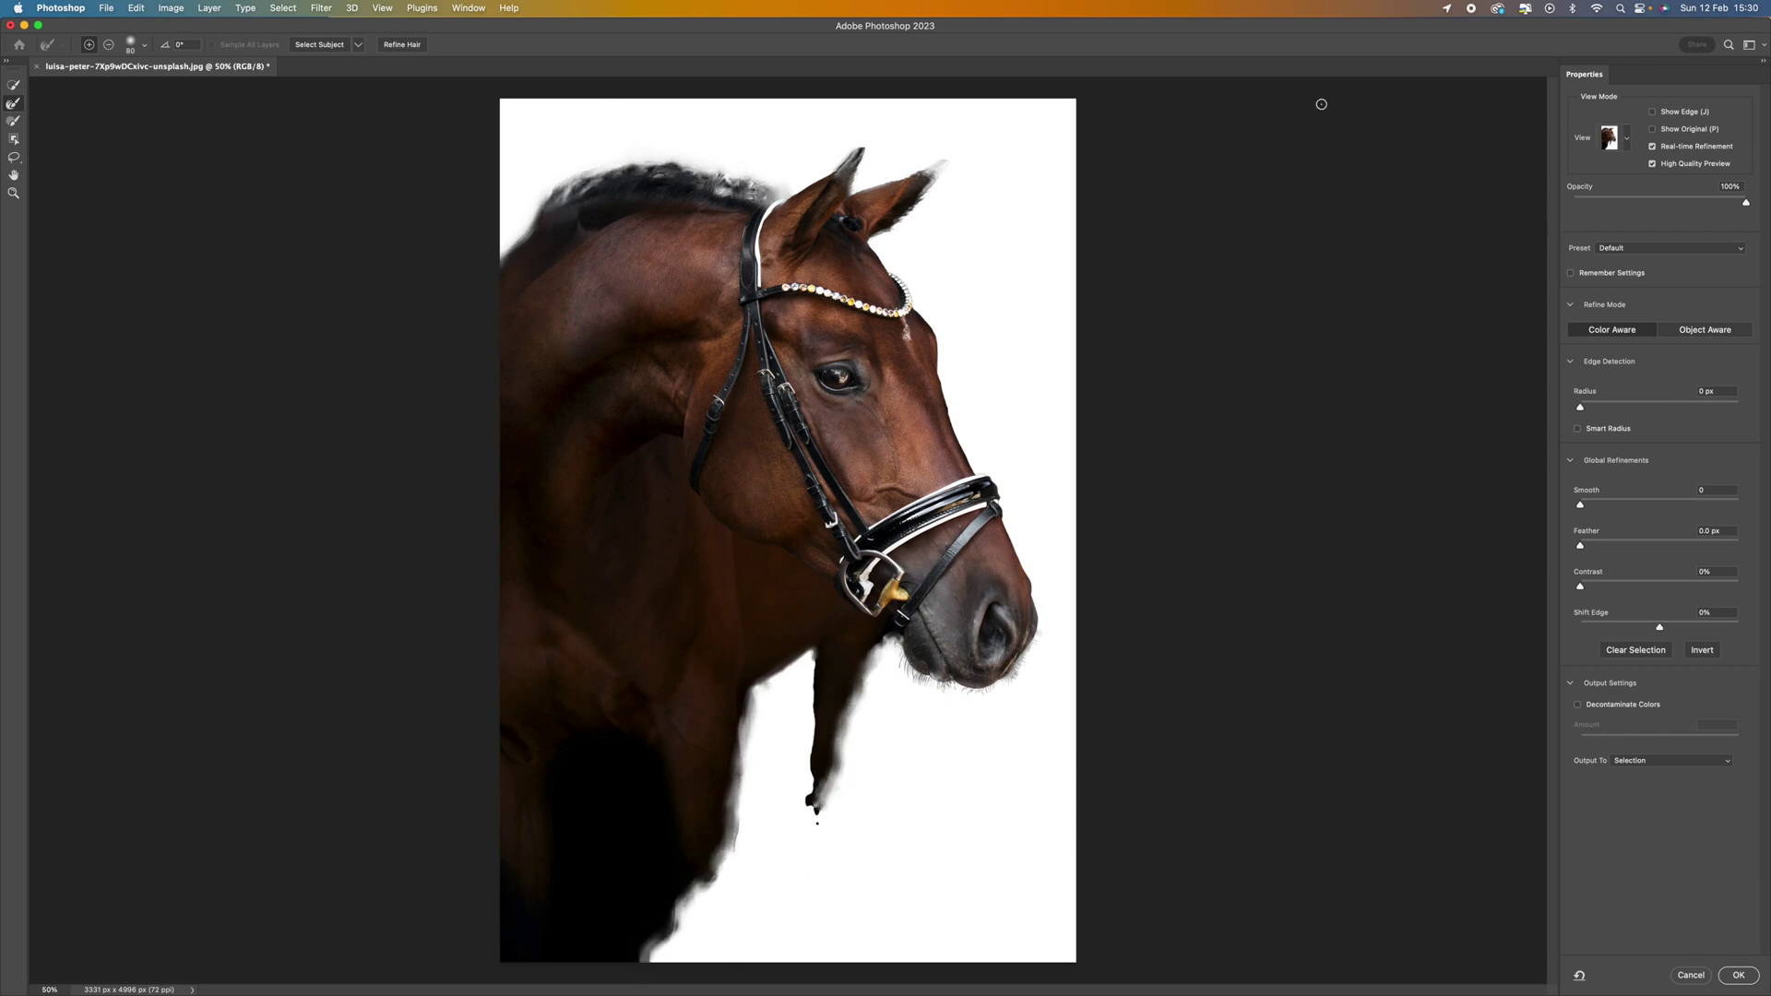
{"action": "left_click", "coordinate": [1628, 144]}
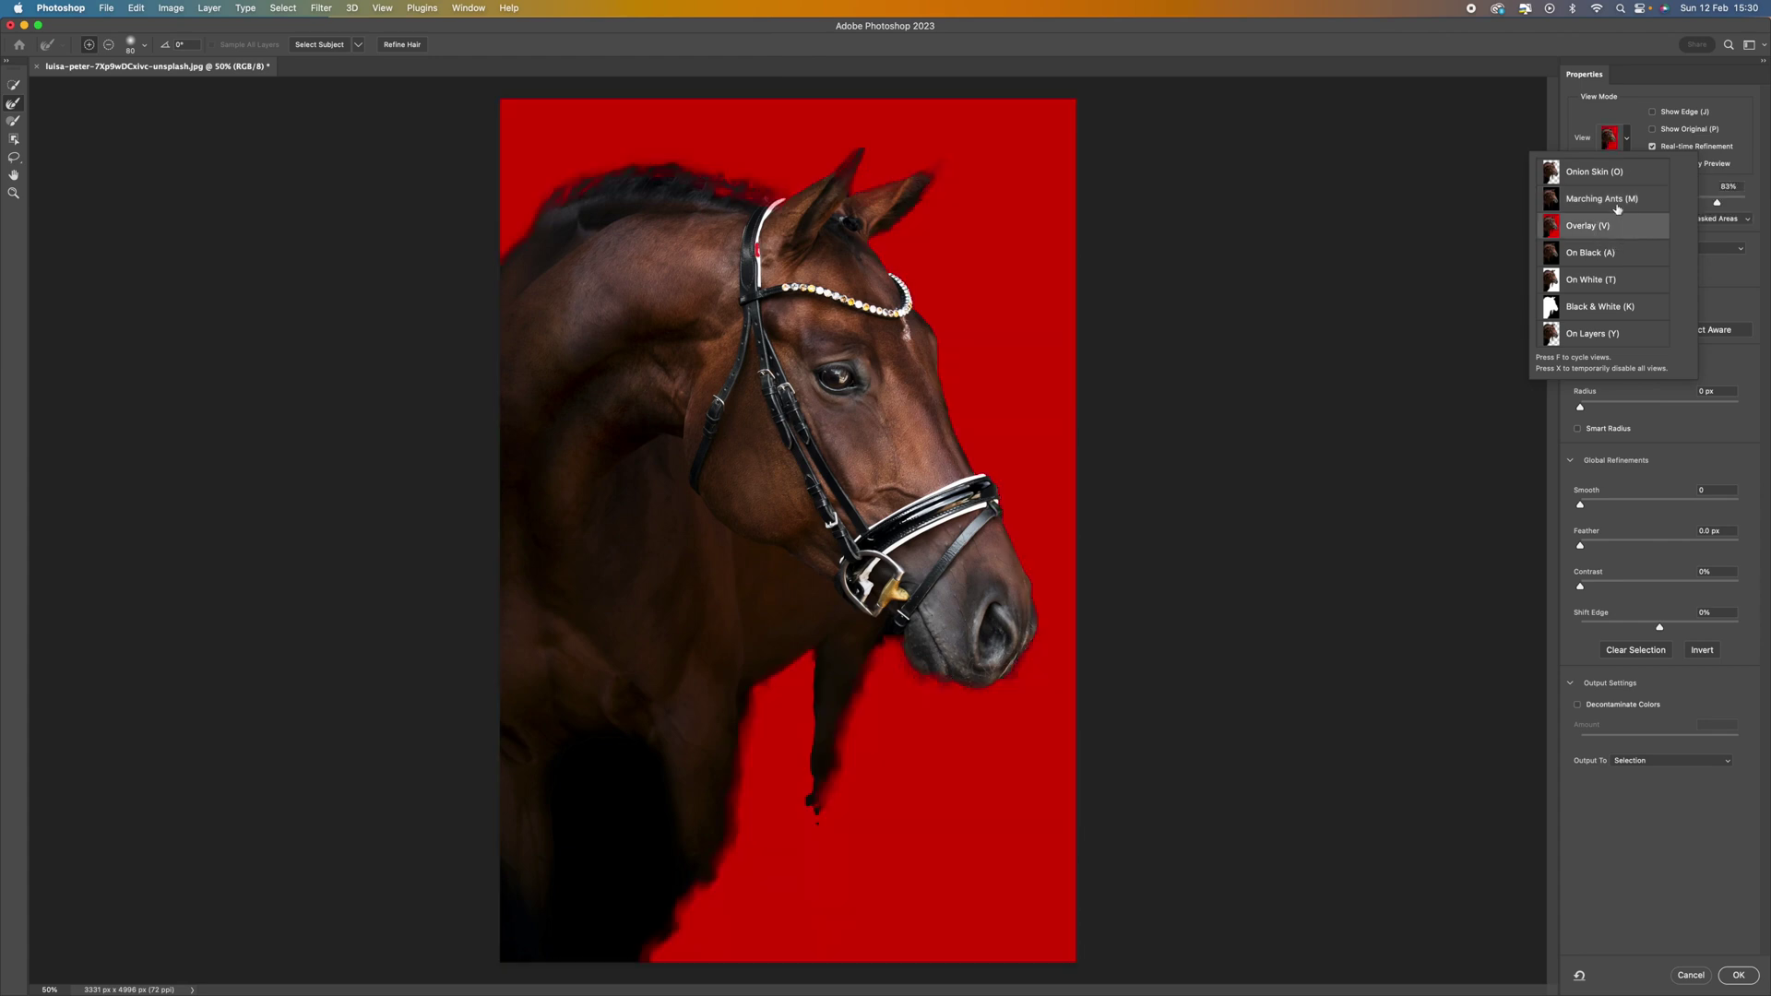
Preview in Onion Skin and output the selection as a New Layer with Layer Mask
{"action": "left_click", "coordinate": [1400, 560]}
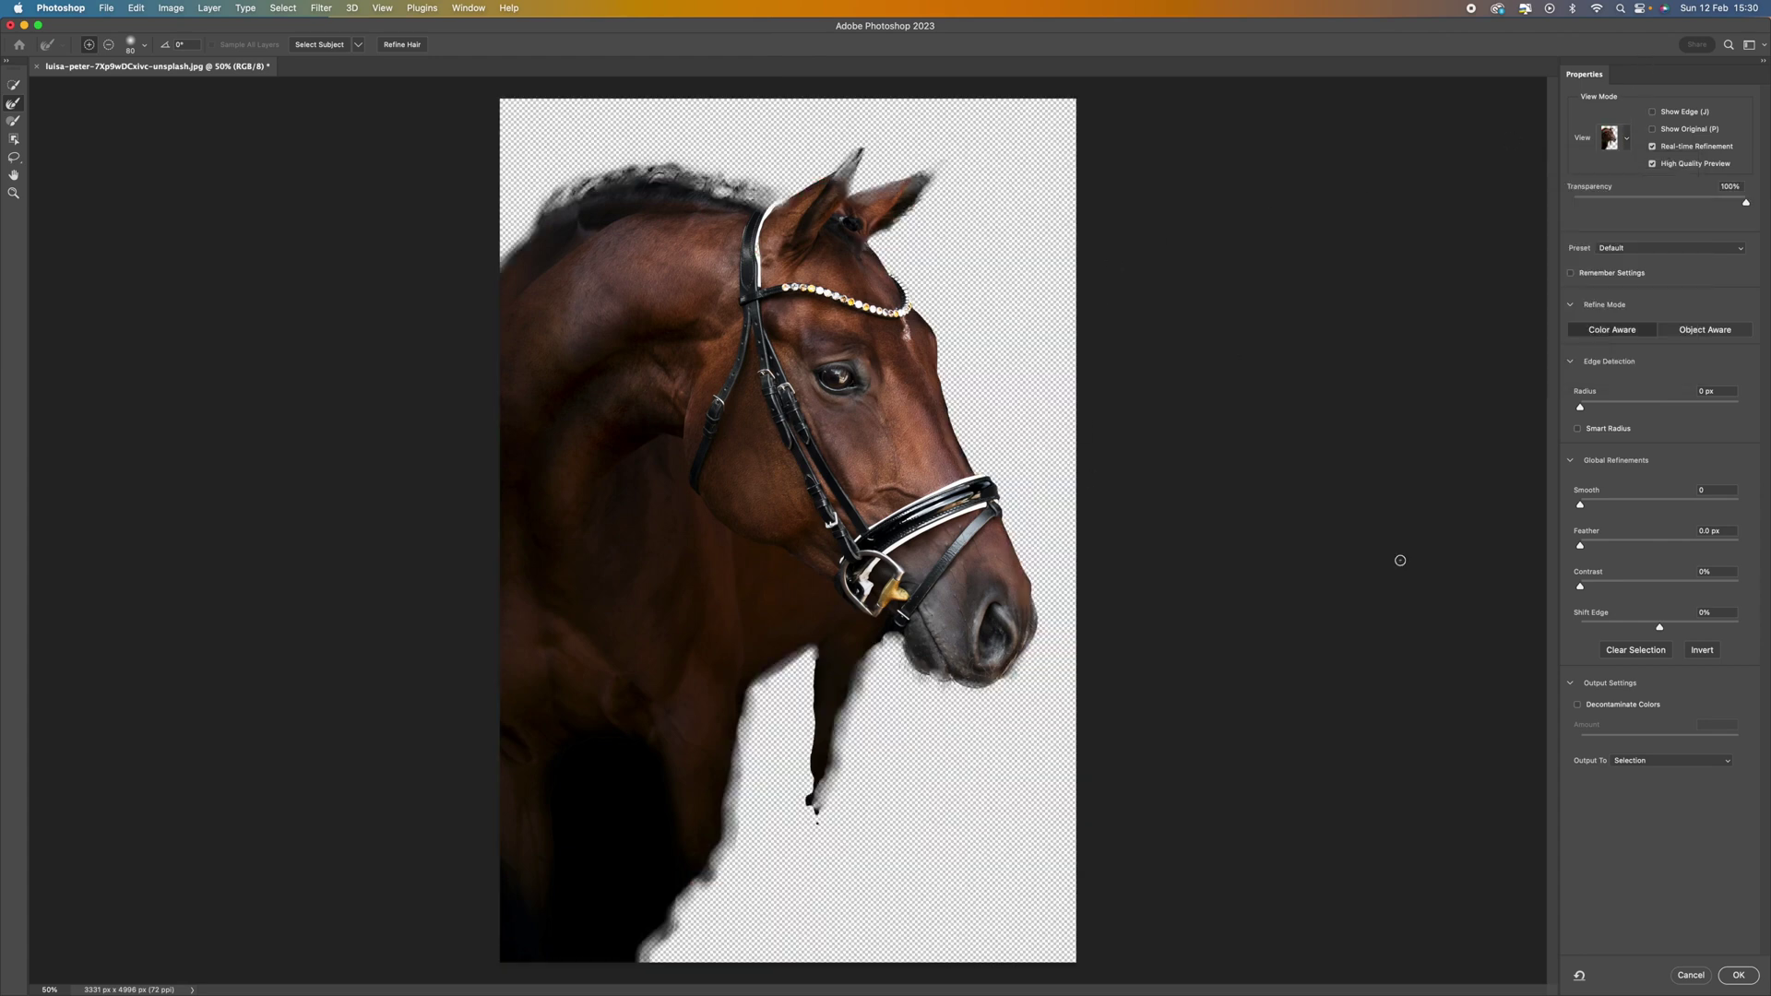
{"action": "left_click", "coordinate": [1630, 764]}
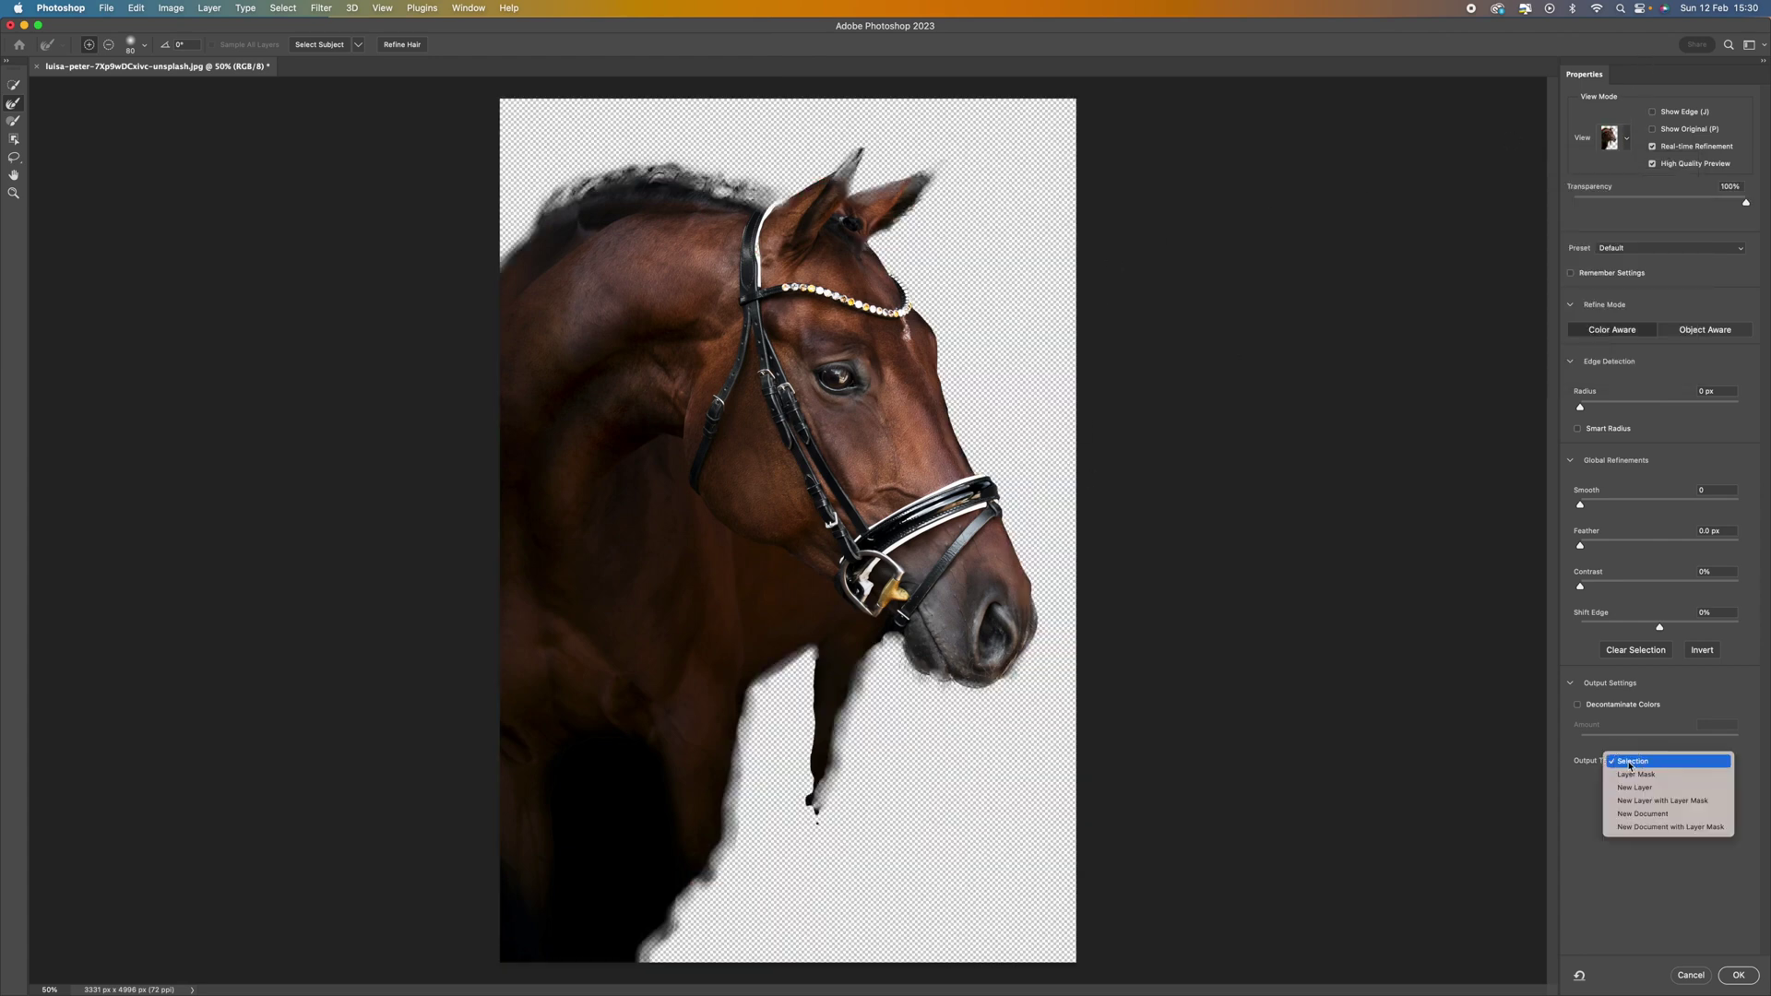
{"action": "left_click", "coordinate": [1688, 801]}
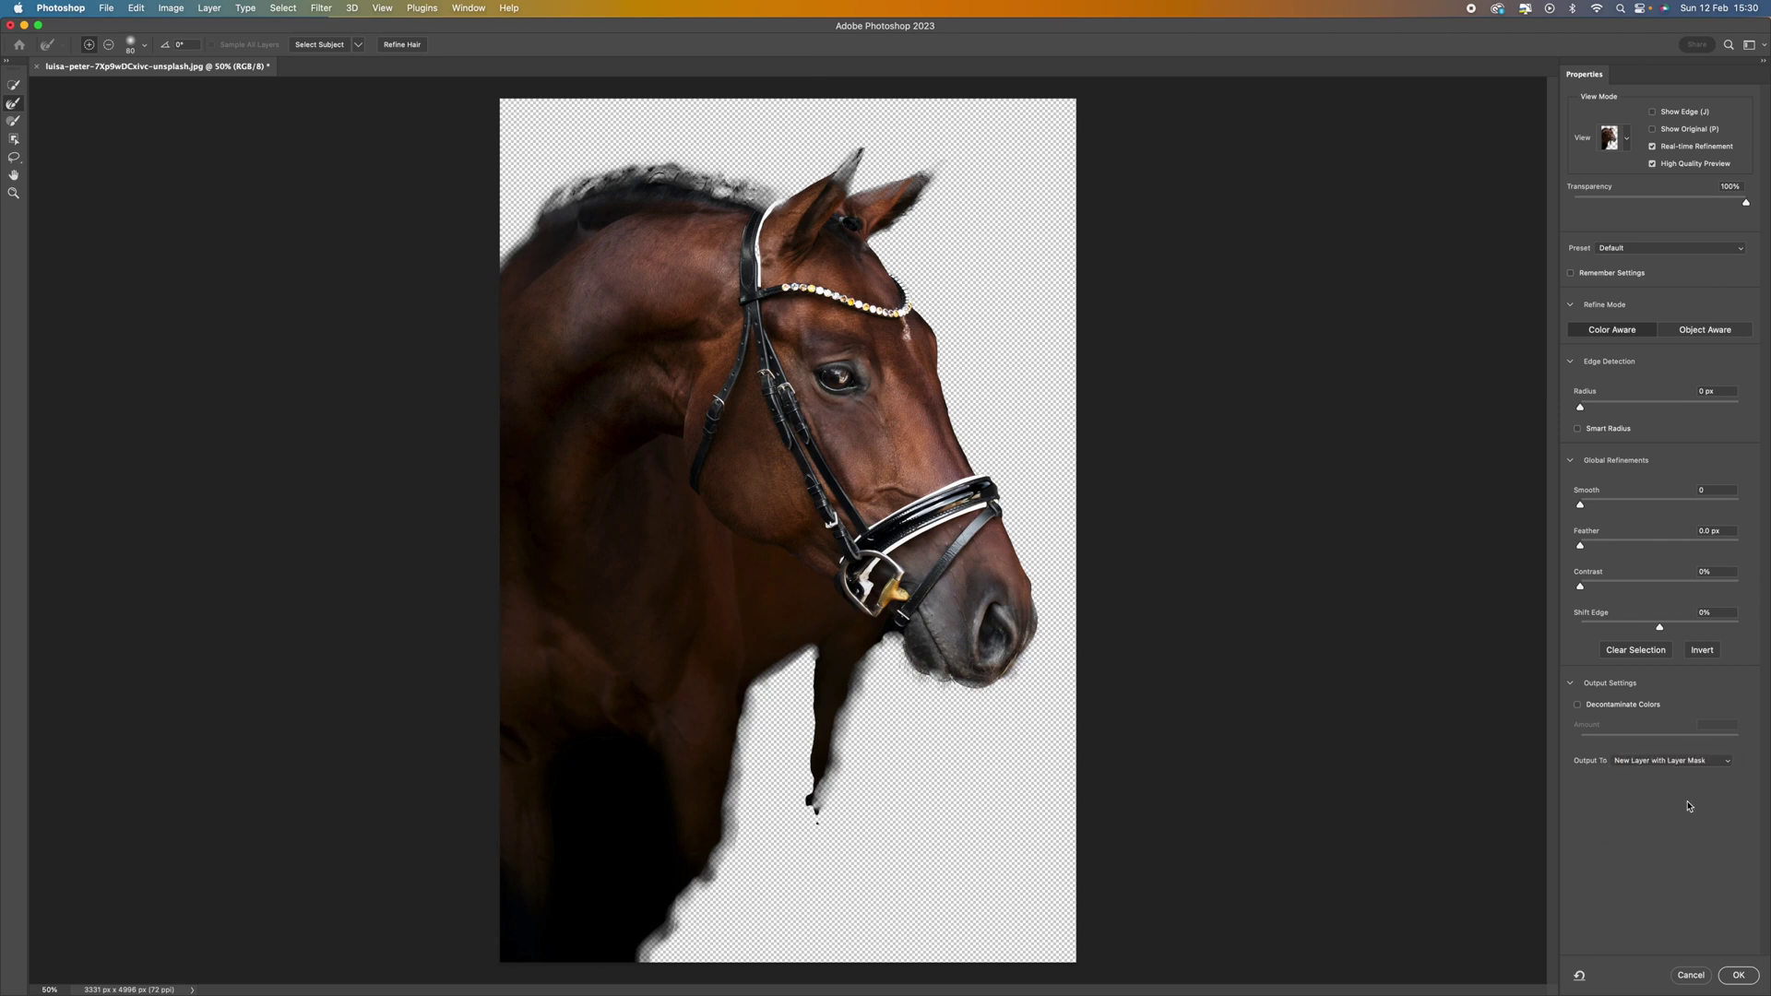
{"action": "left_click", "coordinate": [1739, 976]}
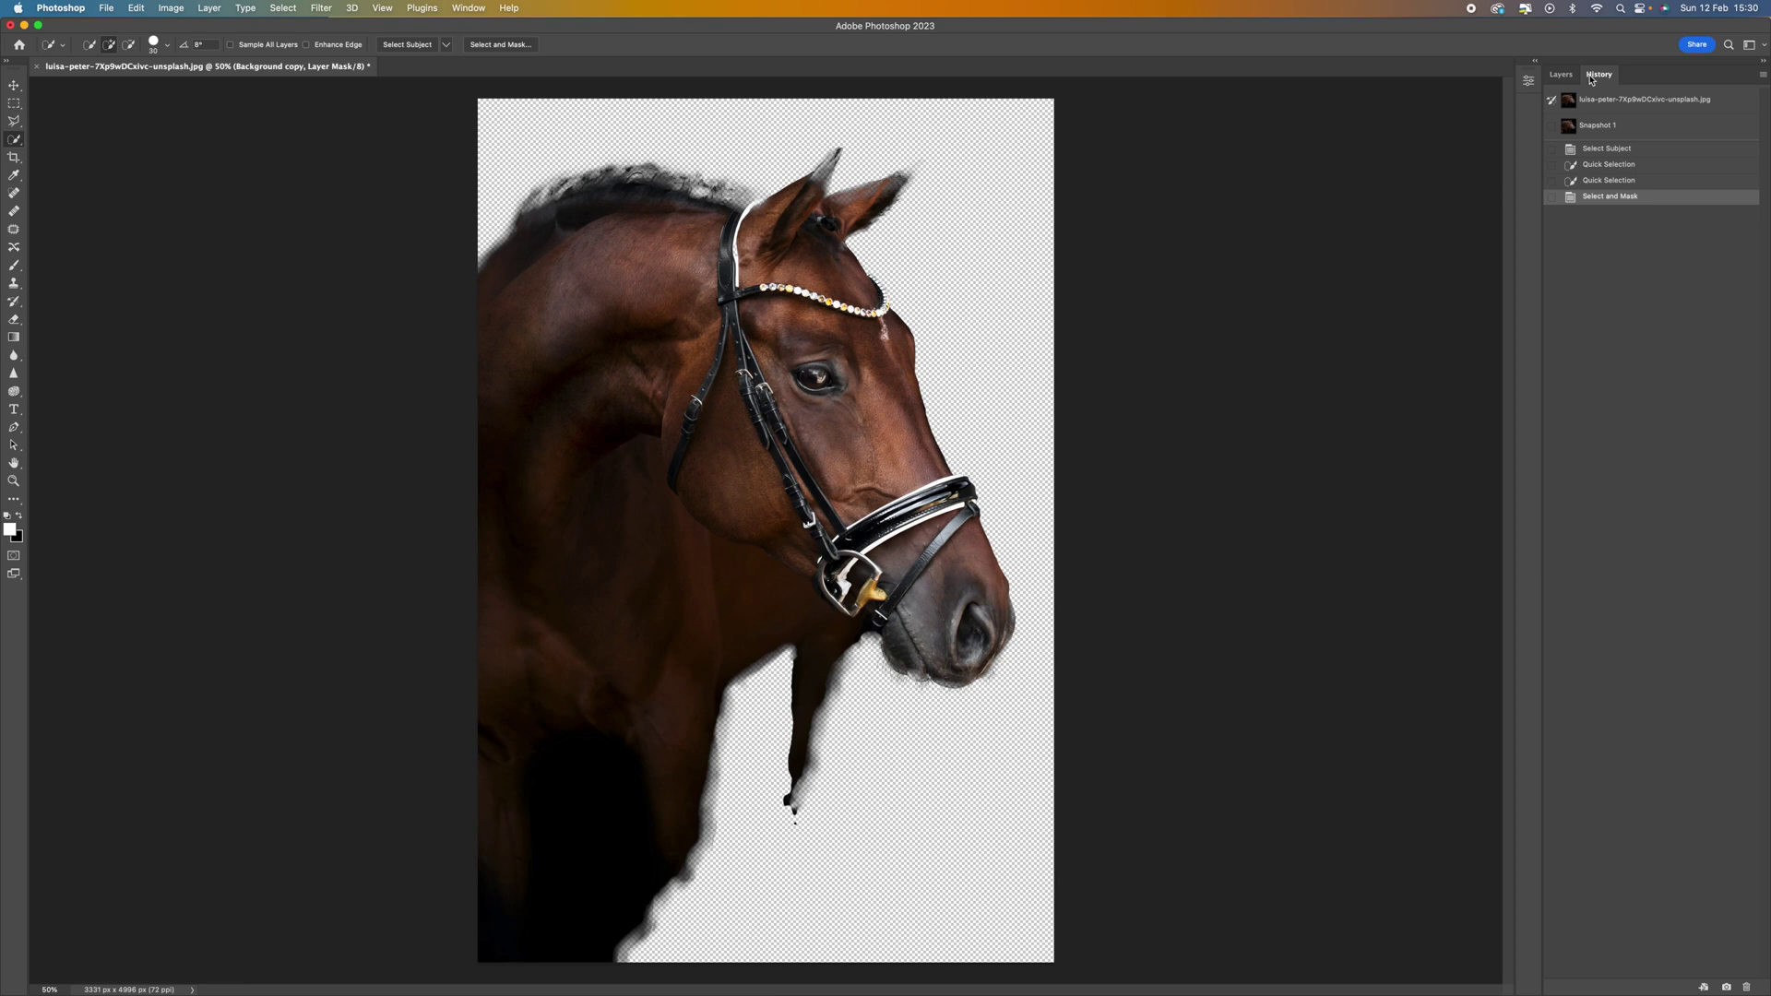
Show the Layers panel and turn the Background layer back on beneath the masked copy
{"action": "left_click", "coordinate": [1564, 77]}
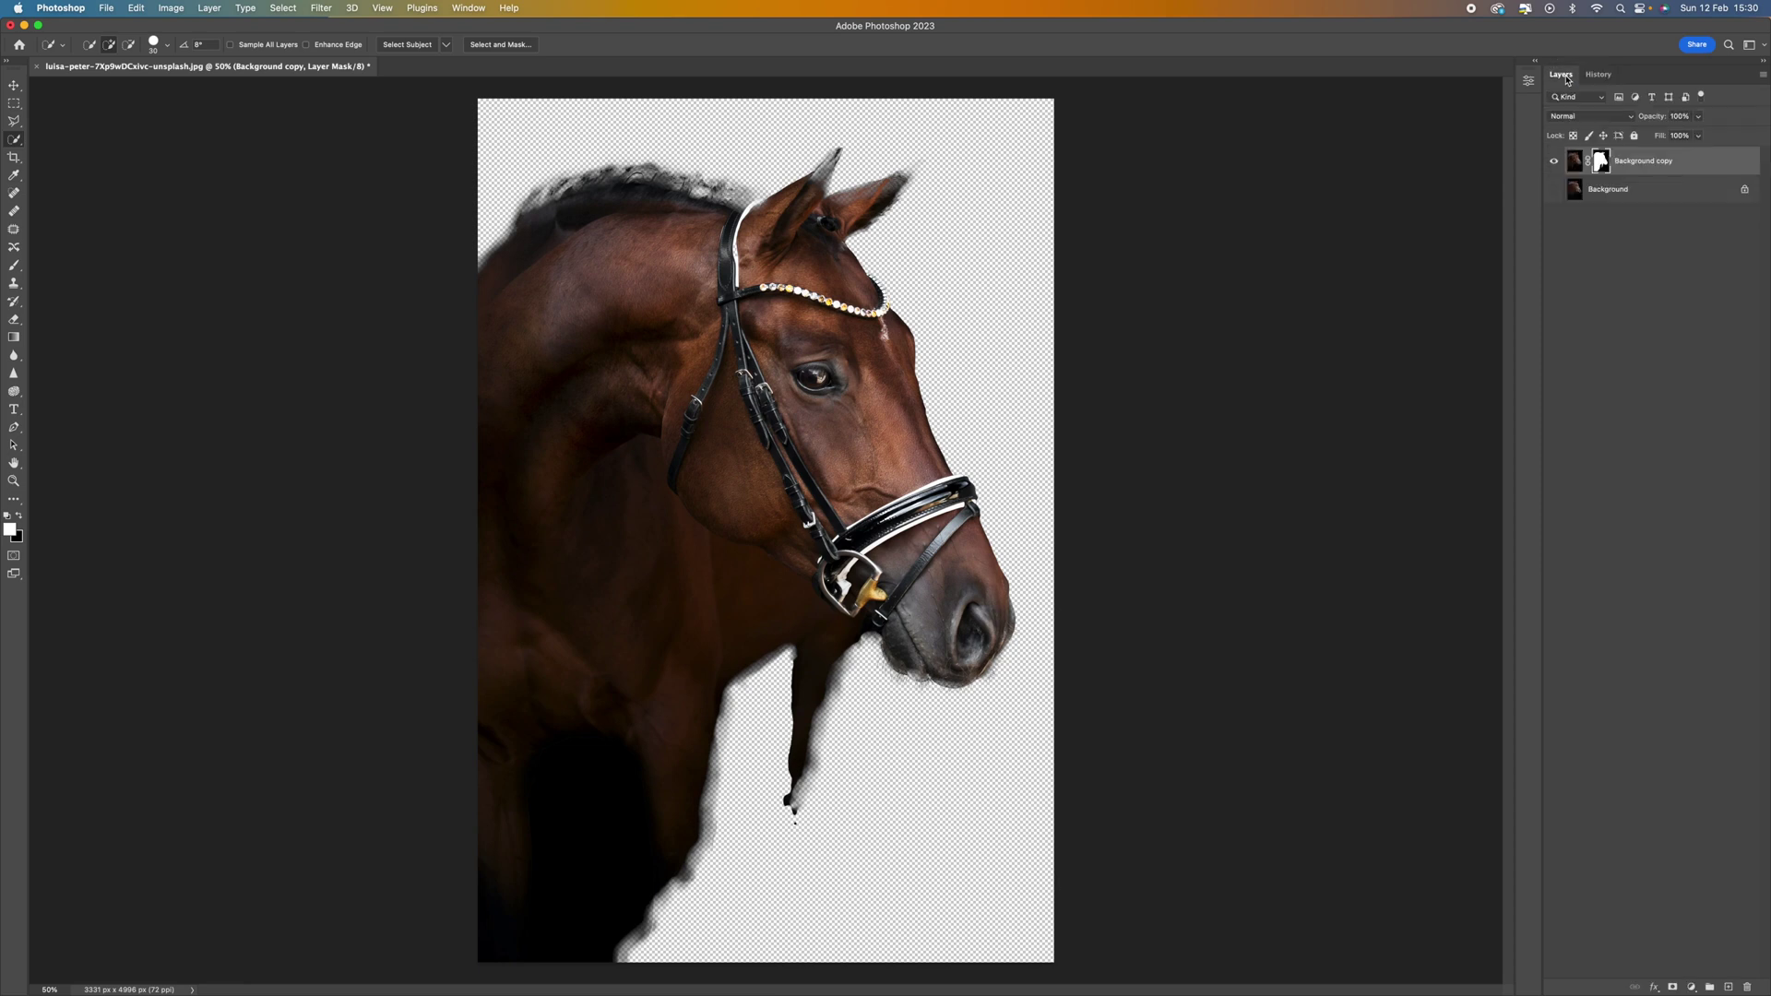
{"action": "left_click", "coordinate": [465, 9]}
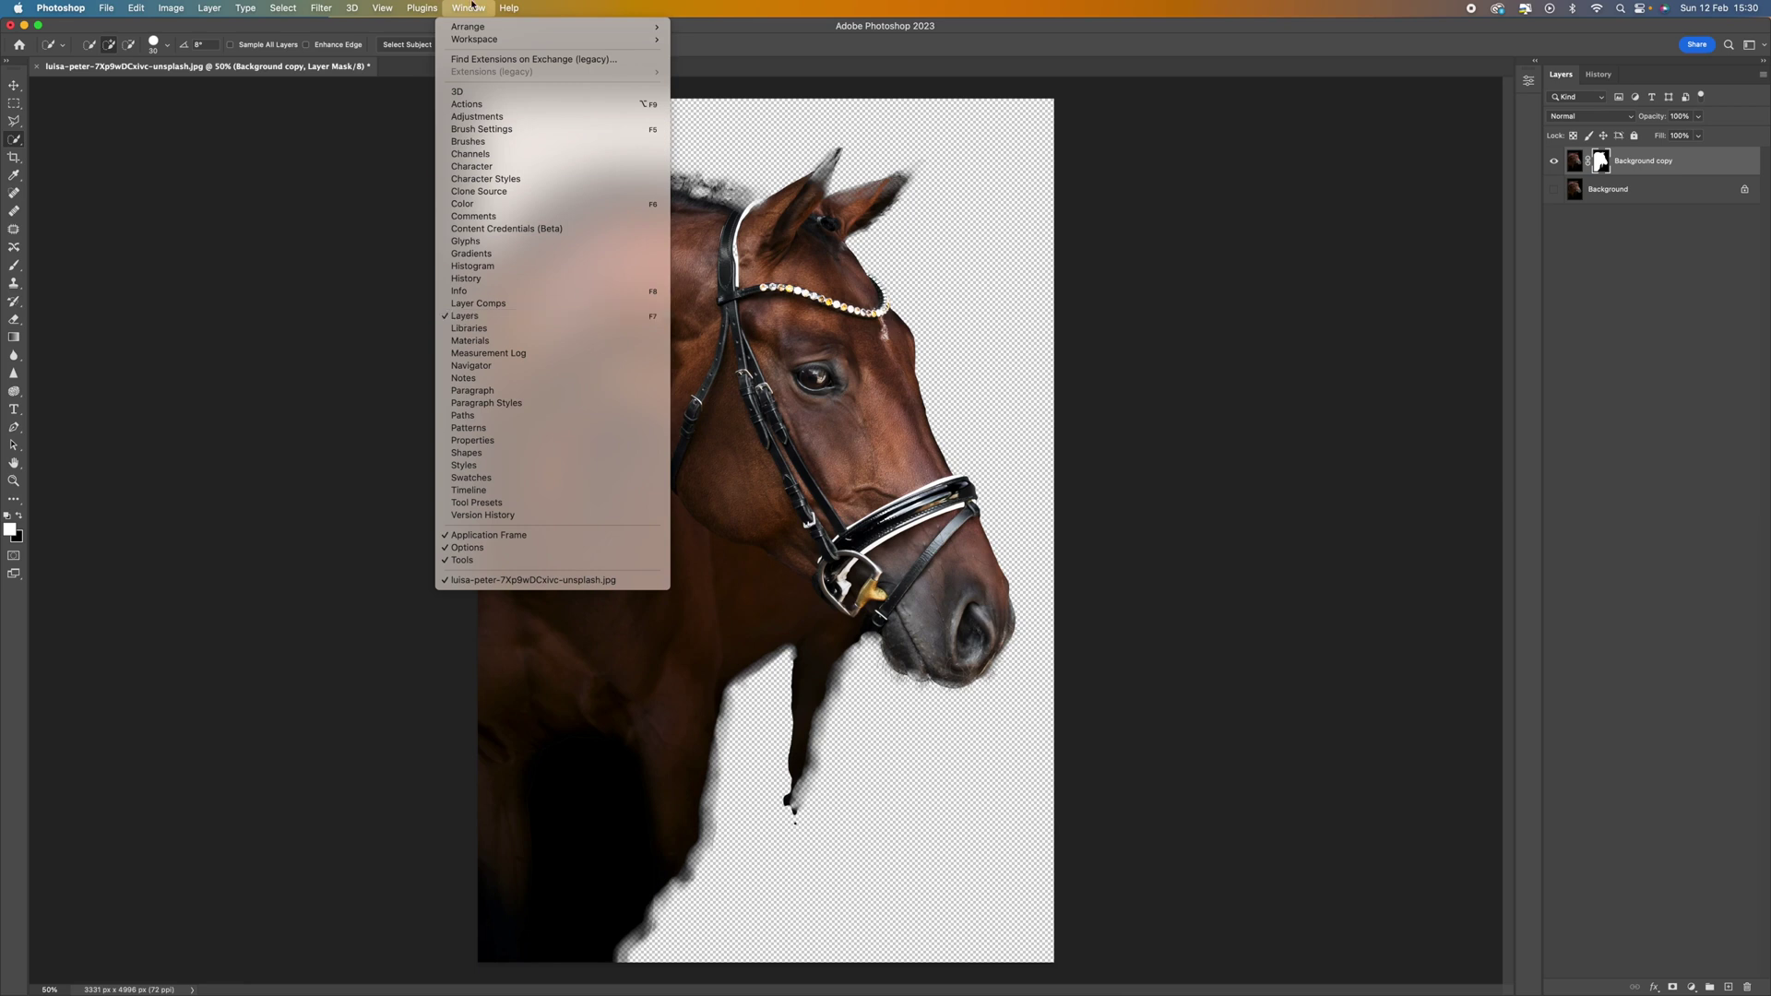
{"action": "left_click", "coordinate": [1705, 112]}
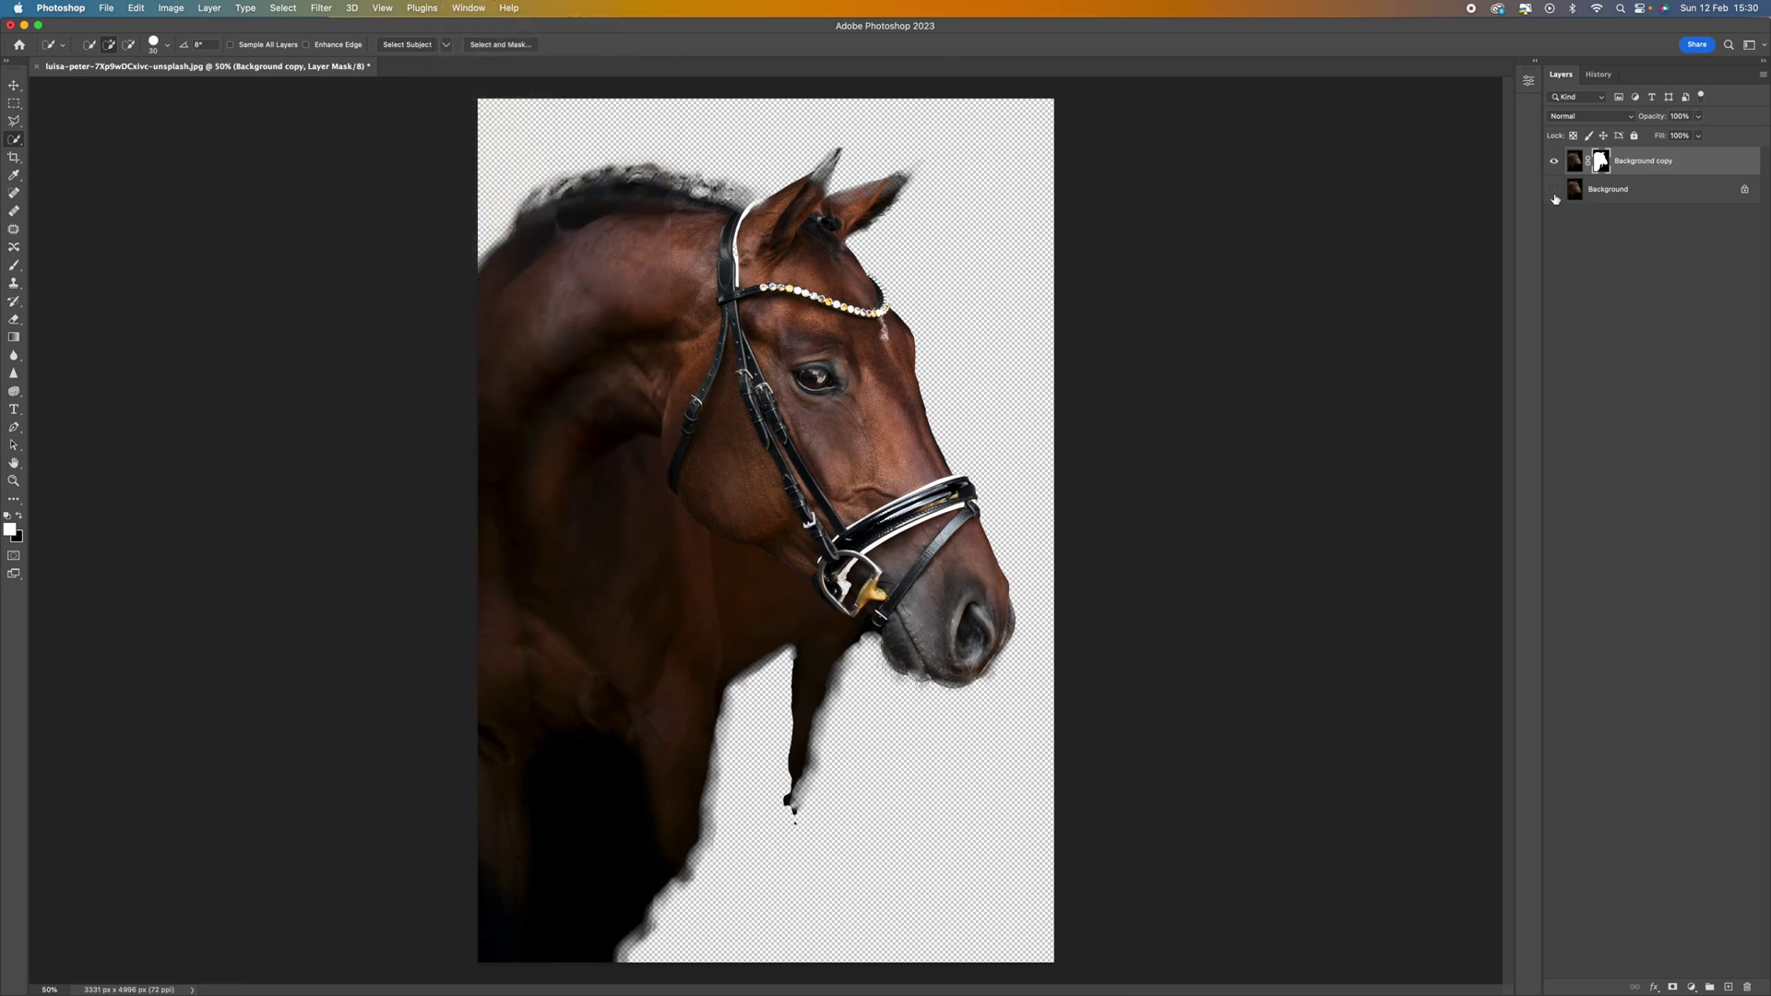
{"action": "left_click", "coordinate": [1555, 192]}
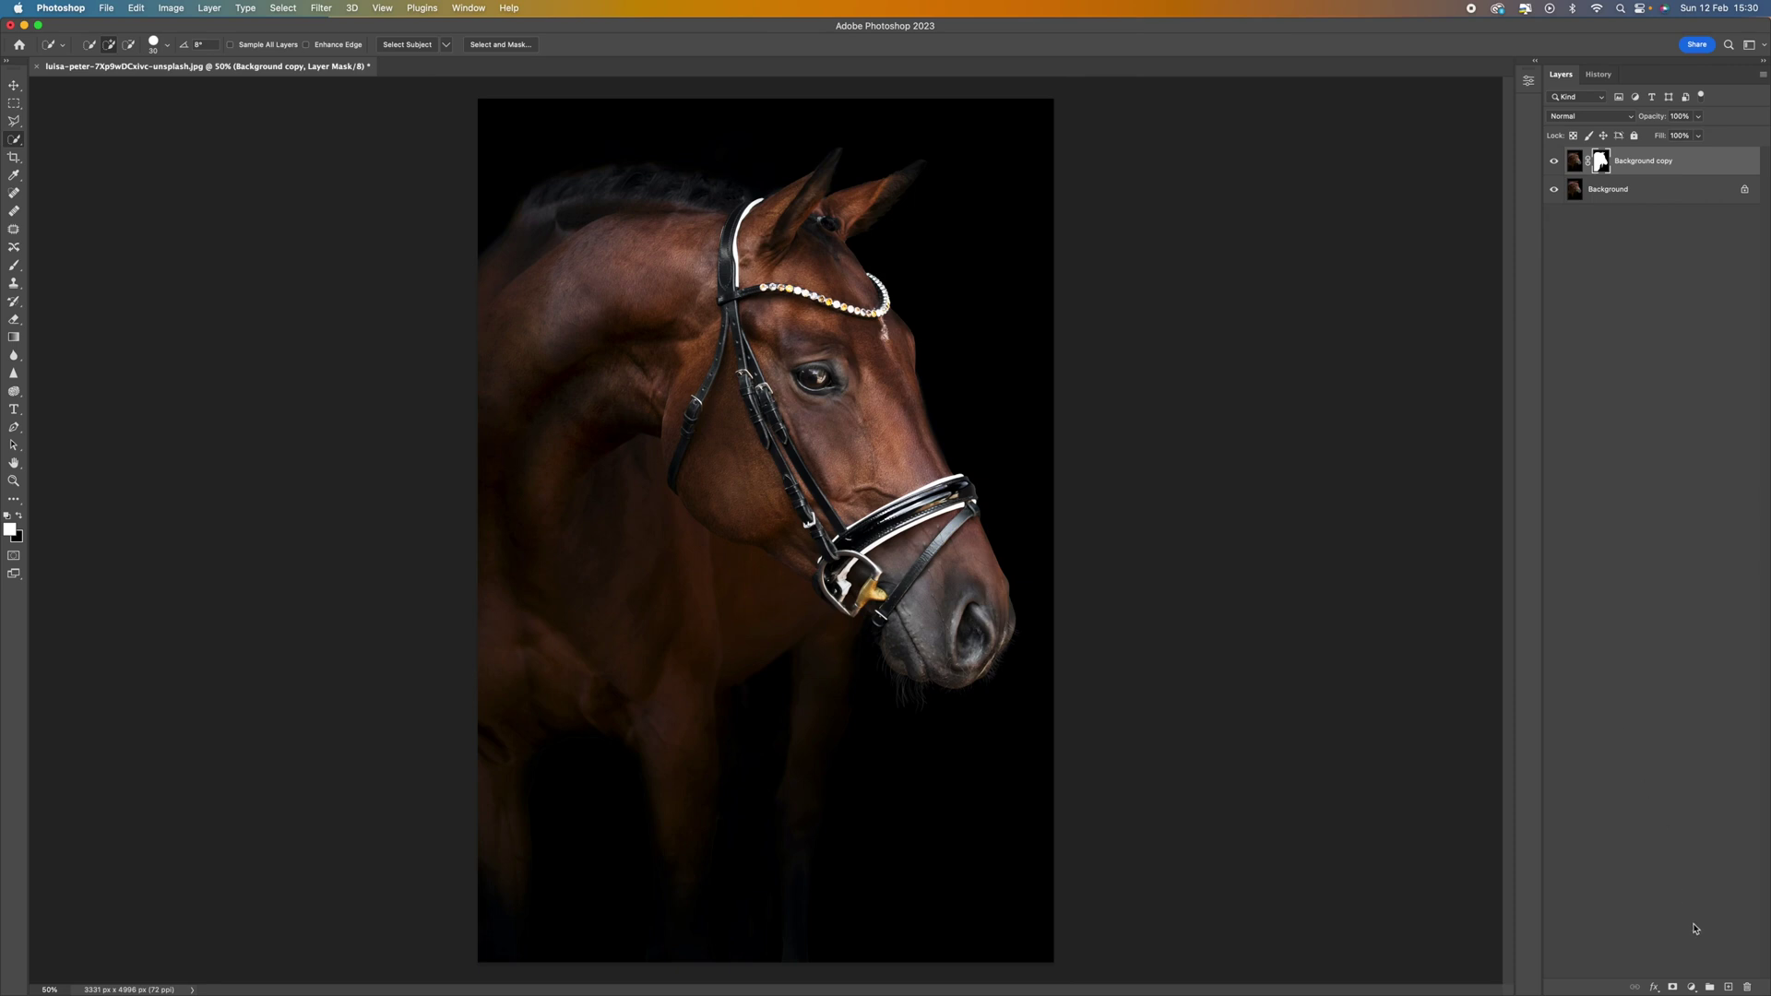
{"action": "left_click", "coordinate": [1692, 986]}
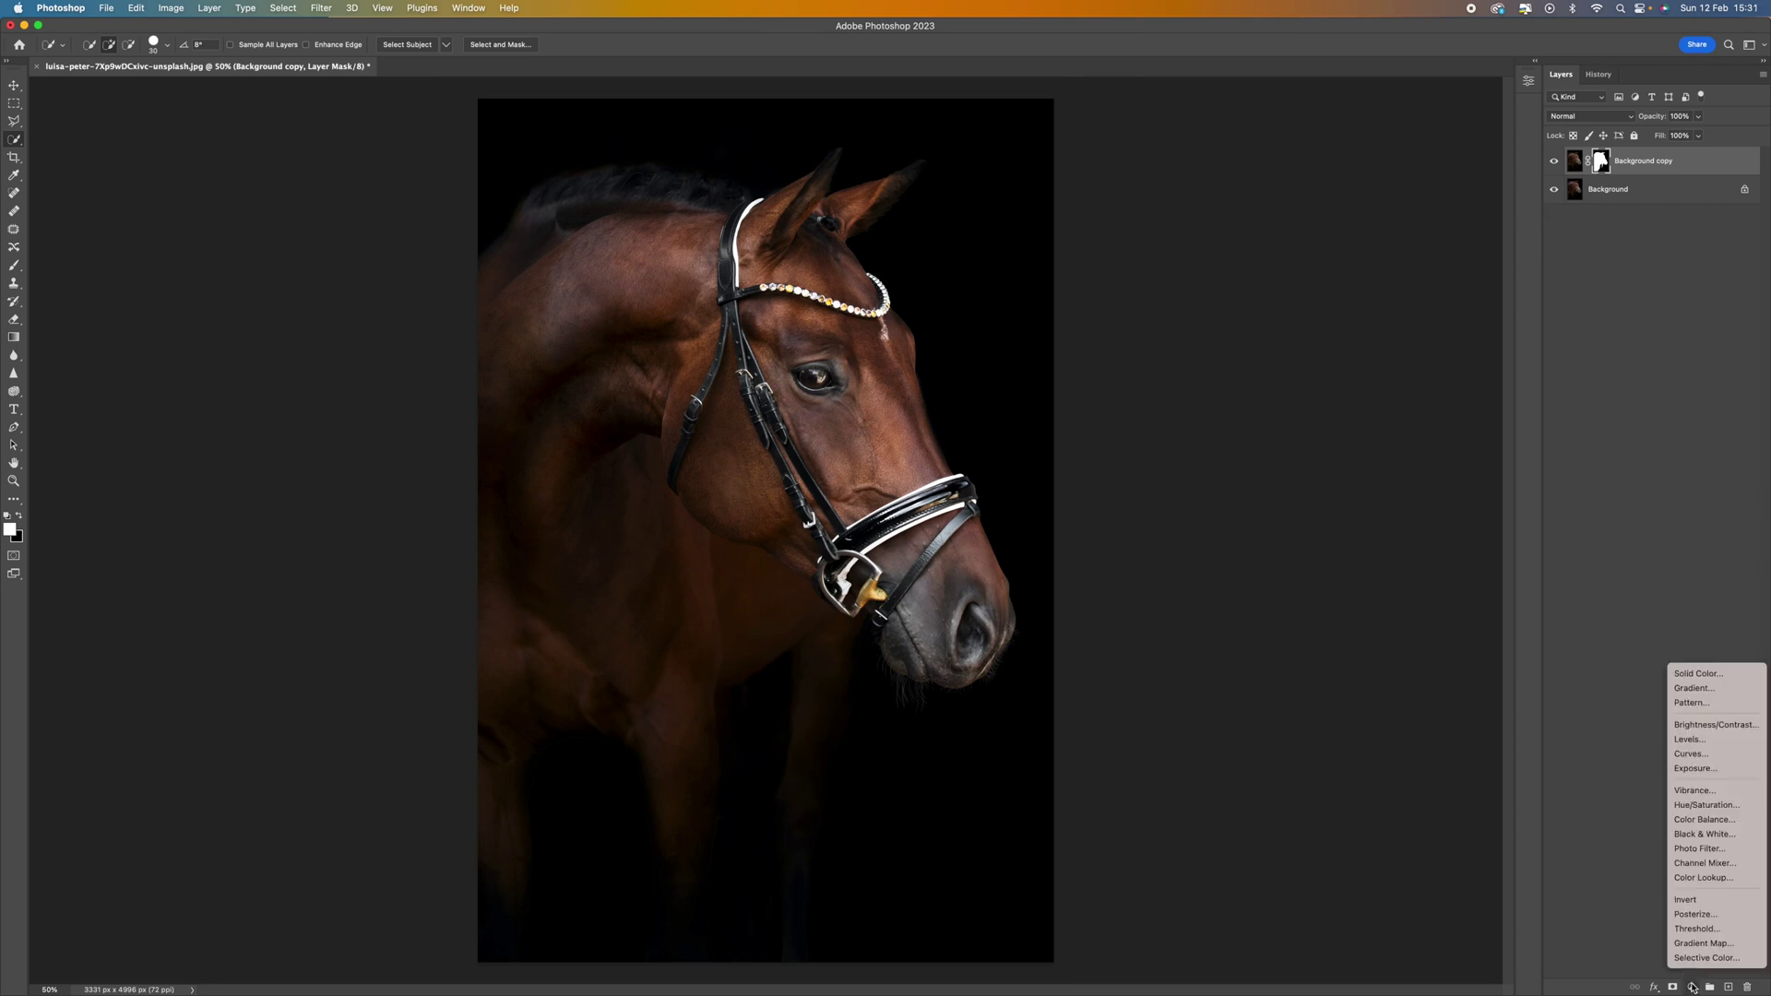
Add a Curves adjustment layer that lifts input 121 to output 208
{"action": "left_click", "coordinate": [1689, 755]}
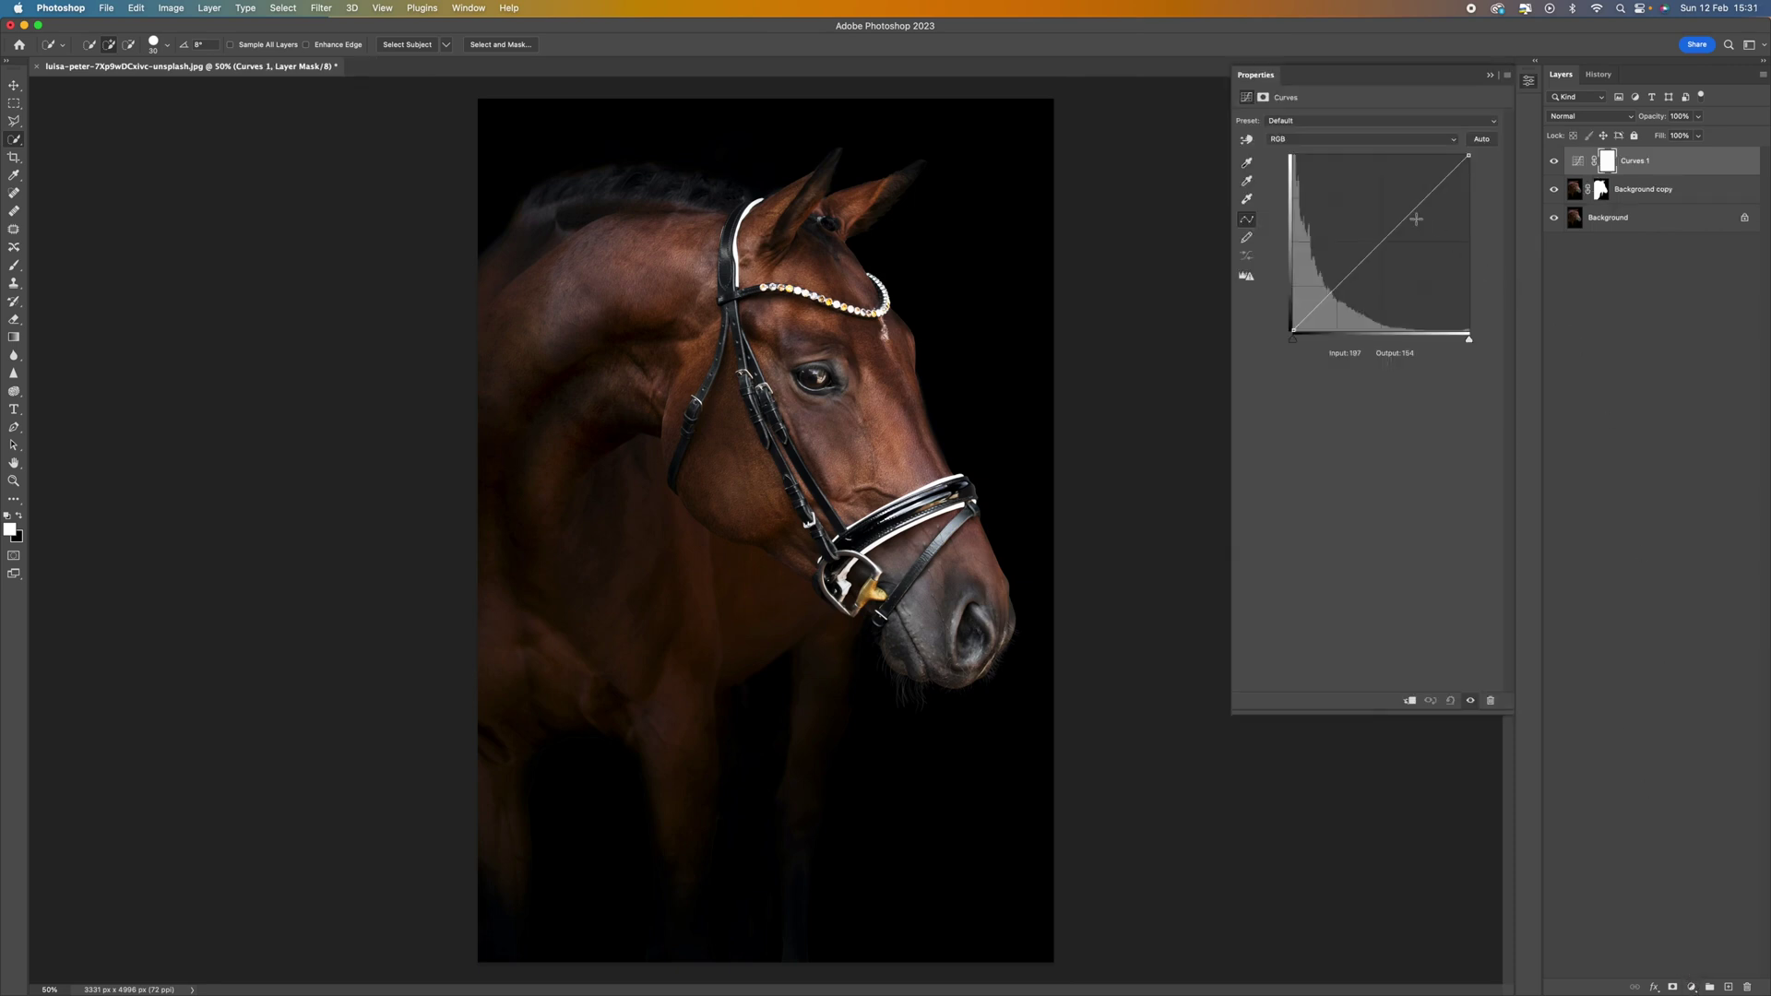
{"action": "left_click", "coordinate": [1404, 218]}
{"action": "left_click_drag", "start_coordinate": [1404, 218], "coordinate": [1377, 175]}
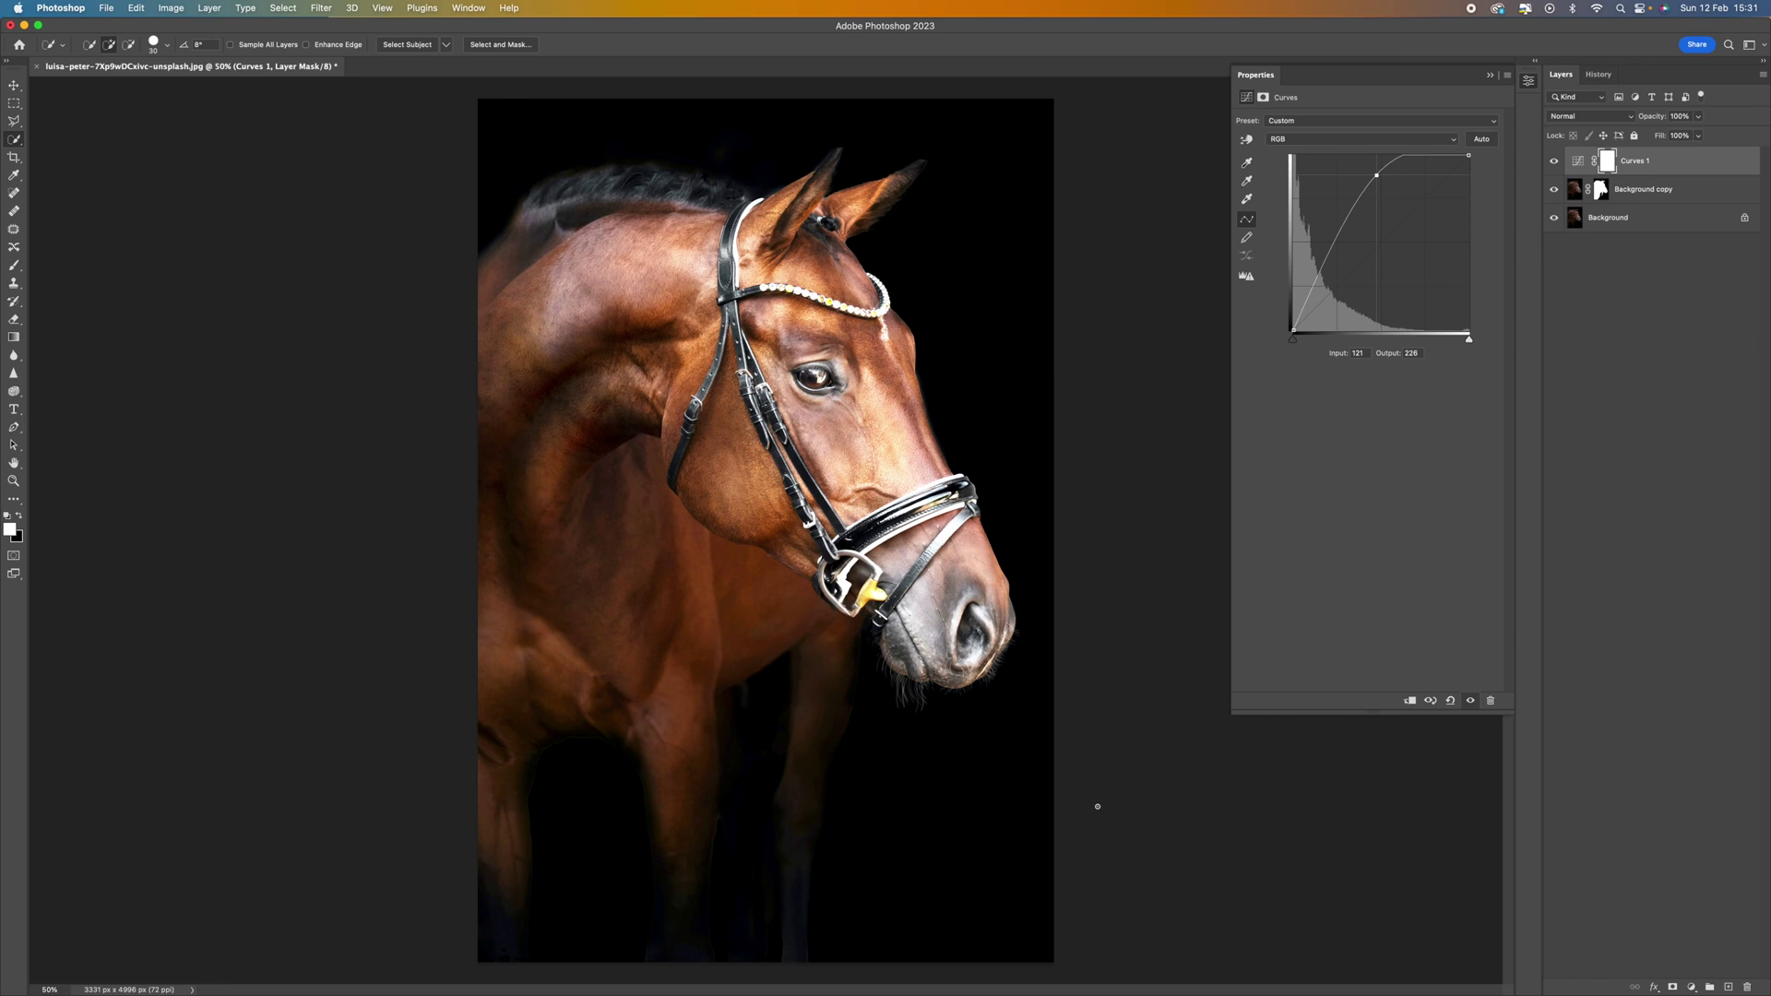
{"action": "left_click", "coordinate": [1602, 153]}
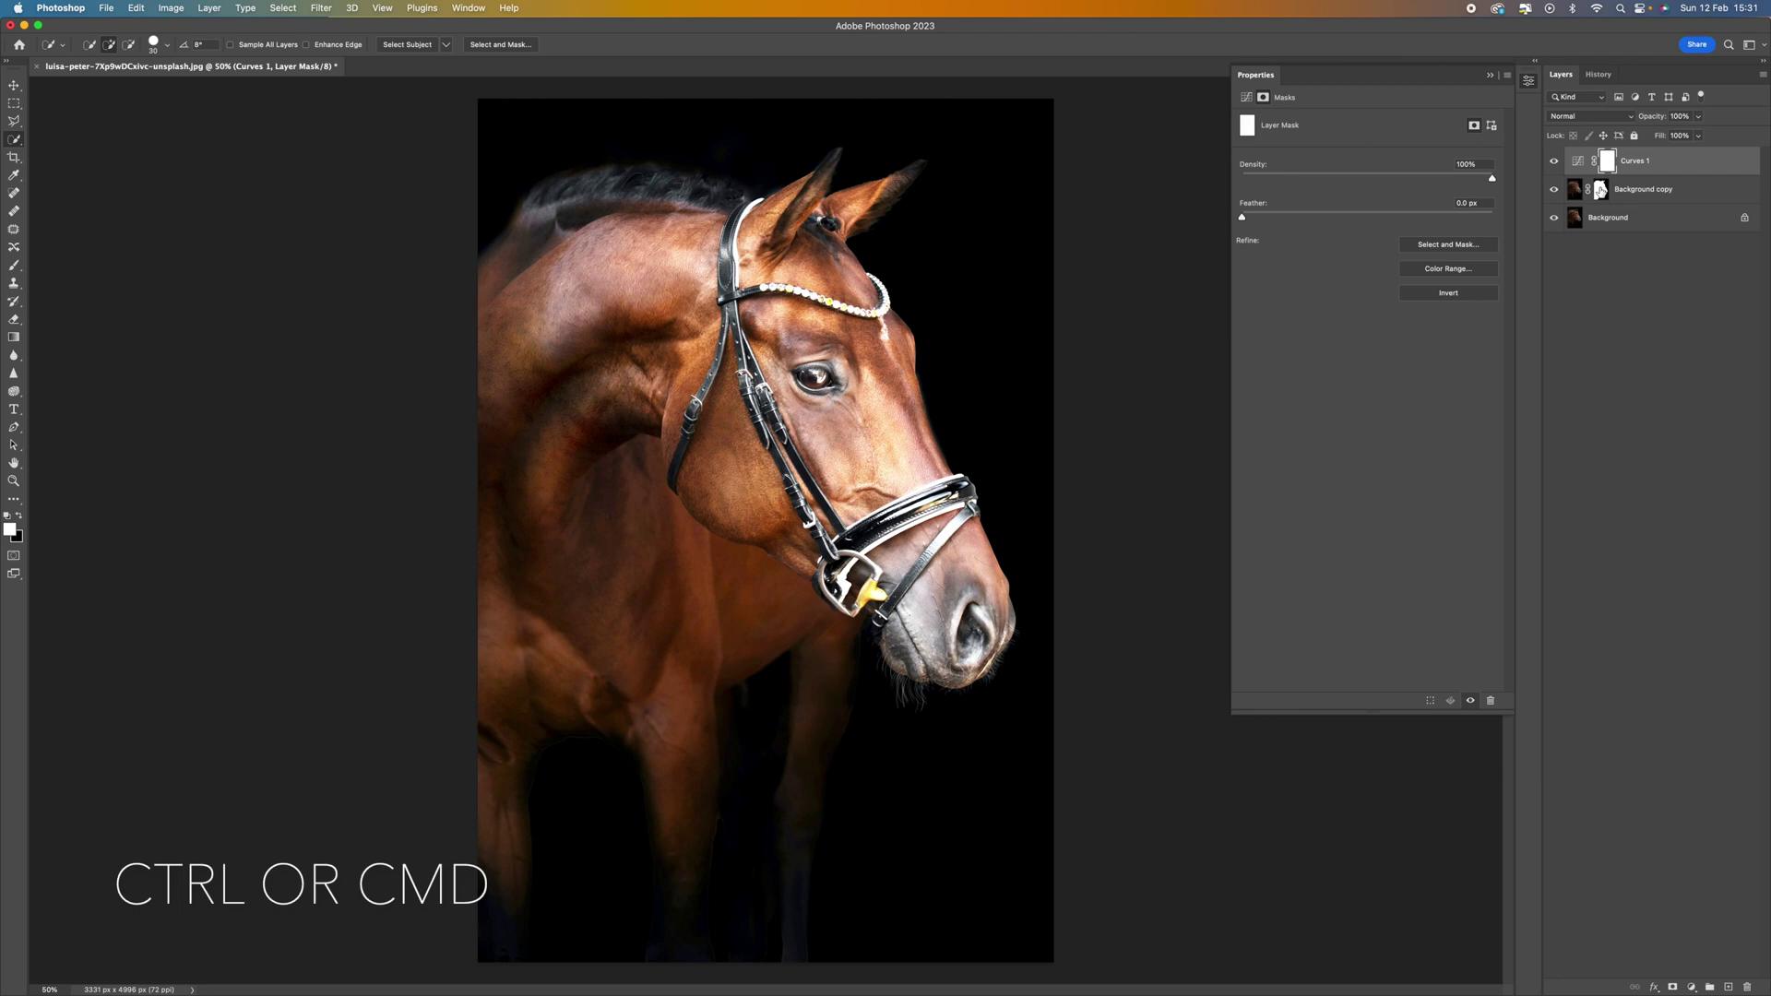
Load the Background copy mask as a selection and fill that horse area on the Curves 1 mask
{"action": "left_click", "coordinate": [1601, 194], "text": "super"}
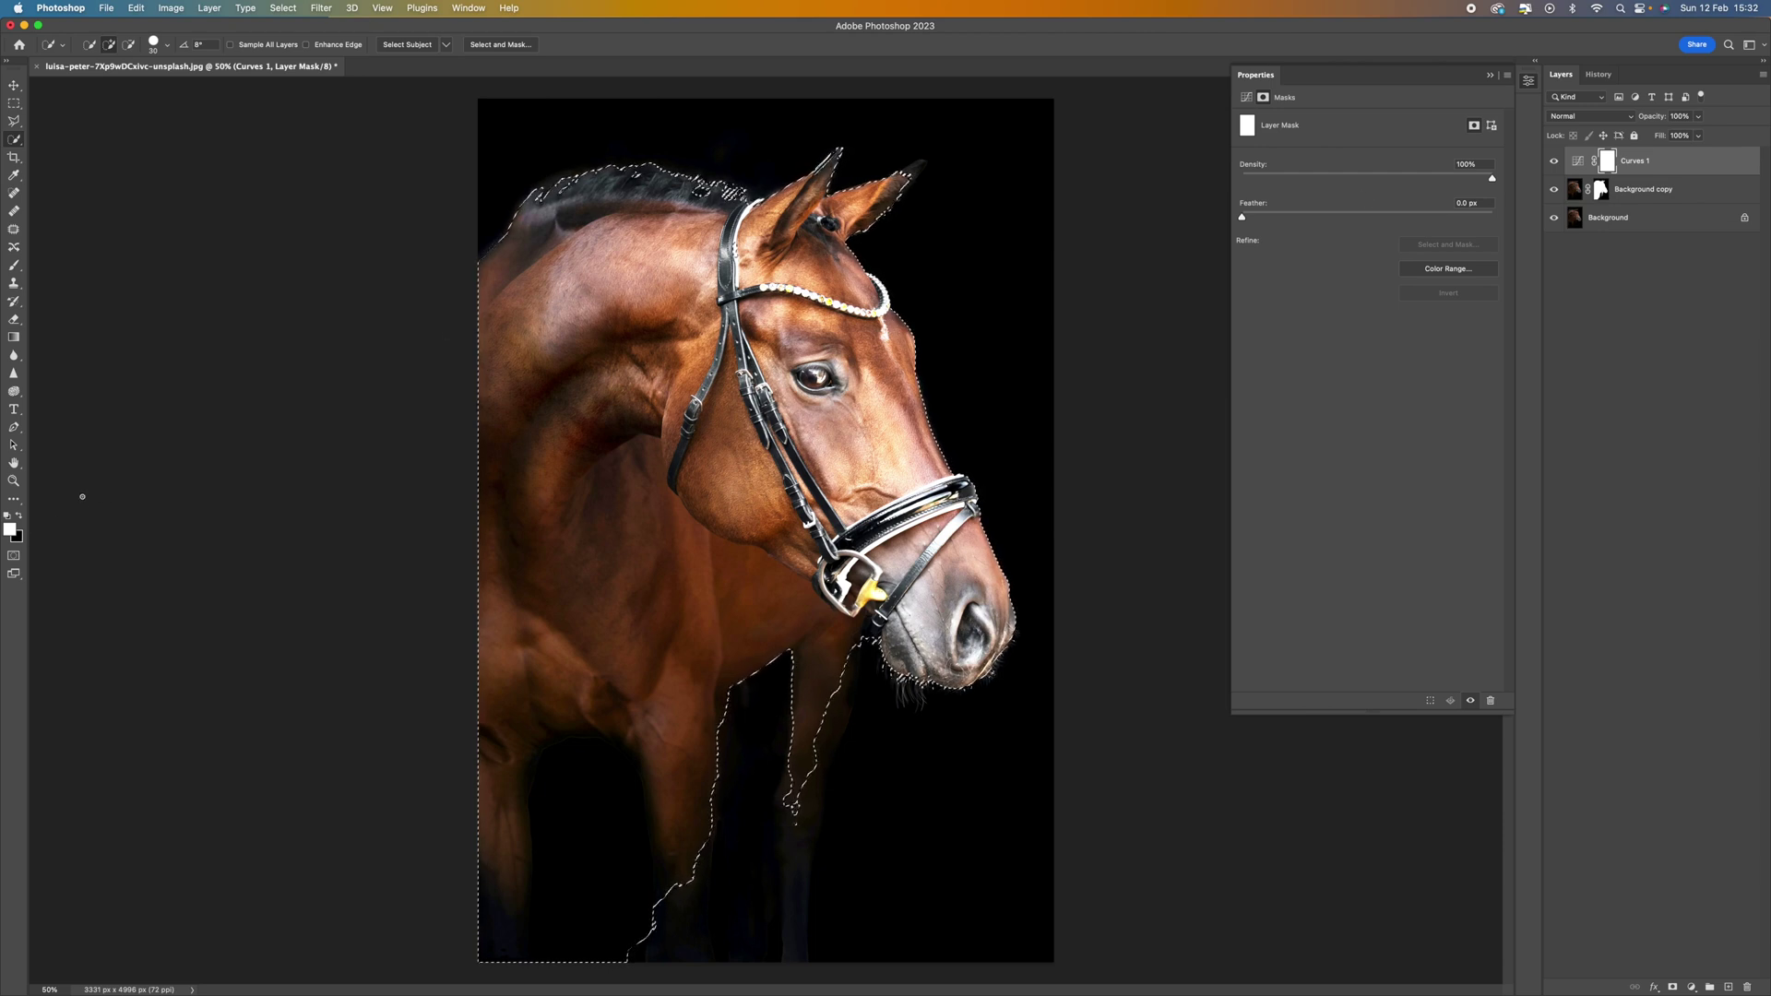
{"action": "left_click", "coordinate": [20, 519]}
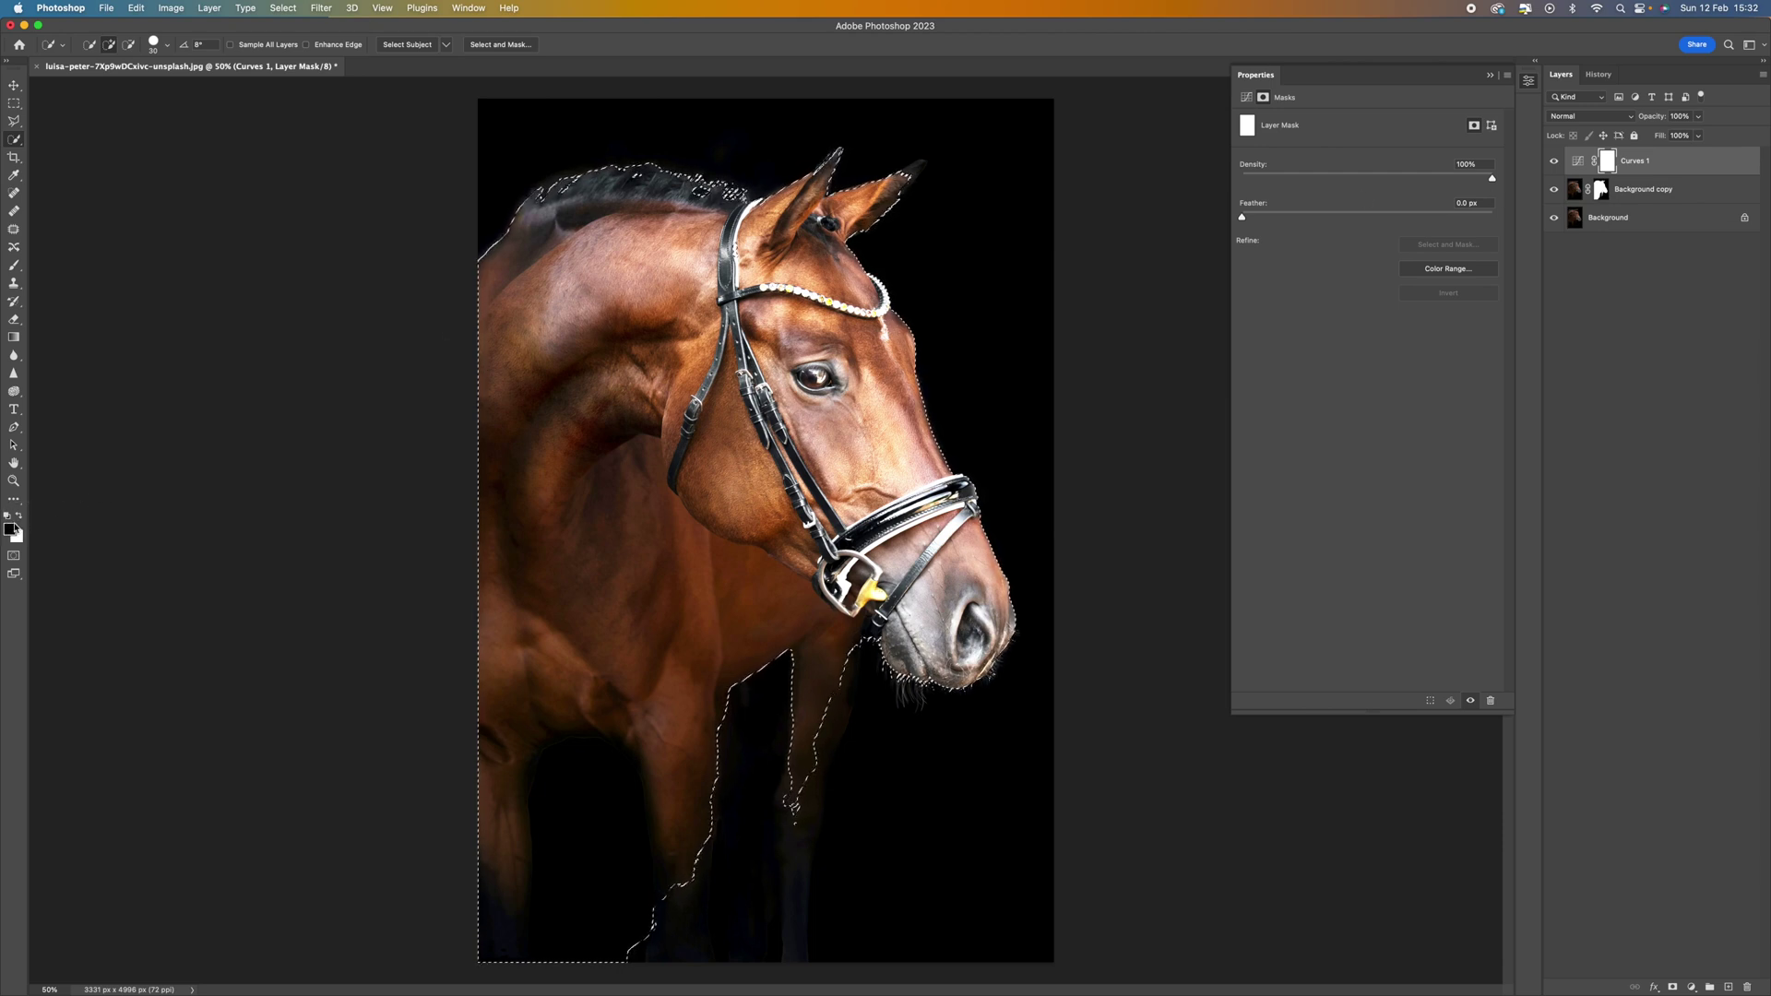
{"action": "left_click", "coordinate": [20, 520]}
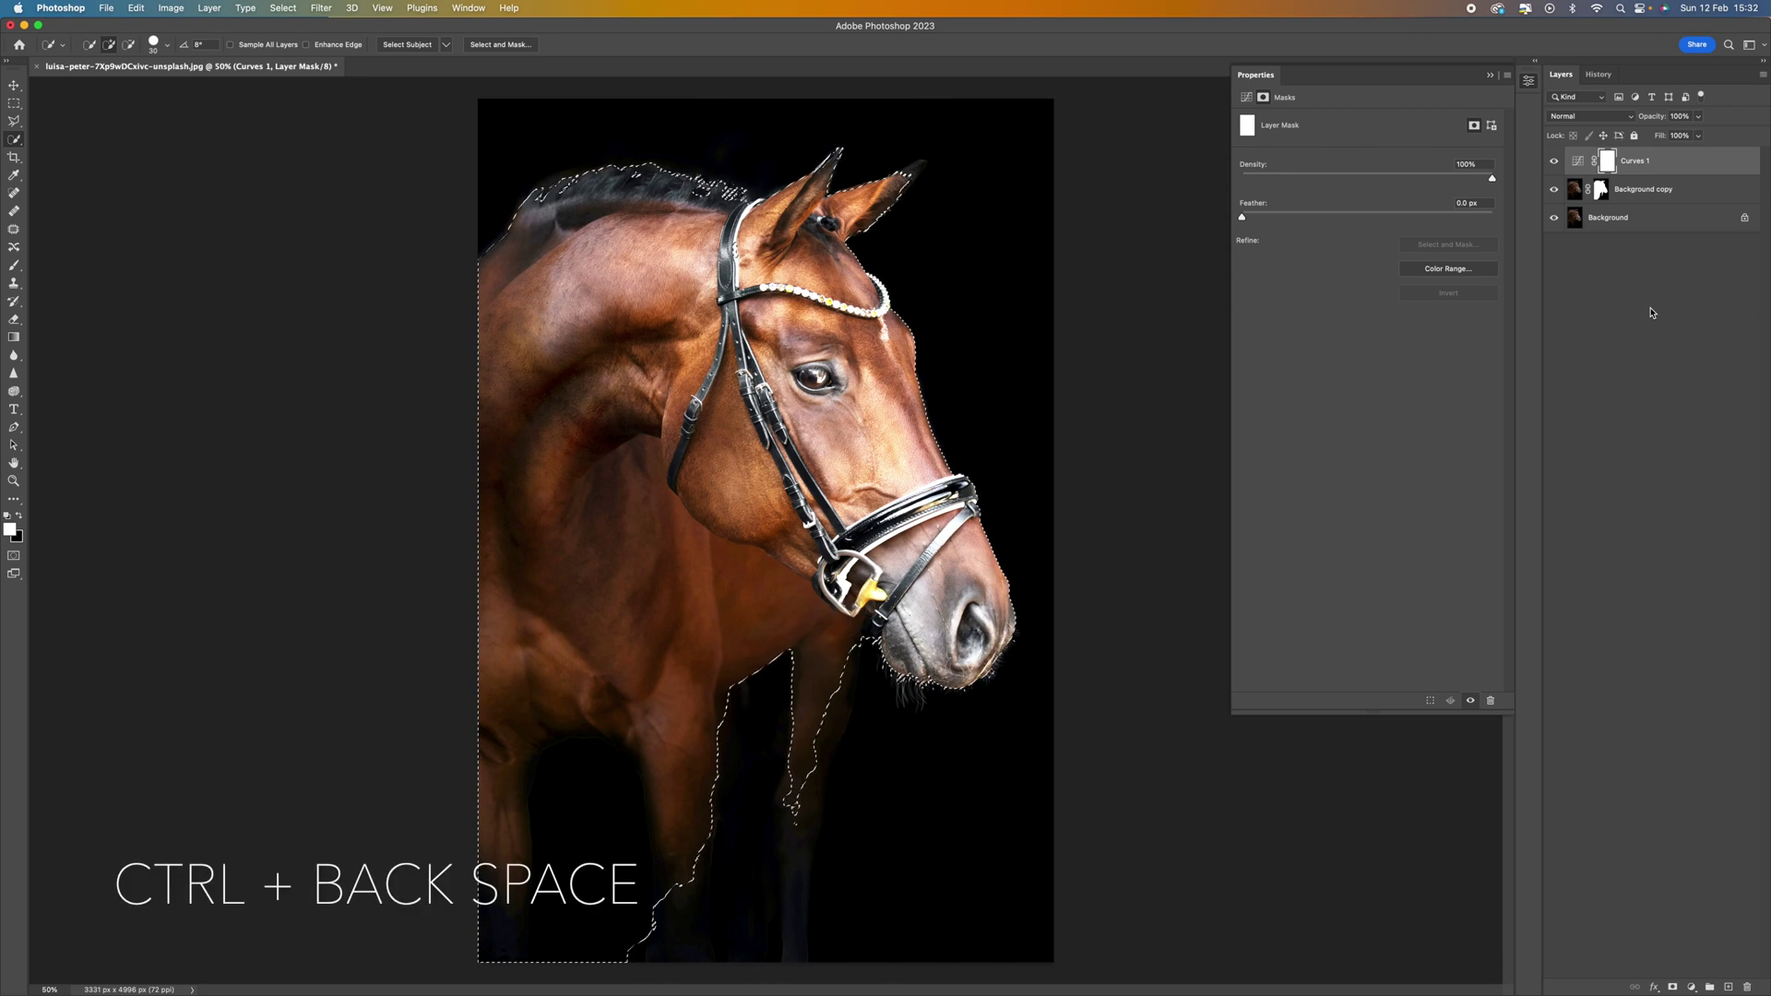
{"action": "key", "text": "super+BackSpace"}
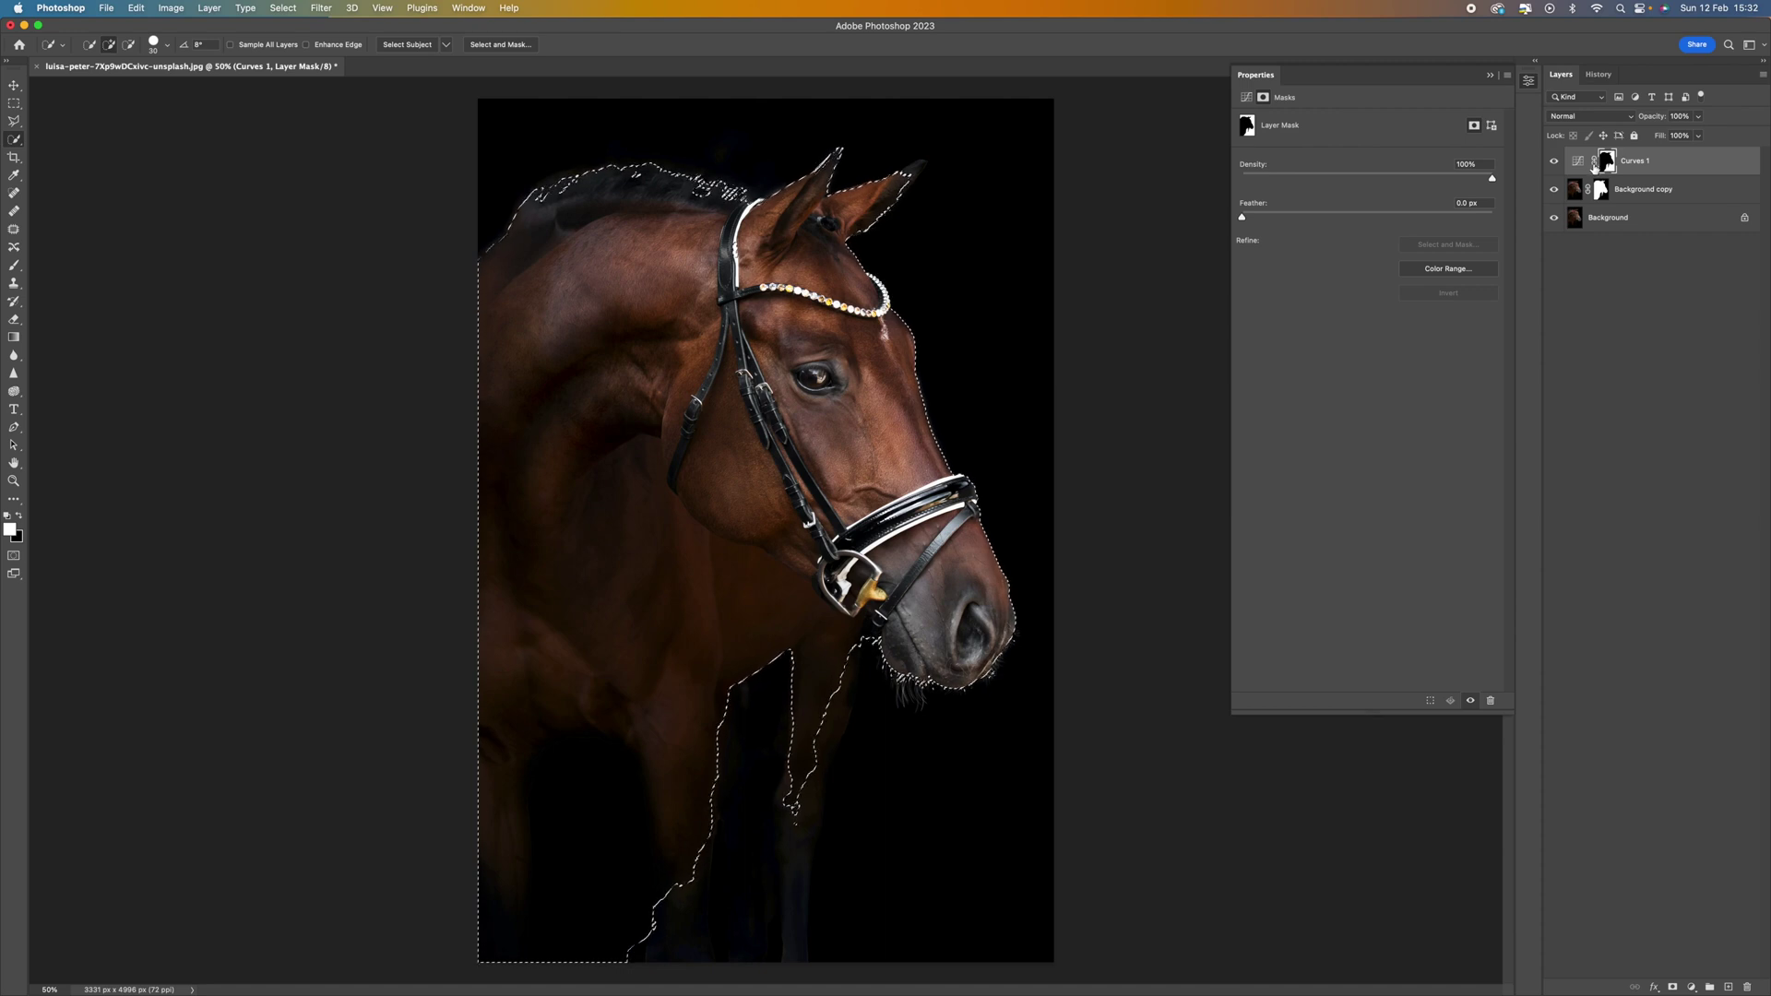
{"action": "left_click", "coordinate": [1595, 167]}
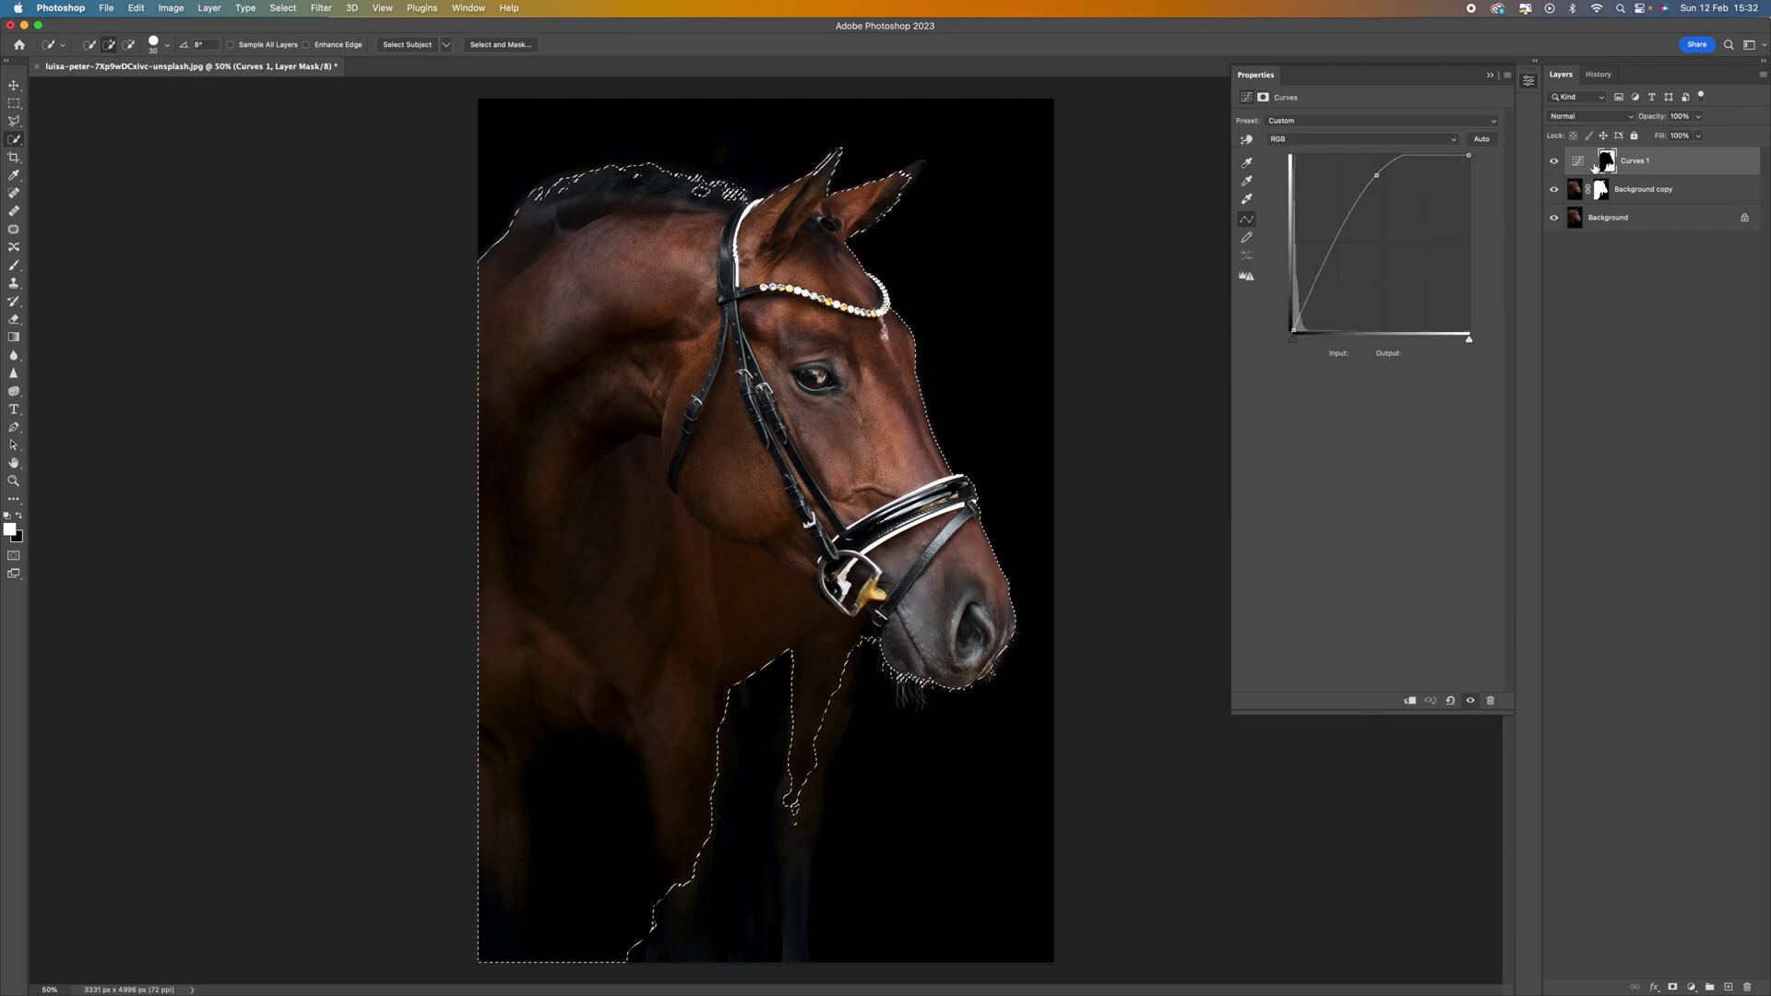
Deselect and nudge the Curves 1 mask slightly with the Move tool
{"action": "key", "text": "v"}
{"action": "key", "text": "super+d"}
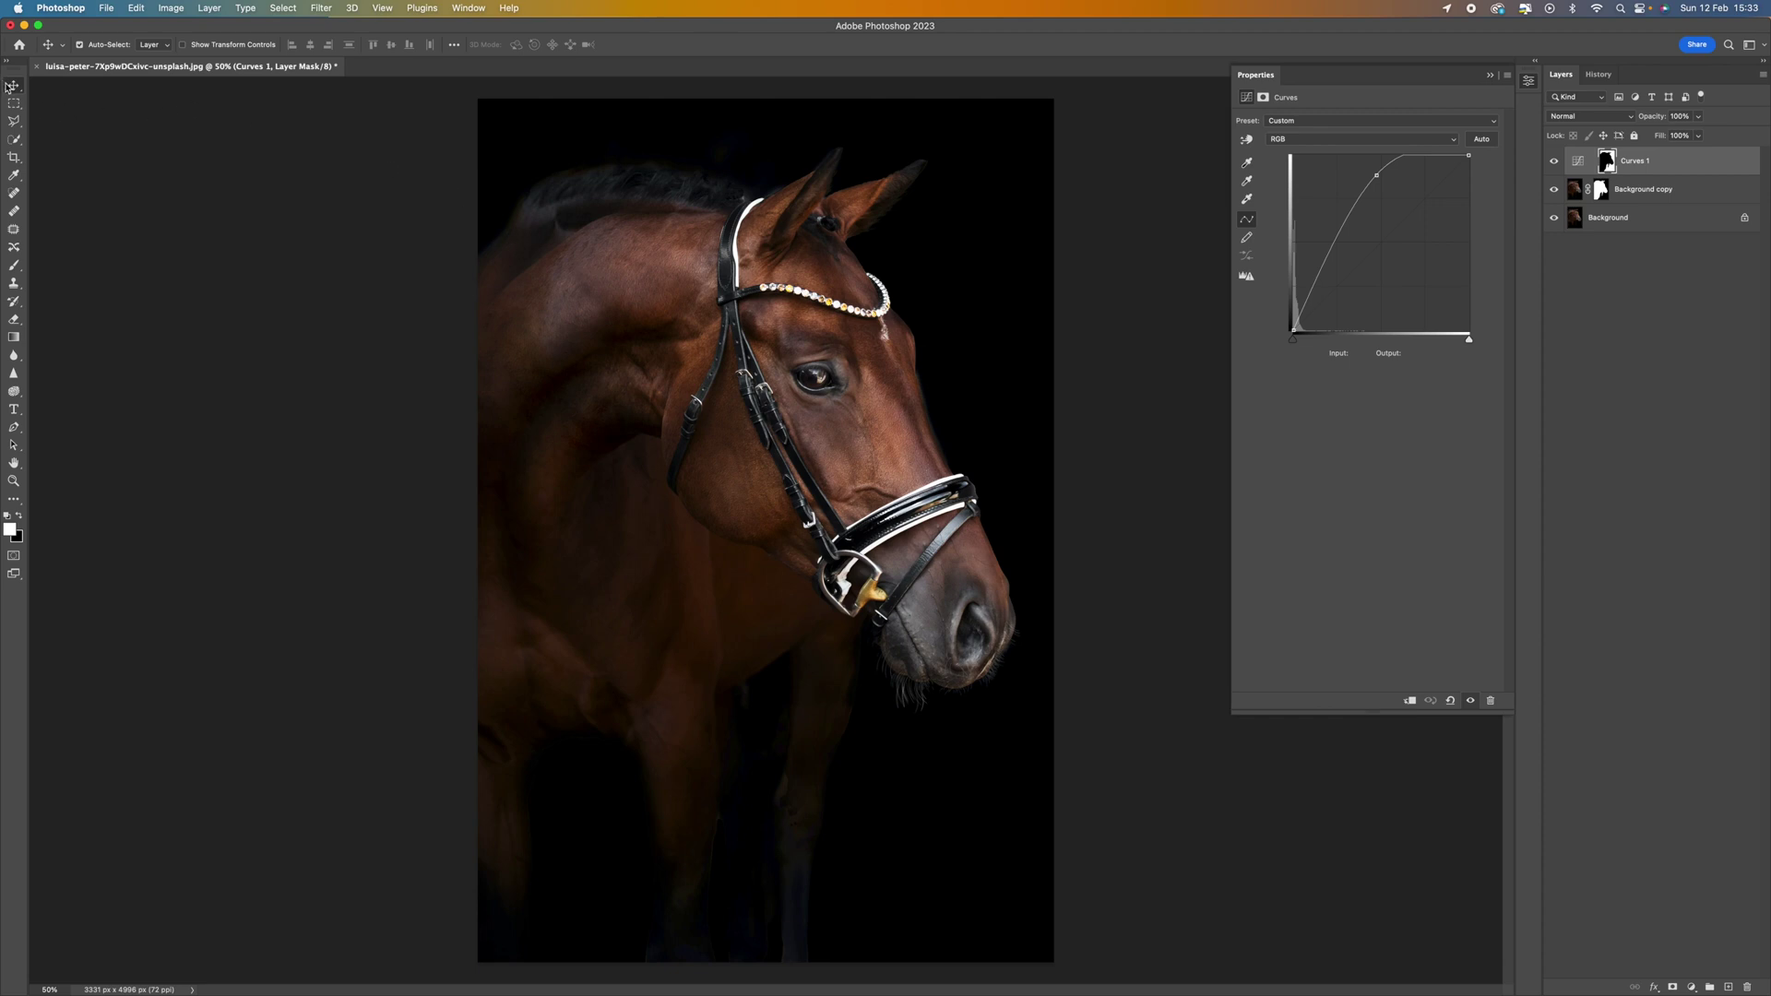
{"action": "left_click", "coordinate": [782, 254]}
{"action": "left_click_drag", "start_coordinate": [782, 254], "coordinate": [783, 252]}
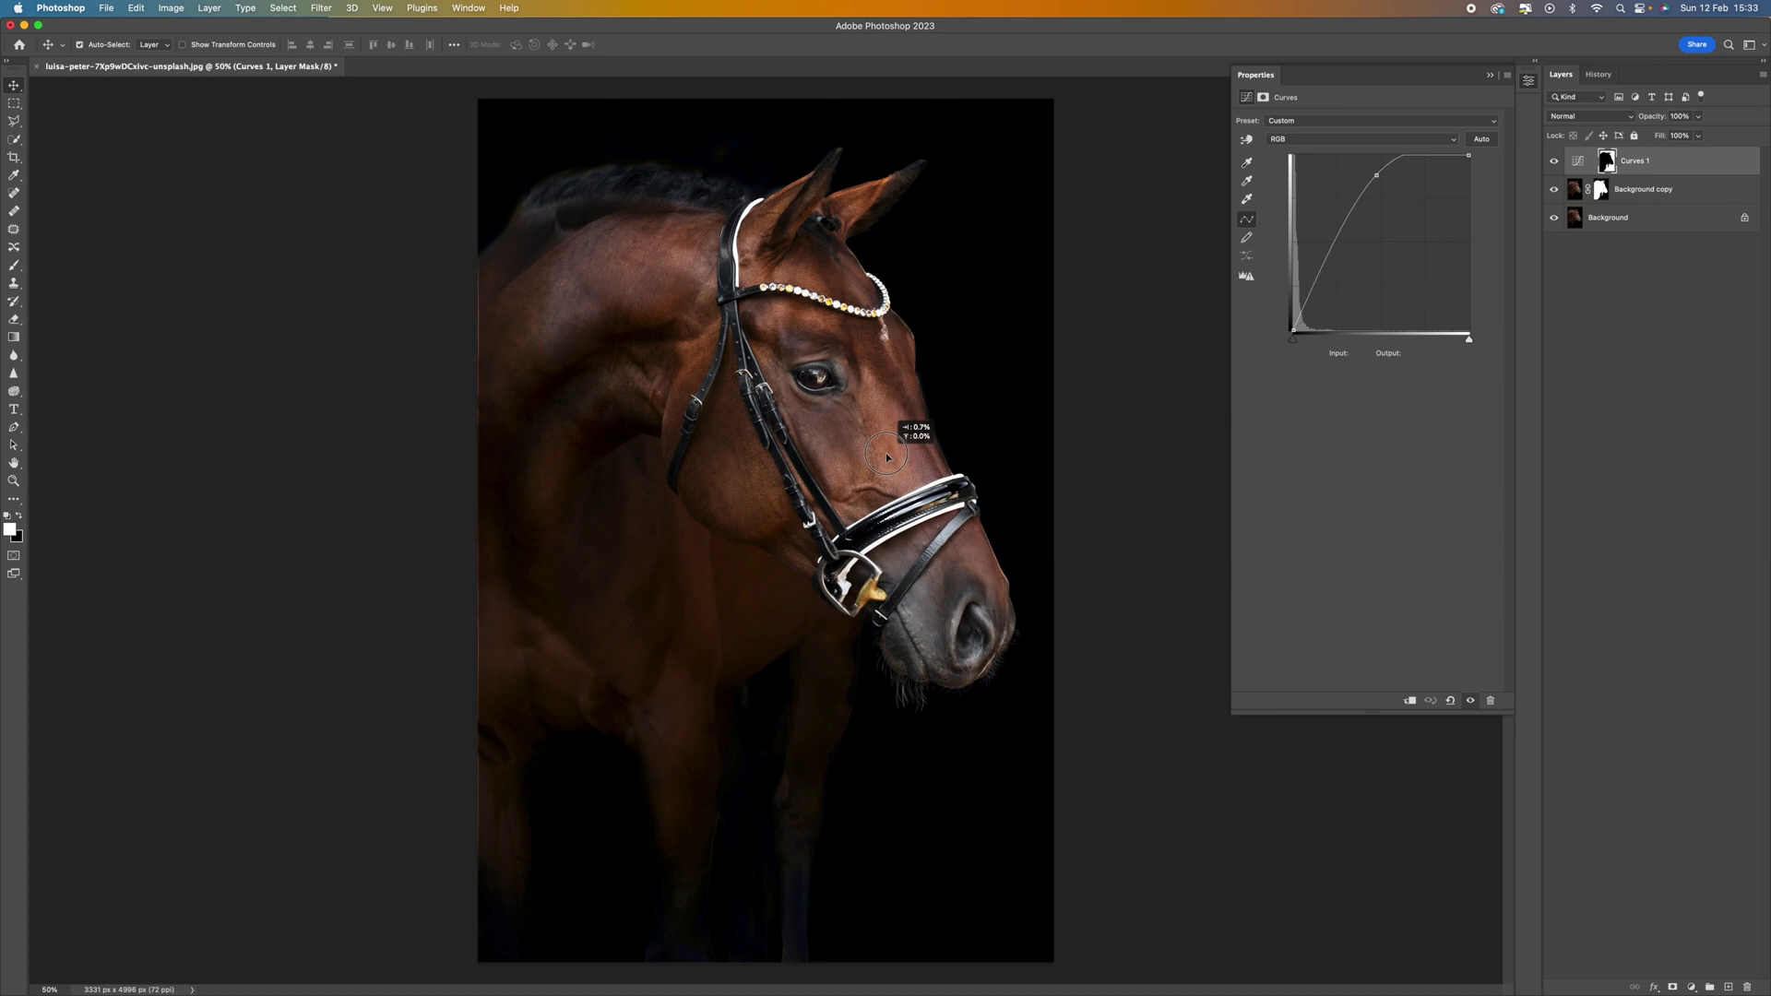
Nudge the Curves 1 mask a few pixels to leave a thin rim light along the face
{"action": "left_click_drag", "start_coordinate": [885, 457], "coordinate": [883, 452]}
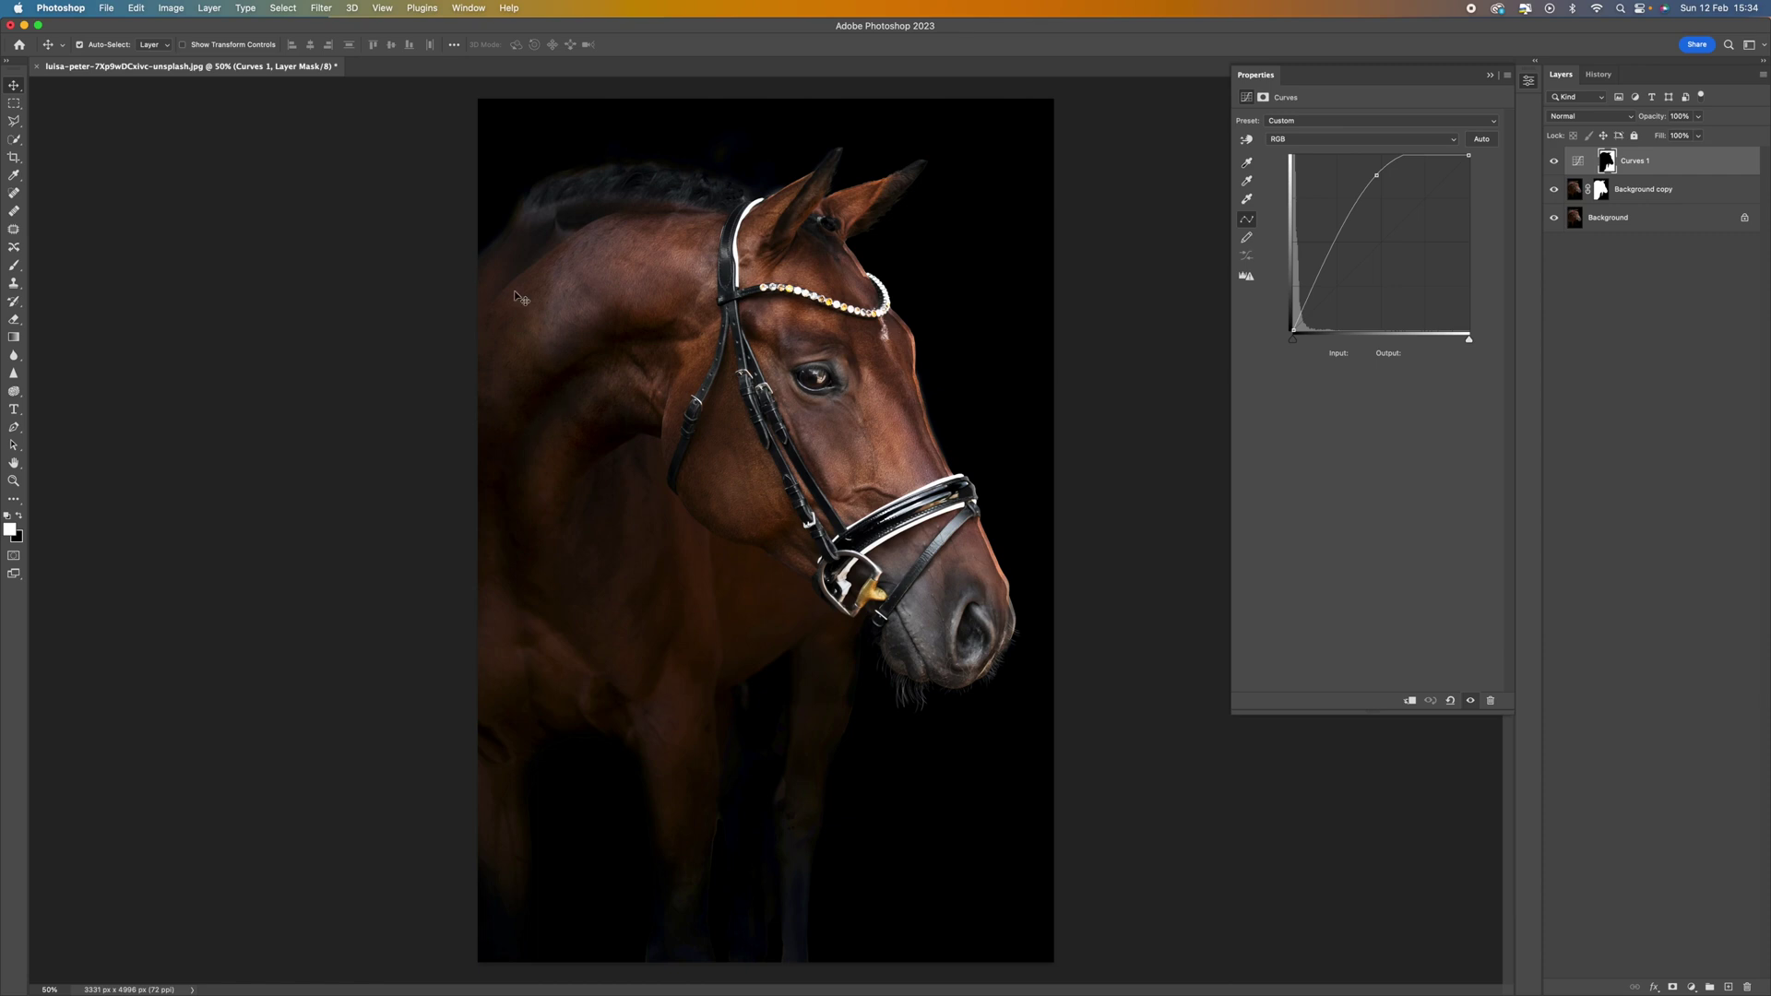
Marquee the left half of the Curves 1 mask, shift it slightly up-right, and deselect
{"action": "left_click", "coordinate": [12, 107]}
{"action": "left_click_drag", "start_coordinate": [469, 95], "coordinate": [782, 994]}
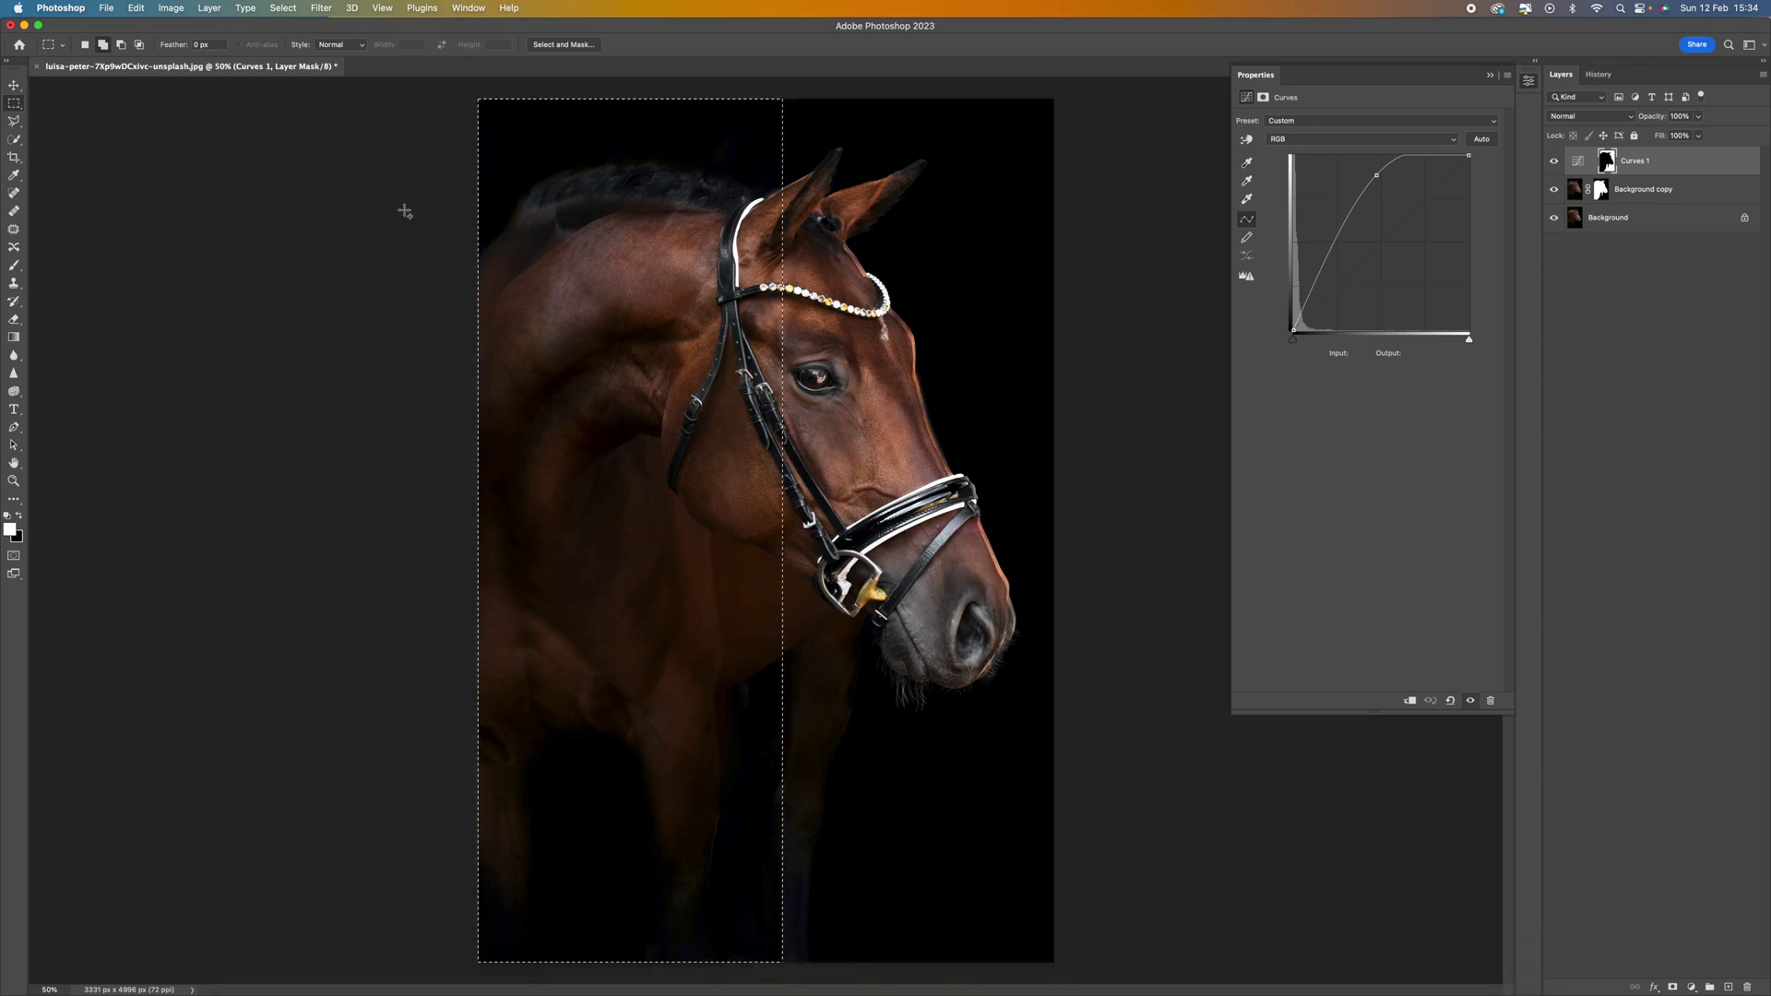
{"action": "key", "text": "v"}
{"action": "left_click_drag", "start_coordinate": [601, 327], "coordinate": [612, 316]}
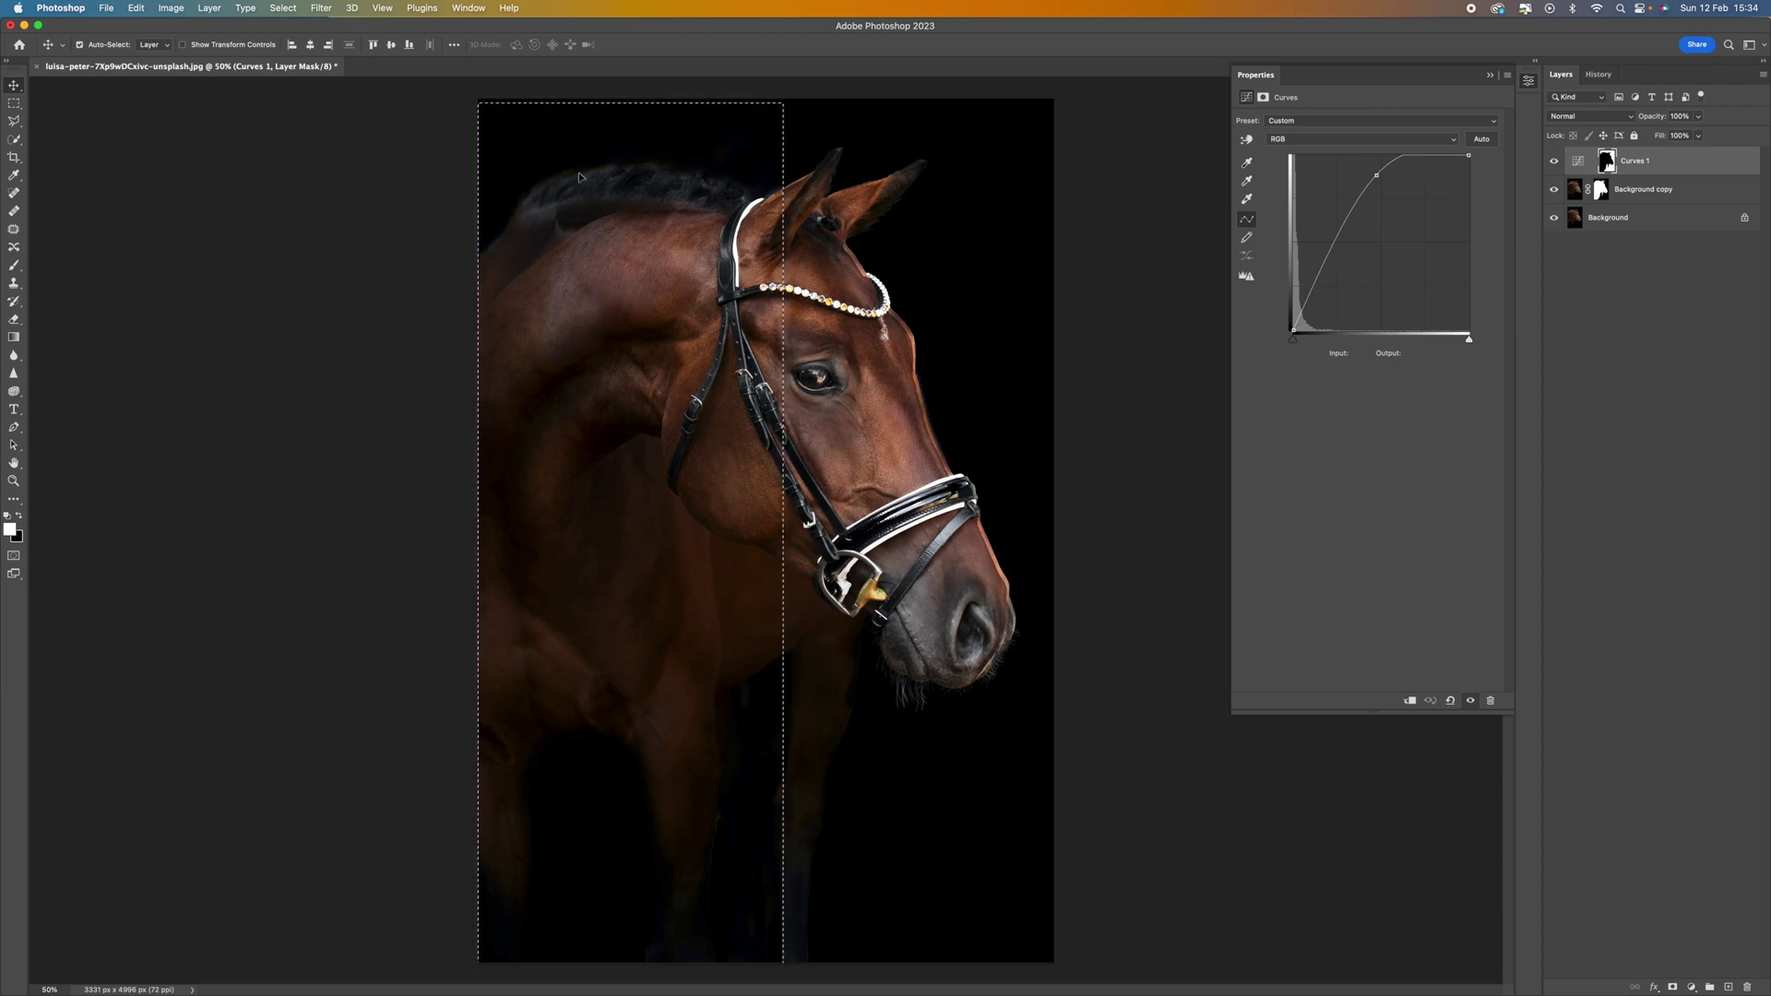
{"action": "key", "text": "super+d"}
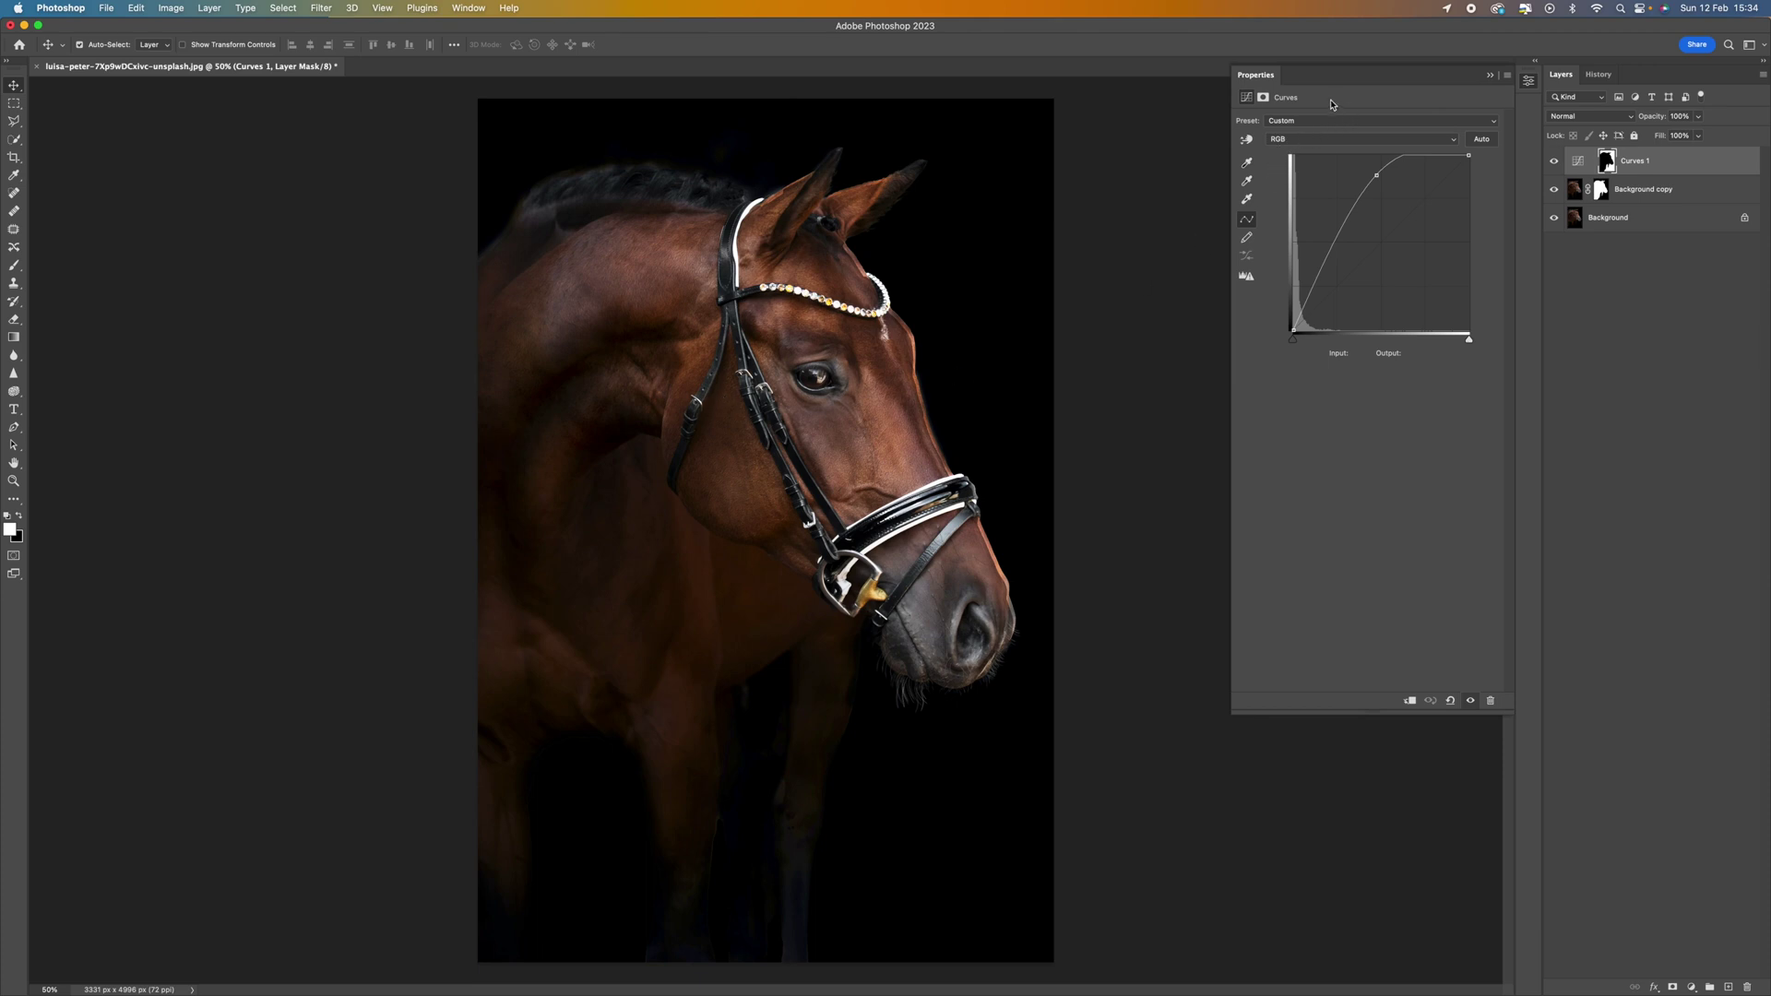
Set the Curves 1 mask feather to 6.8 px in the Properties panel
{"action": "left_click", "coordinate": [1263, 98]}
{"action": "left_click", "coordinate": [1268, 217]}
{"action": "left_click_drag", "start_coordinate": [1268, 218], "coordinate": [1455, 220]}
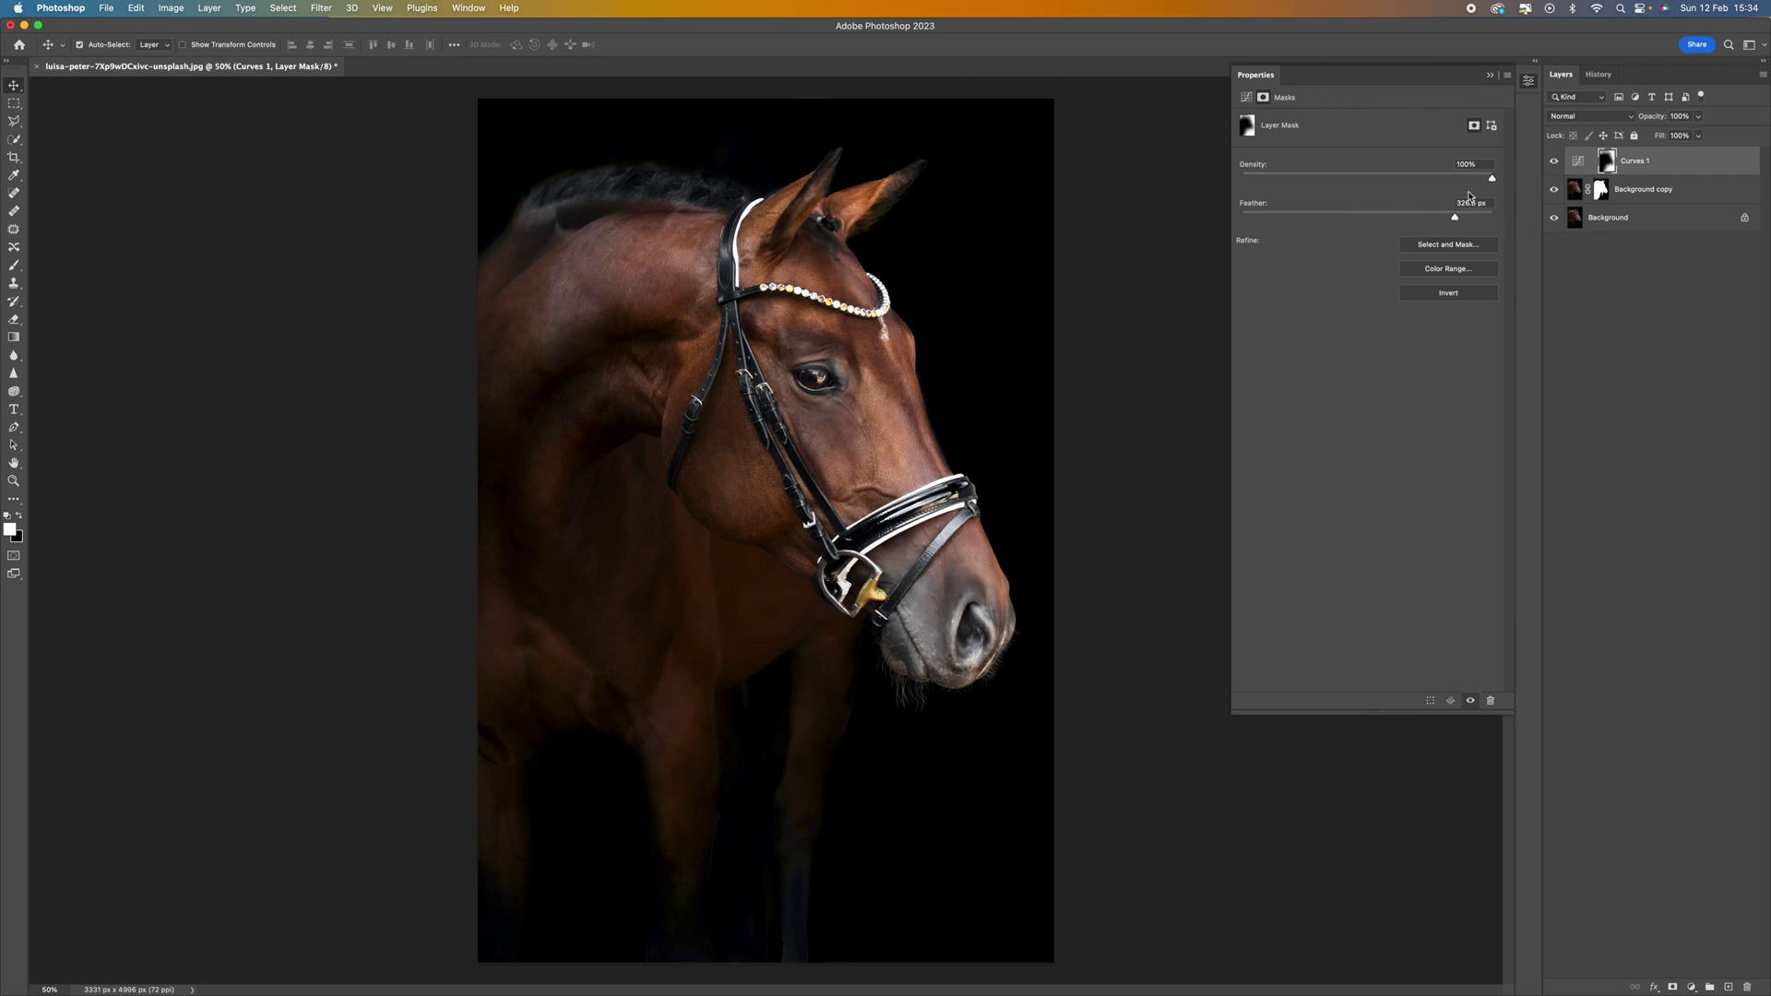
{"action": "left_click", "coordinate": [1383, 219]}
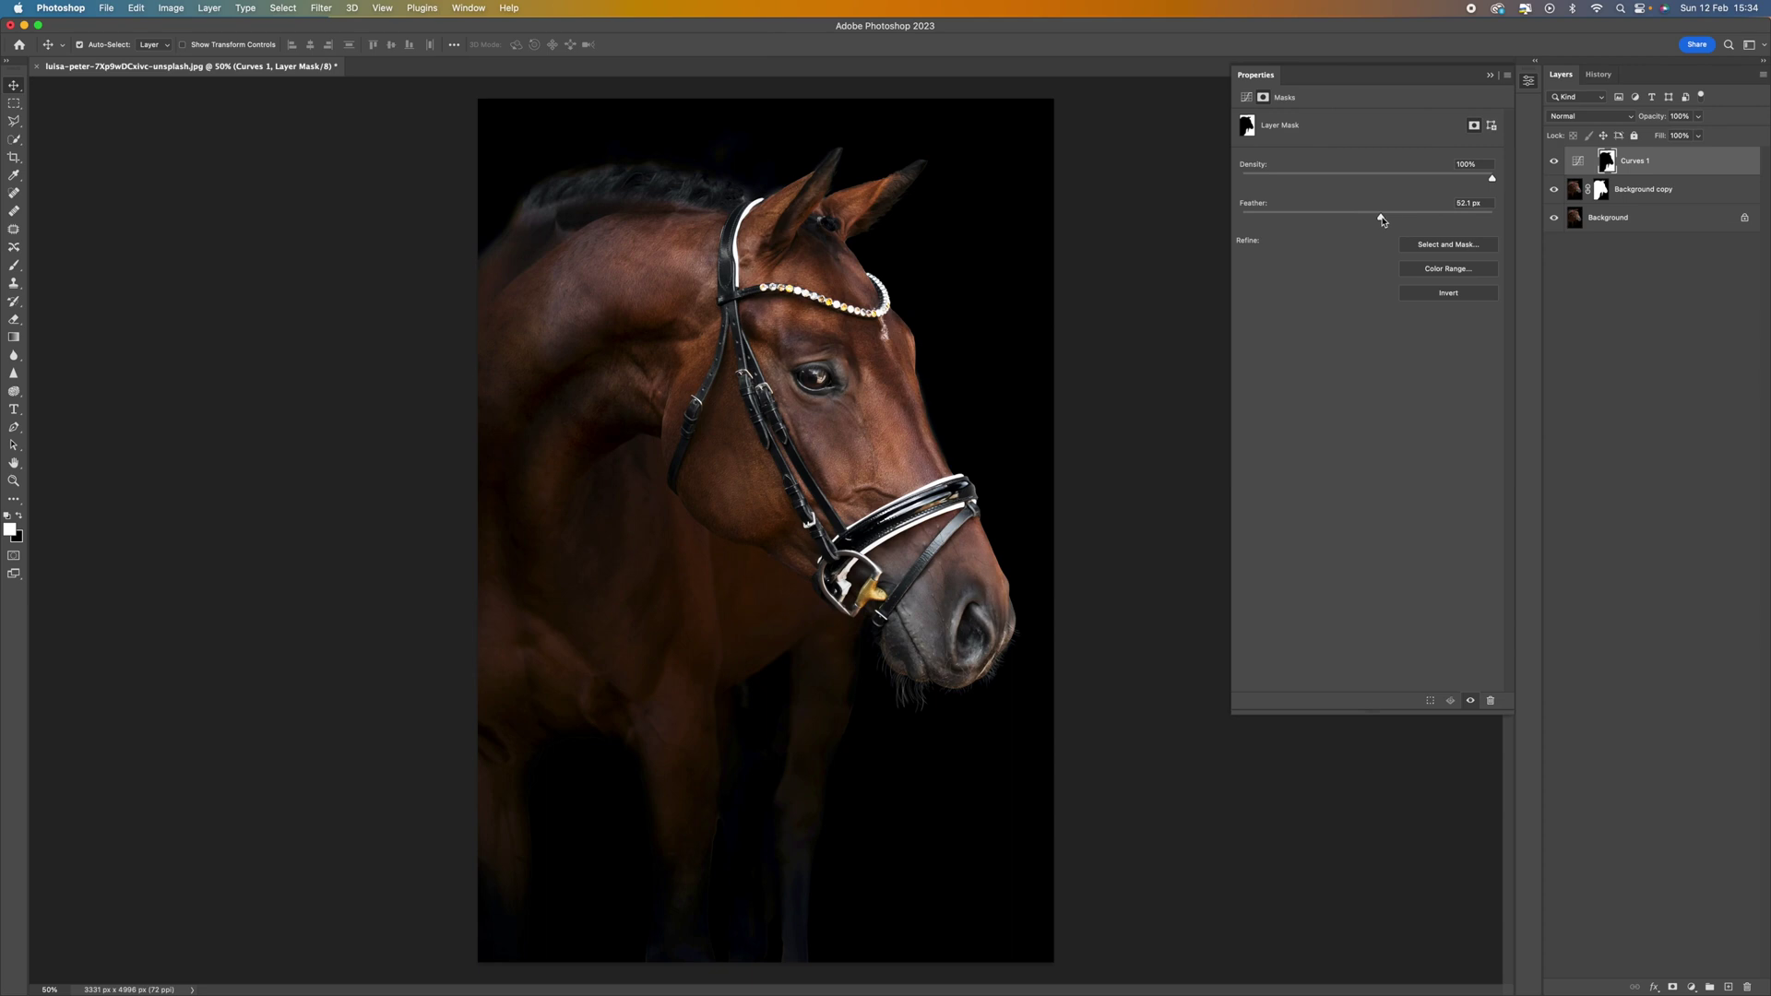
{"action": "left_click_drag", "start_coordinate": [1384, 222], "coordinate": [1296, 226]}
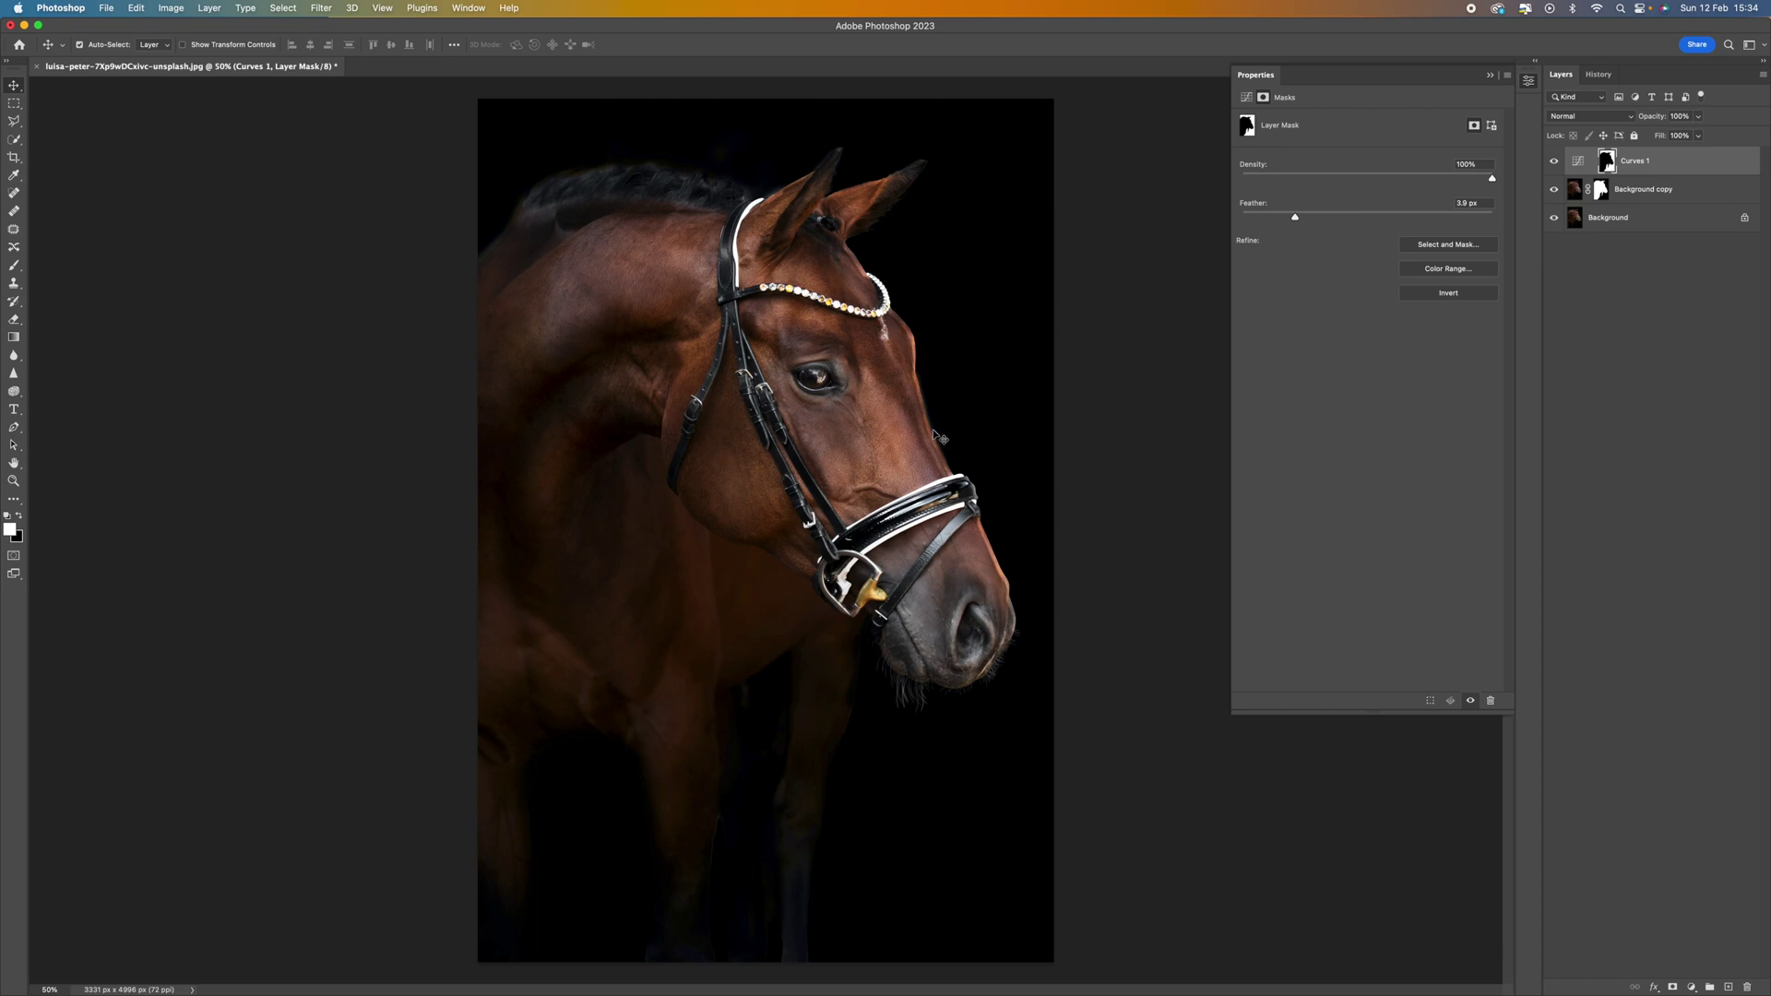
{"action": "left_click_drag", "start_coordinate": [1296, 218], "coordinate": [1320, 219]}
{"action": "left_click_drag", "start_coordinate": [1322, 219], "coordinate": [1322, 219]}
Choose the Brush tool at 22% opacity and enlarge it to 80
{"action": "left_click", "coordinate": [13, 267]}
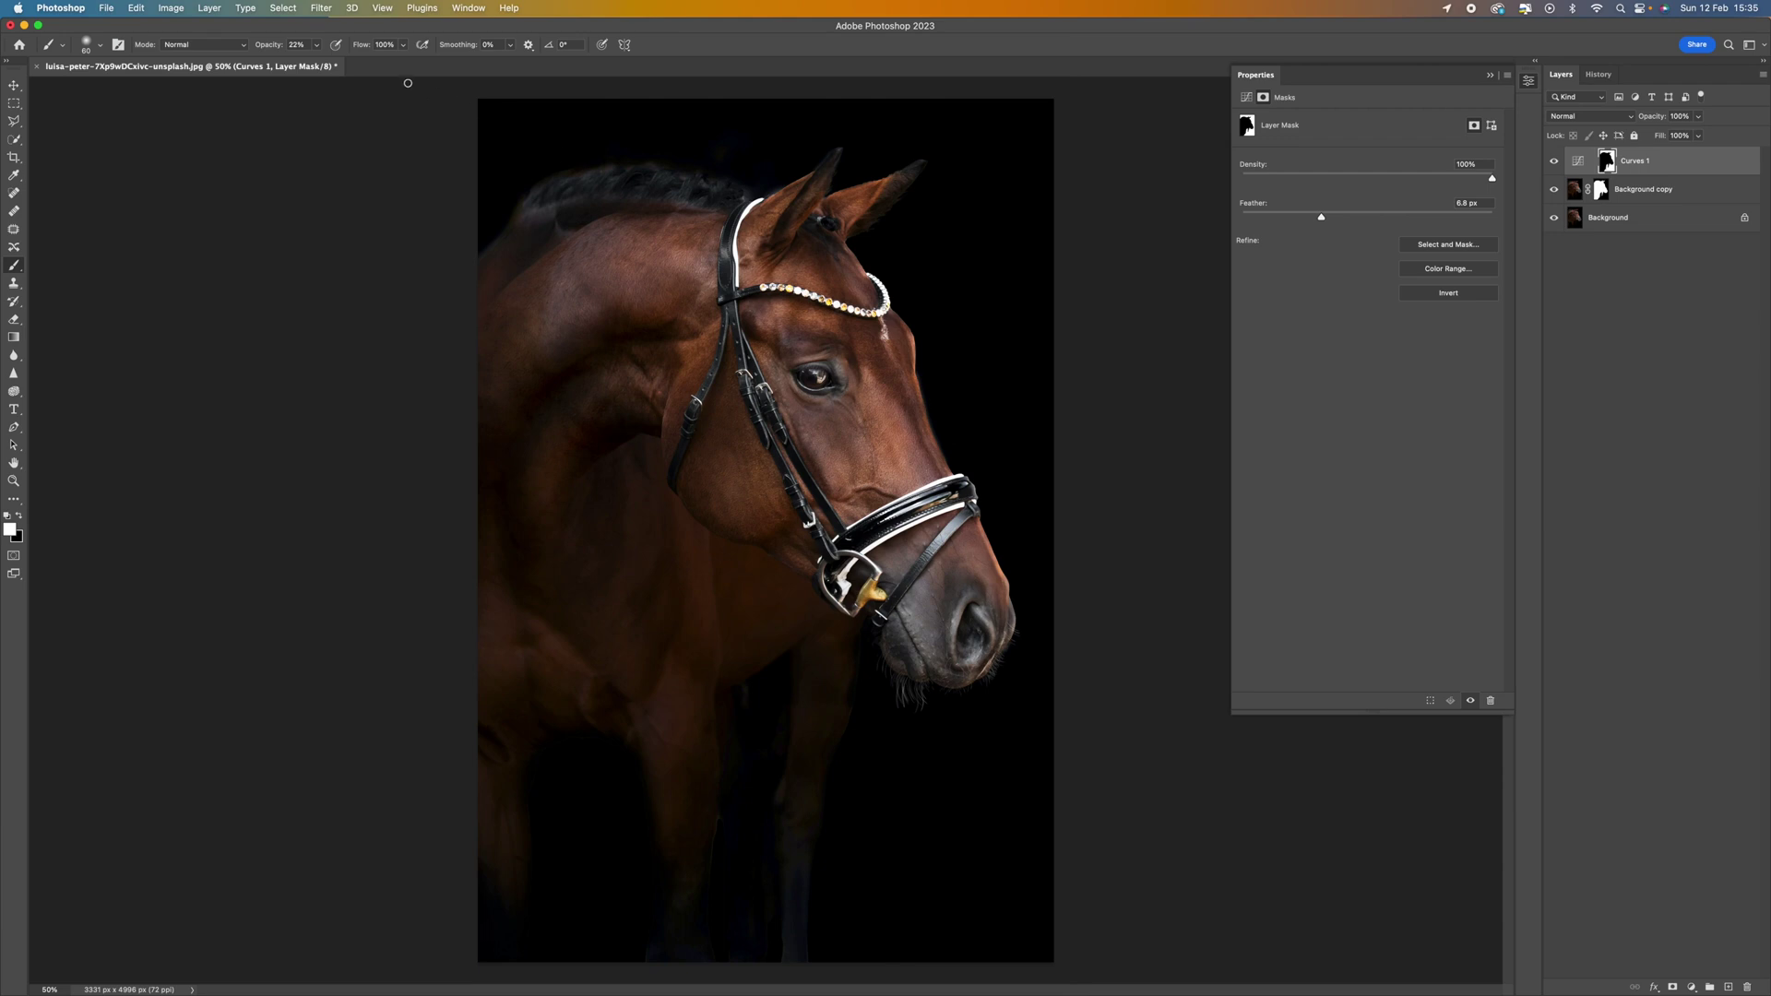
{"action": "left_click", "coordinate": [314, 44]}
{"action": "left_click", "coordinate": [316, 65]}
{"action": "key", "text": "bracketright"}
{"action": "key", "text": "bracketright"}
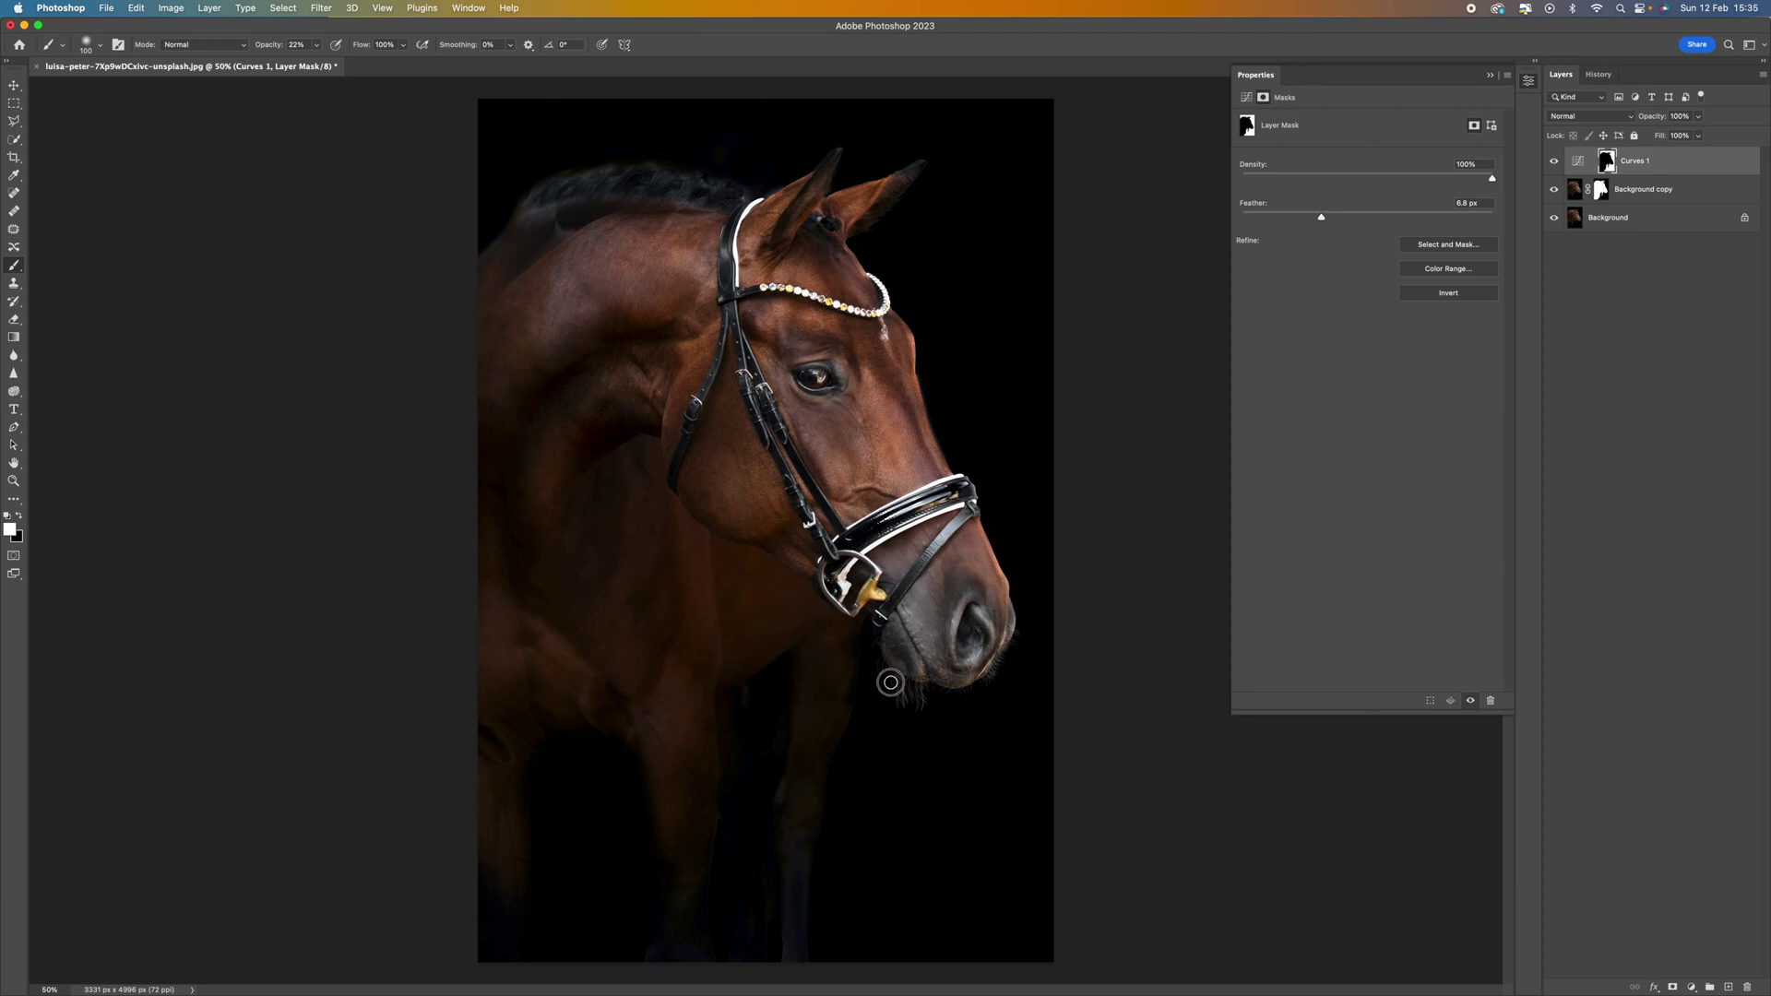
Set the brush opacity to 100% and paint the mask along the horse's ear
{"action": "mouse_move", "coordinate": [322, 49]}
{"action": "left_mouse_down"}
{"action": "mouse_move", "coordinate": [314, 66]}
{"action": "mouse_move", "coordinate": [365, 69]}
{"action": "left_mouse_up"}
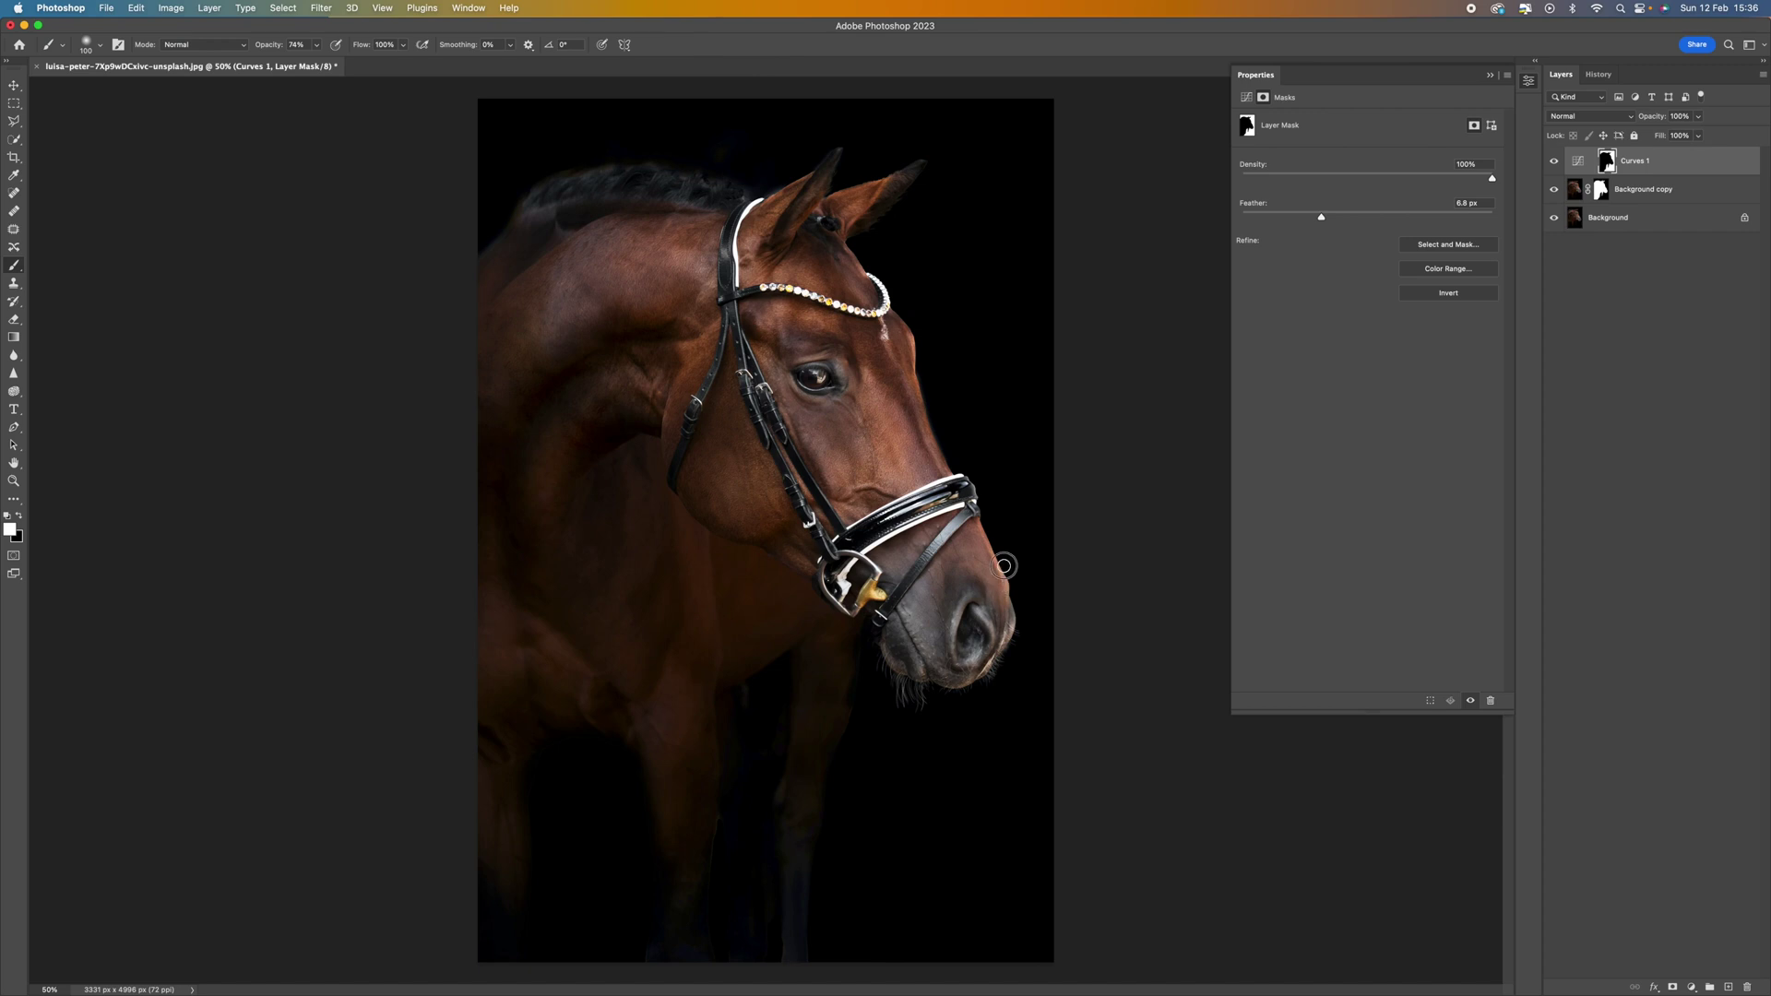
{"action": "left_click_drag", "start_coordinate": [319, 47], "coordinate": [287, 67]}
{"action": "key", "text": "2"}
{"action": "key", "text": "8"}
{"action": "left_click_drag", "start_coordinate": [318, 46], "coordinate": [381, 69]}
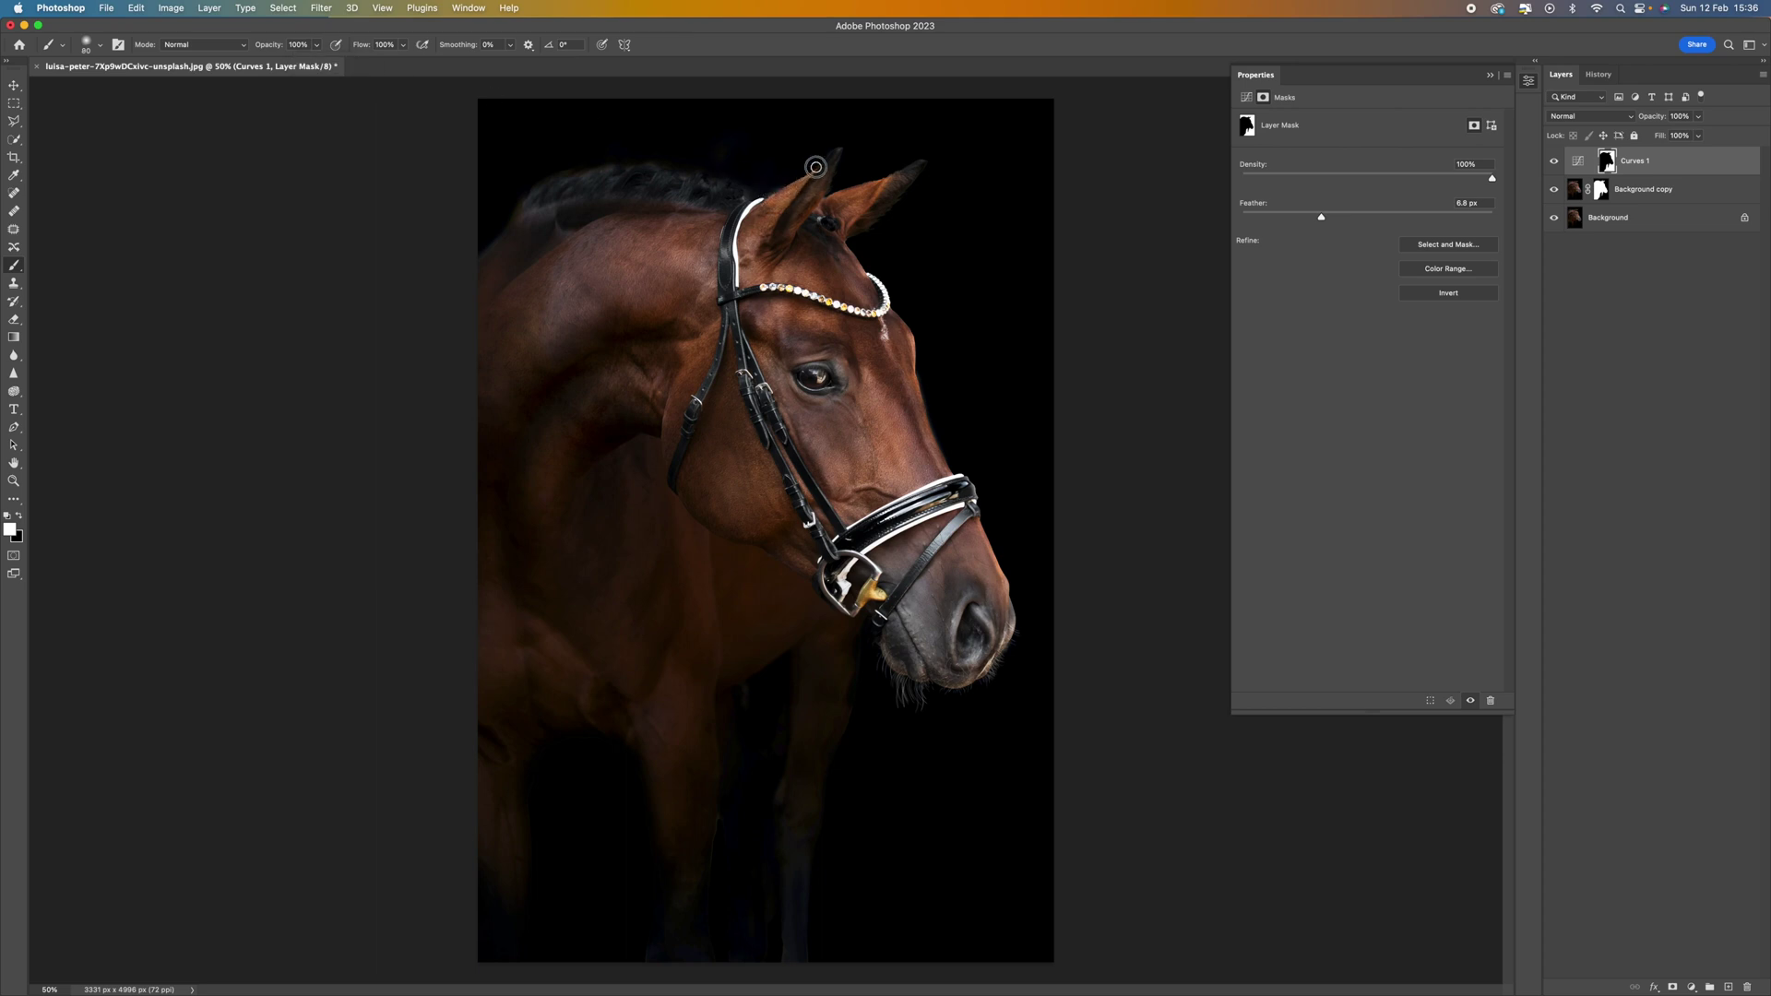
{"action": "mouse_move", "coordinate": [831, 191]}
{"action": "left_mouse_down"}
{"action": "mouse_move", "coordinate": [922, 168]}
{"action": "mouse_move", "coordinate": [878, 215]}
{"action": "left_mouse_up"}
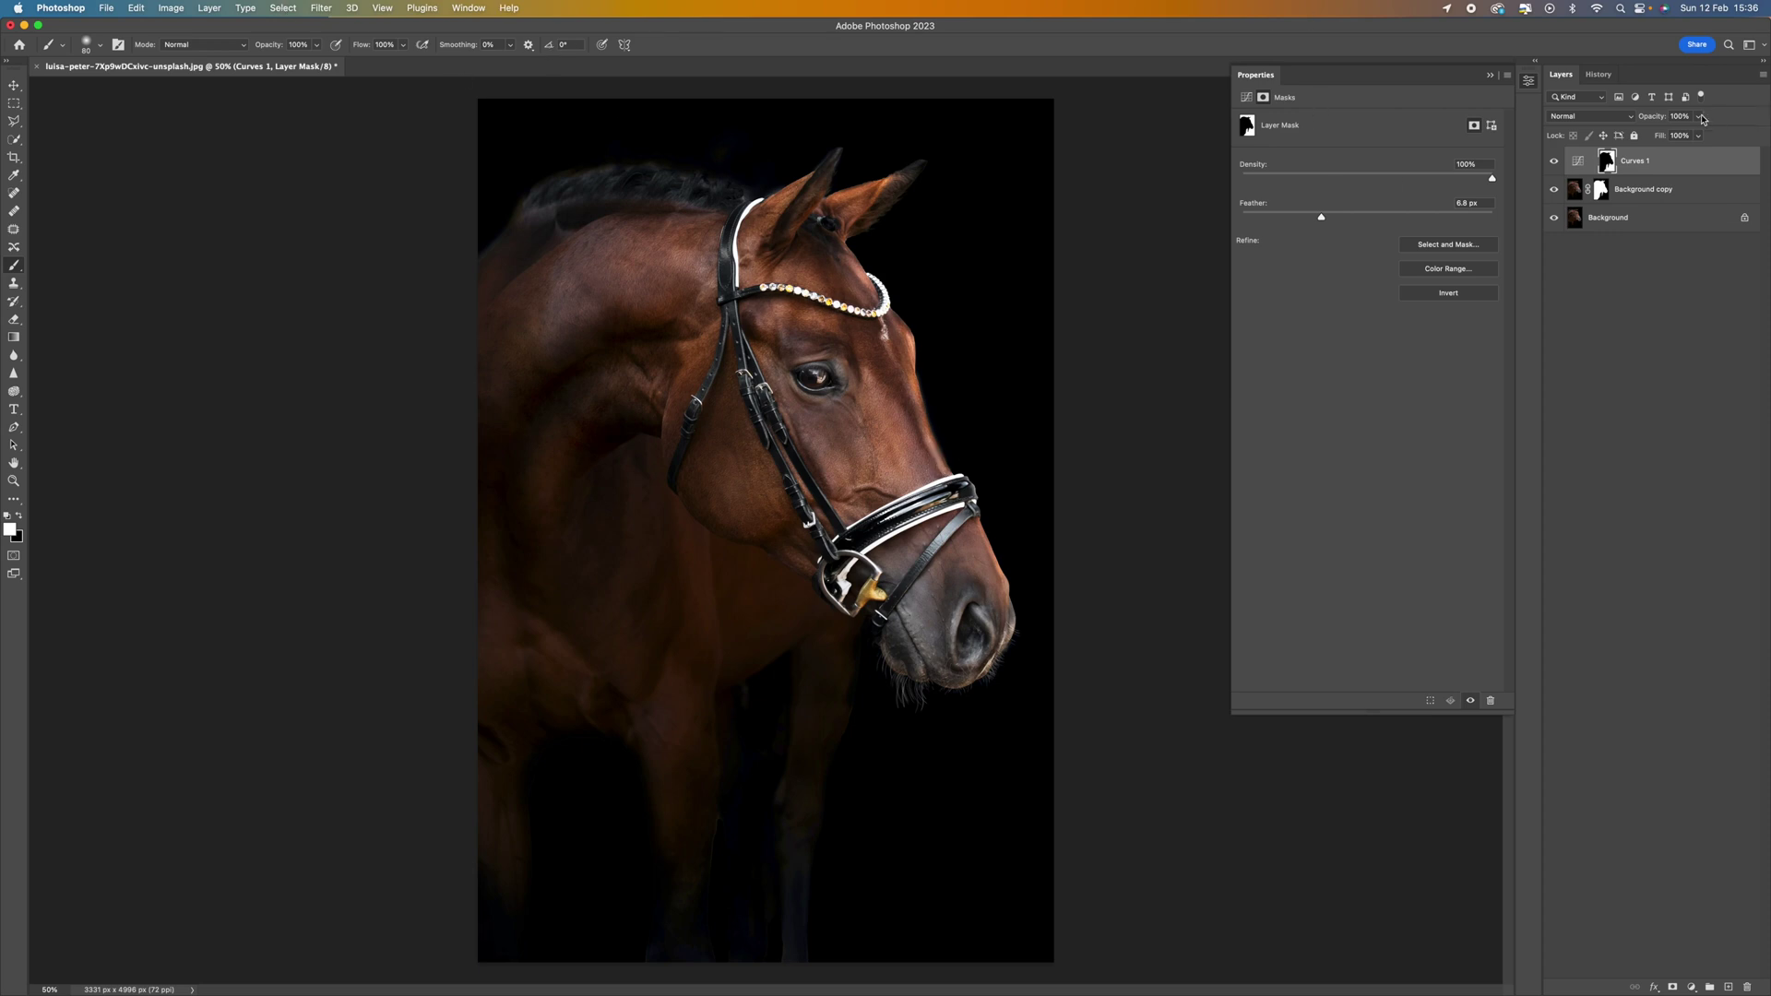
Drag the Curves 1 layer opacity down to 84% to soften the horse's brightening
{"action": "left_click_drag", "start_coordinate": [1695, 121], "coordinate": [1691, 141]}
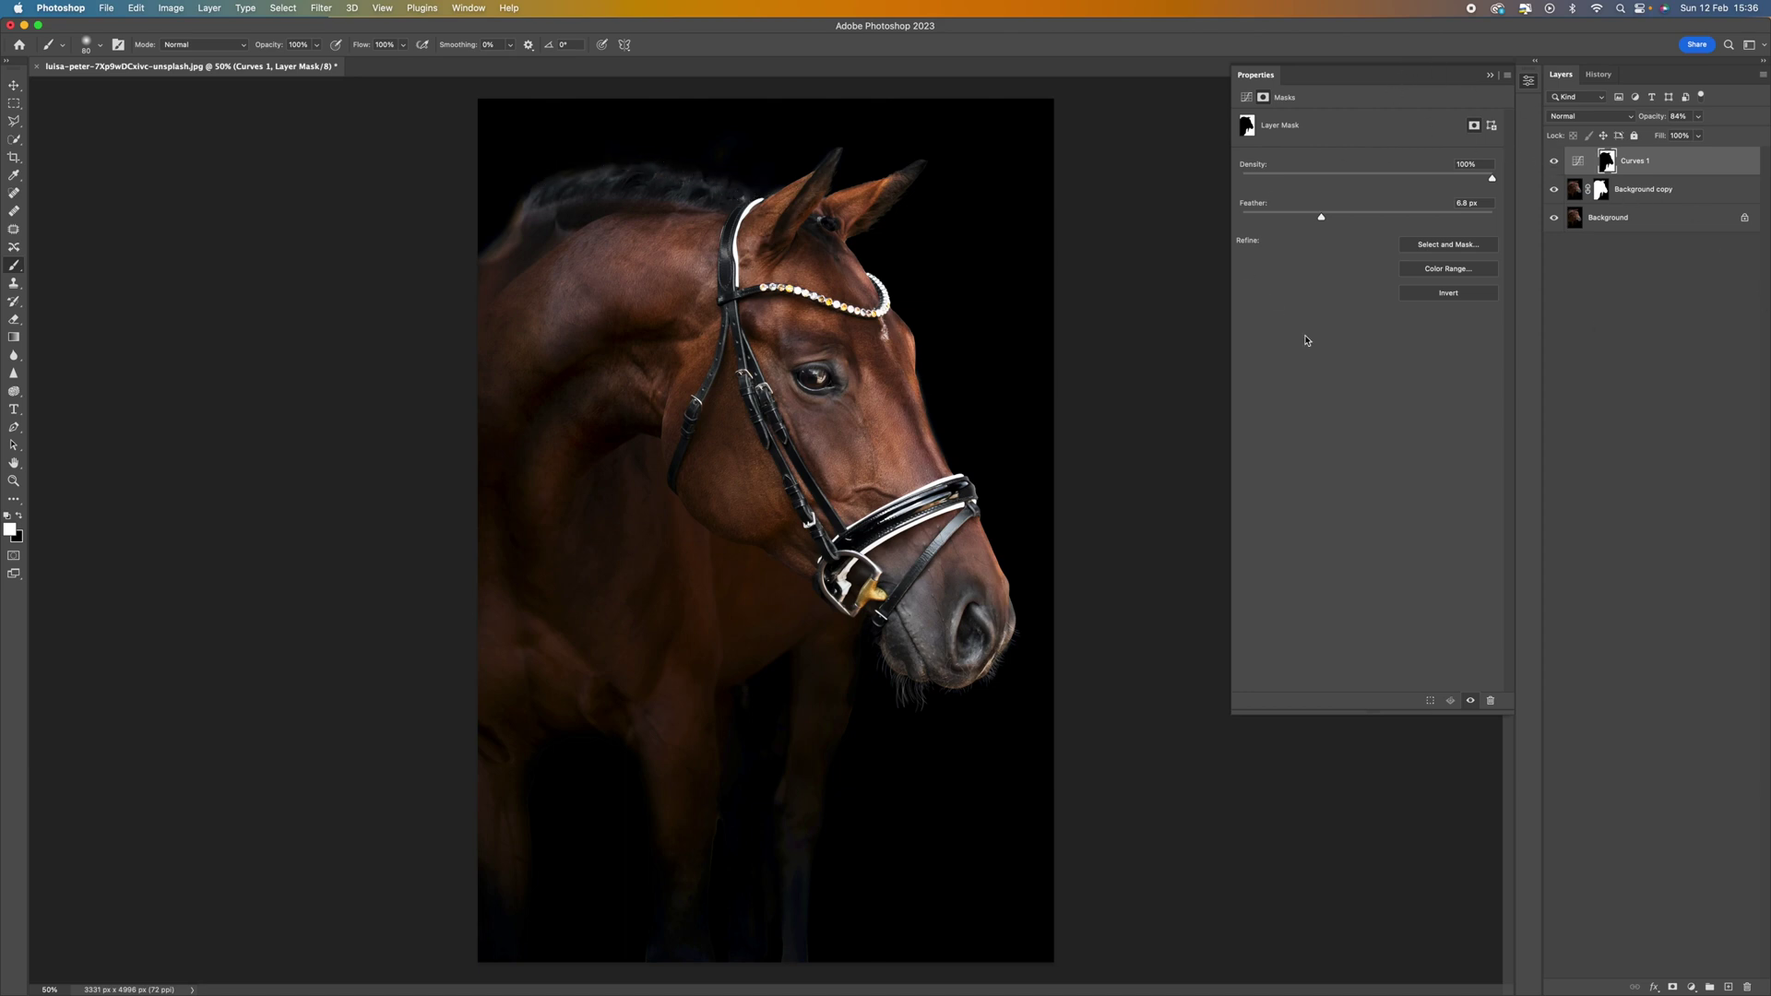
Create Snapshot 3 of the current edit in History and check it against the original photo
{"action": "left_click", "coordinate": [1601, 74]}
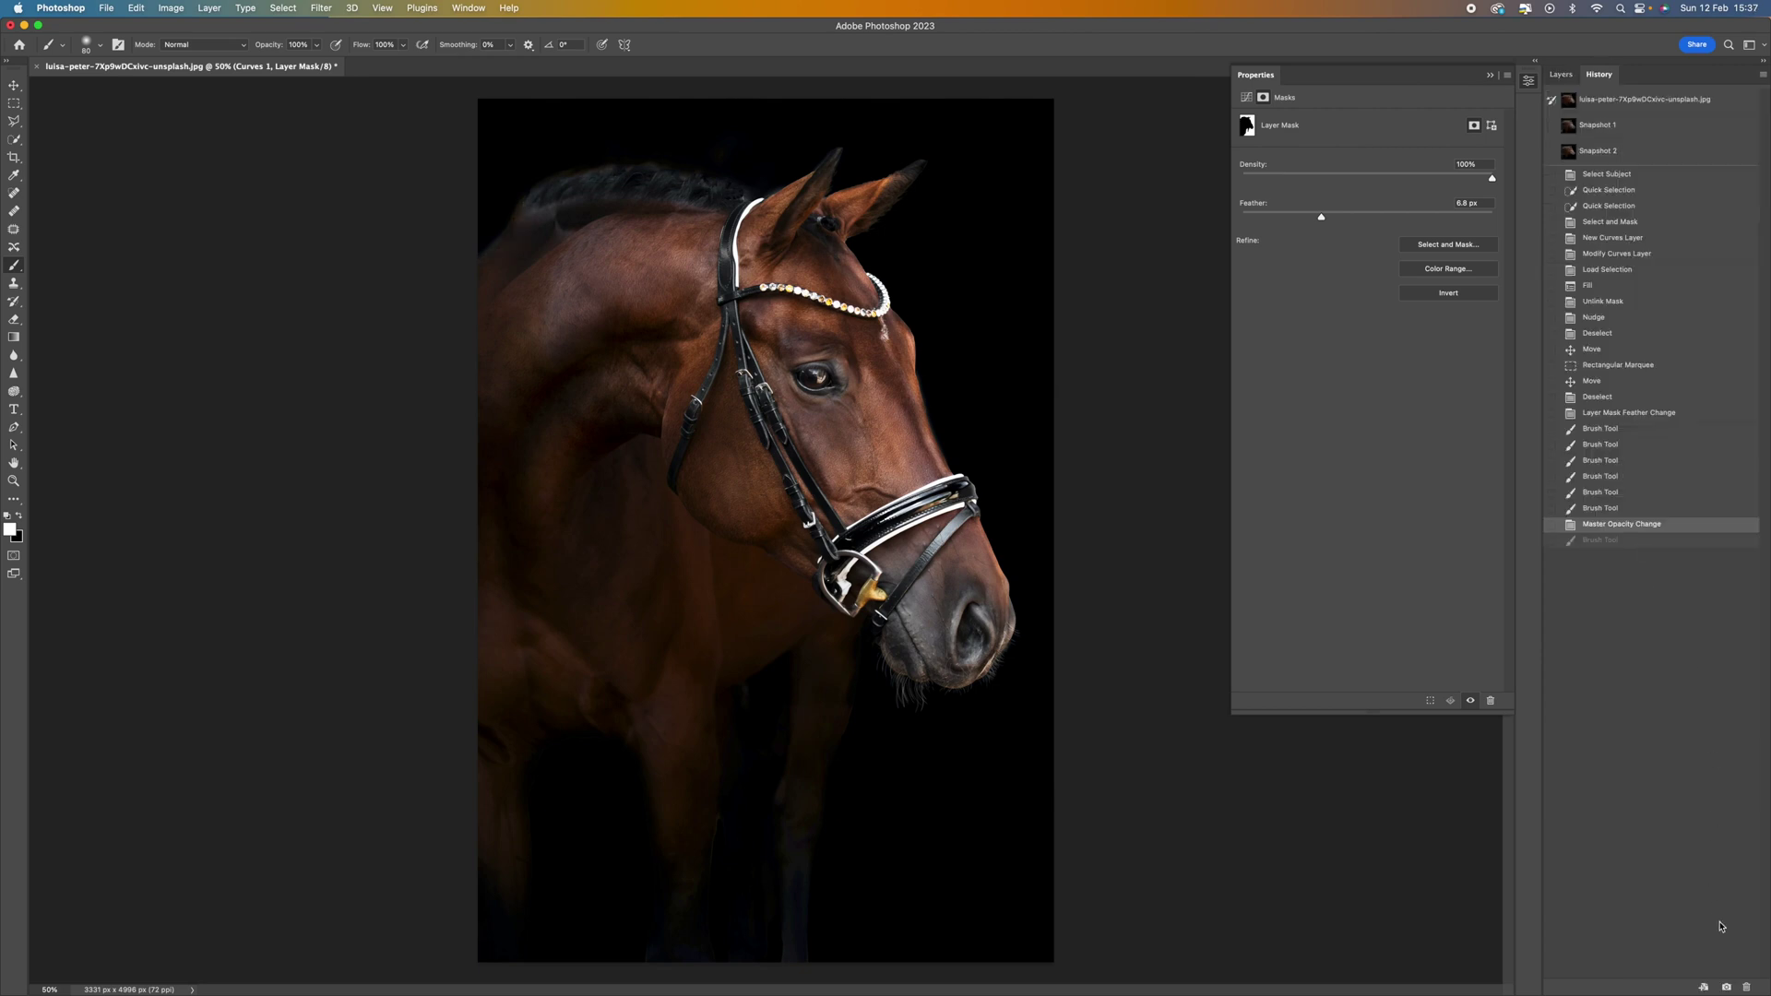
{"action": "left_click", "coordinate": [1727, 987]}
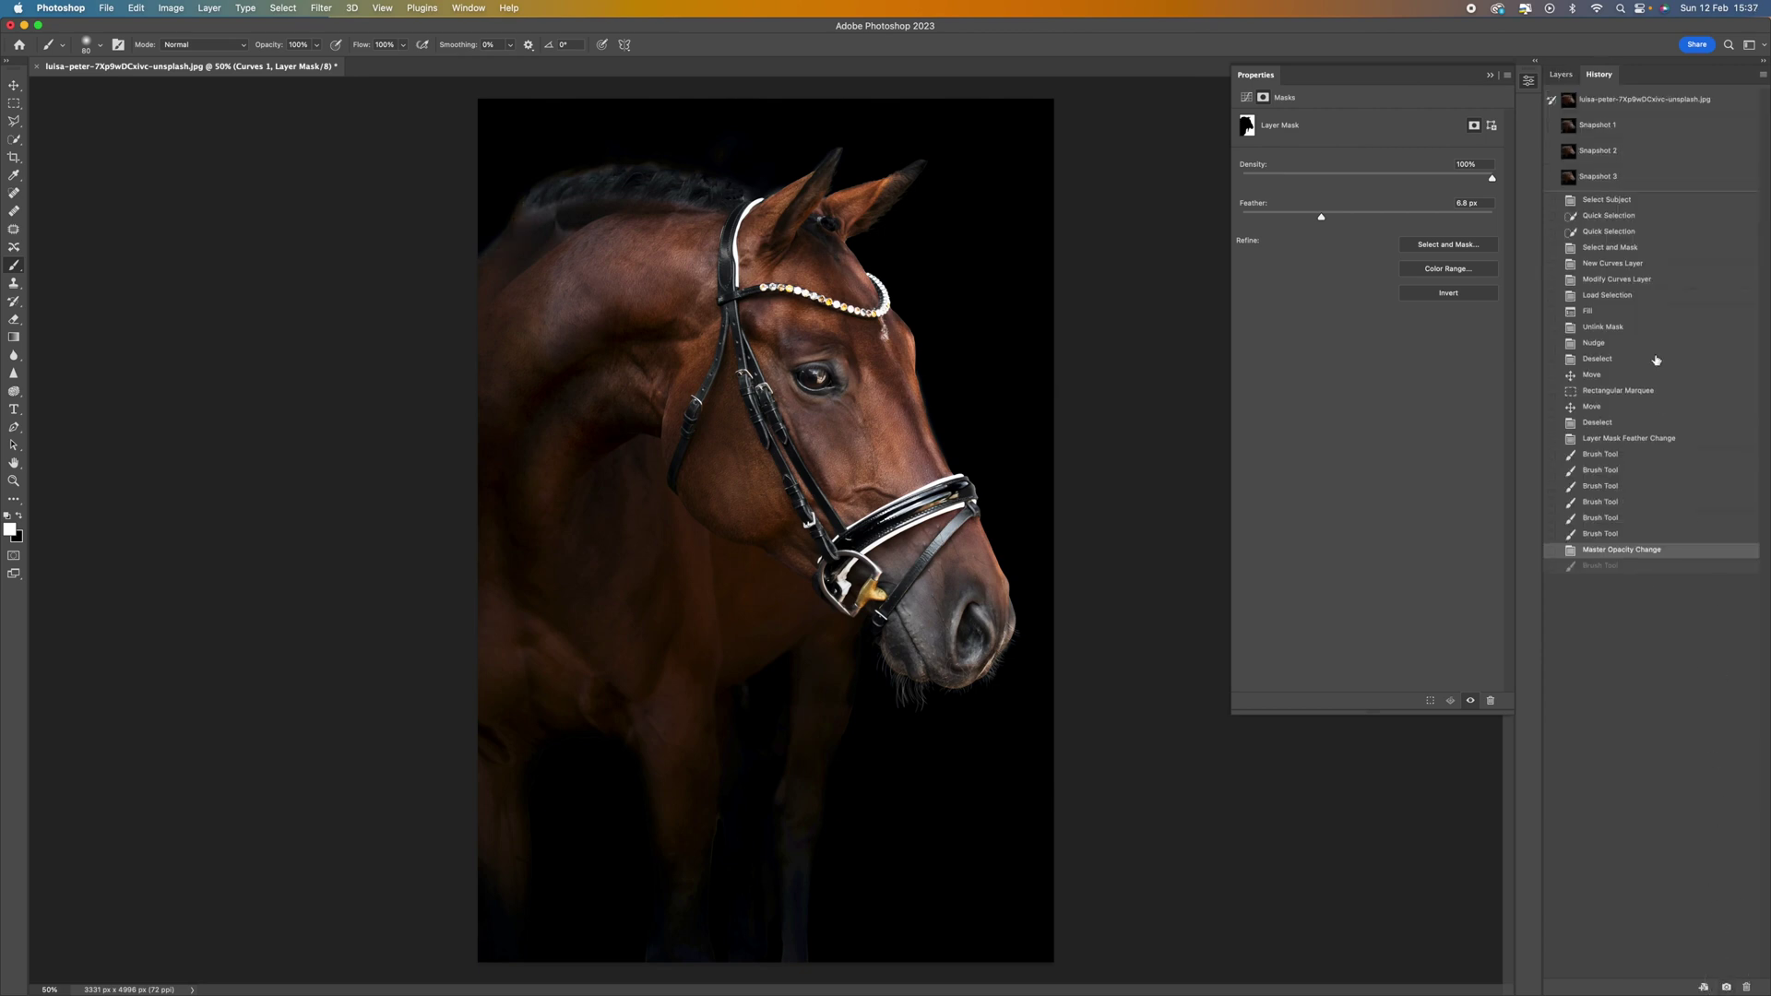
{"action": "left_click", "coordinate": [1621, 102]}
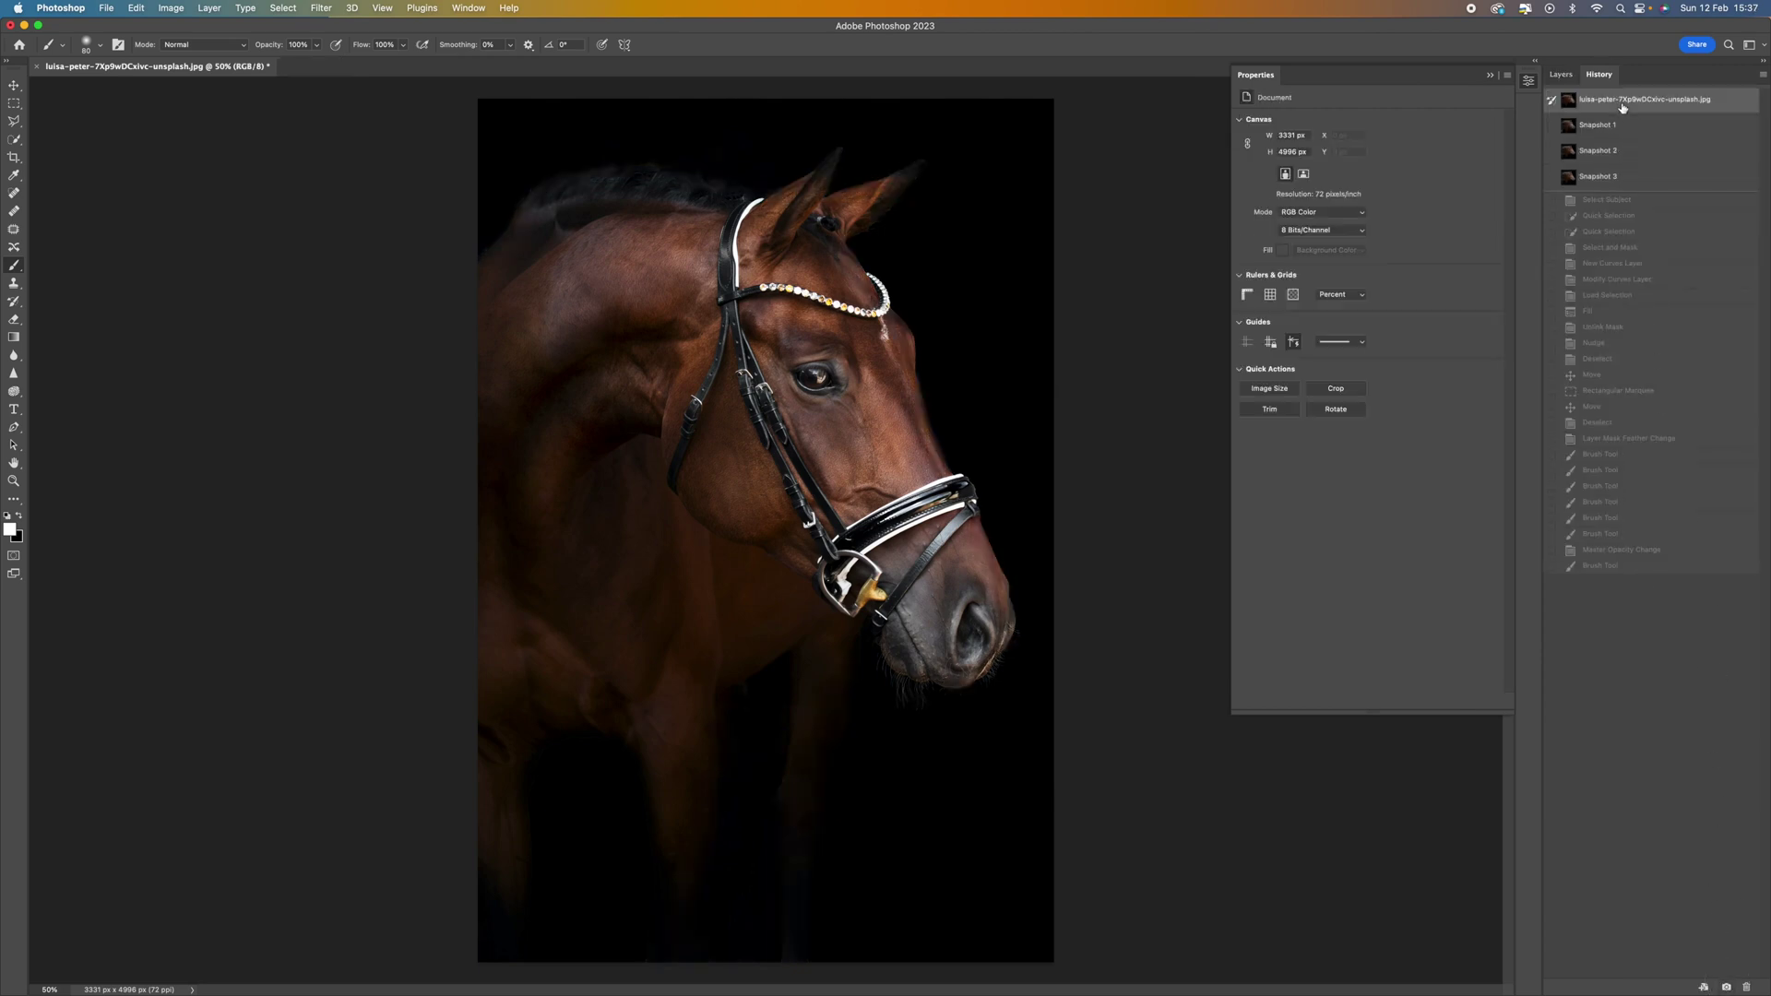
{"action": "left_click", "coordinate": [1619, 186]}
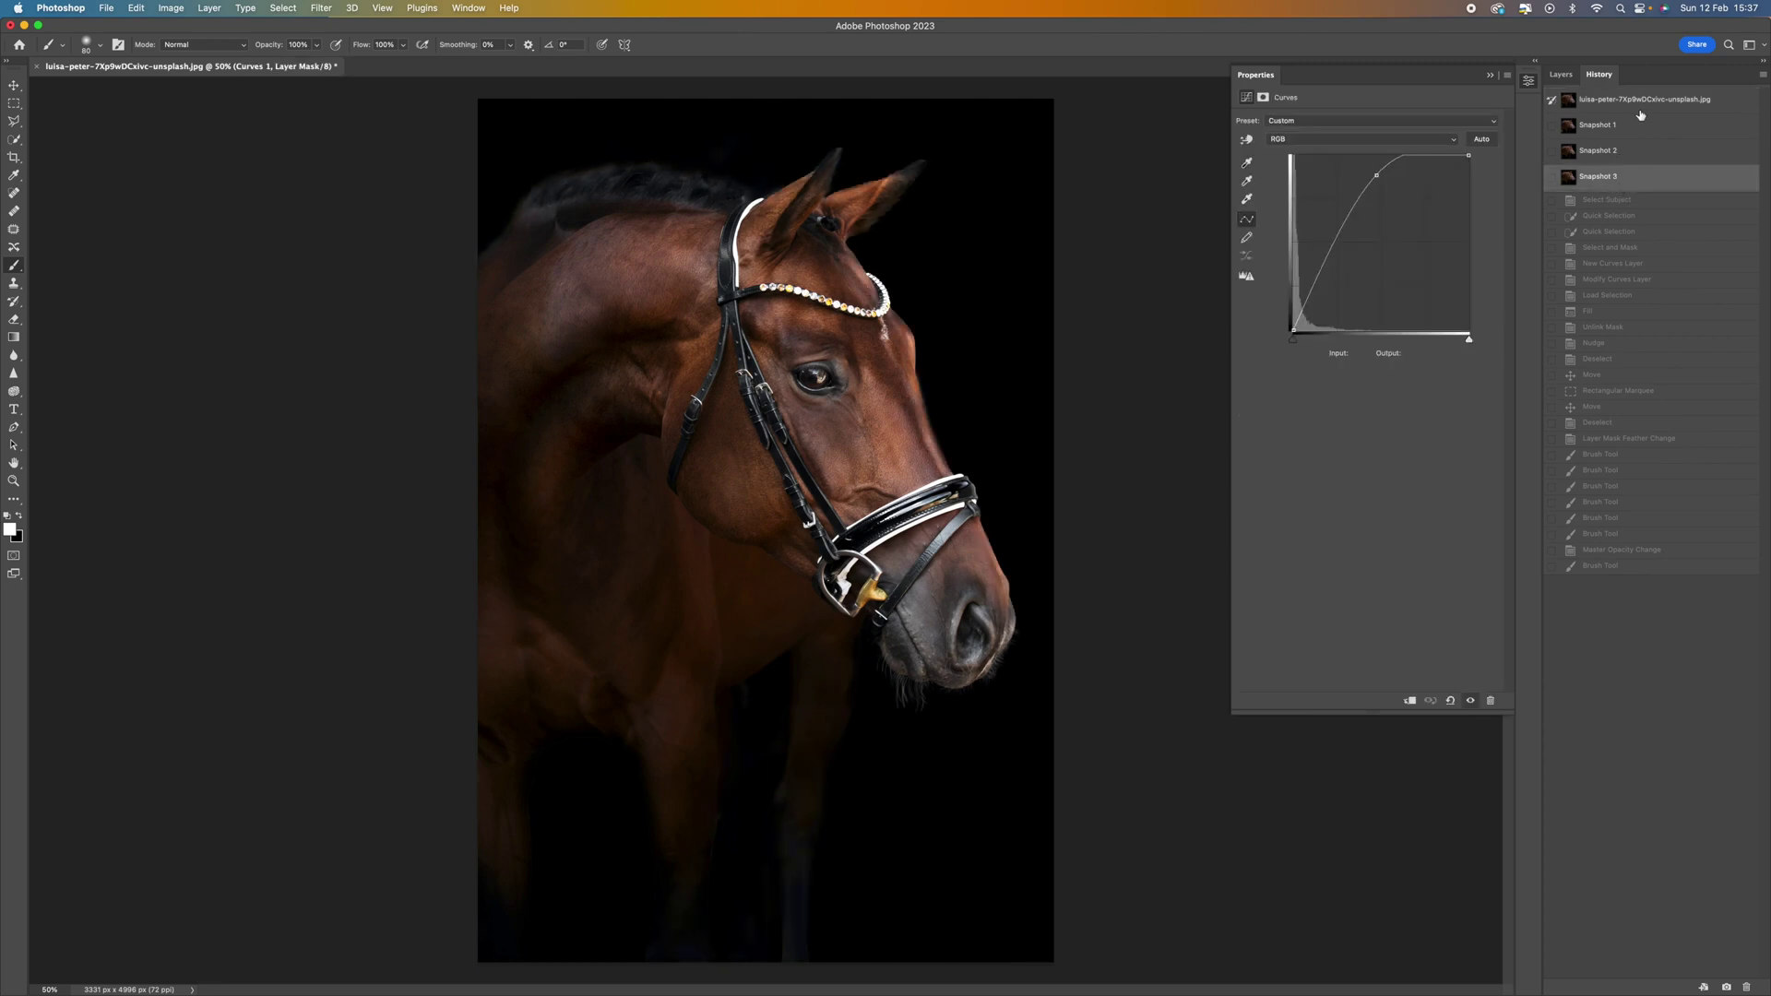
Switch back and forth between the original photo and Snapshot 3, ending on Snapshot 3
{"action": "left_click", "coordinate": [1641, 102]}
{"action": "left_click", "coordinate": [1641, 179]}
{"action": "left_click", "coordinate": [1594, 103]}
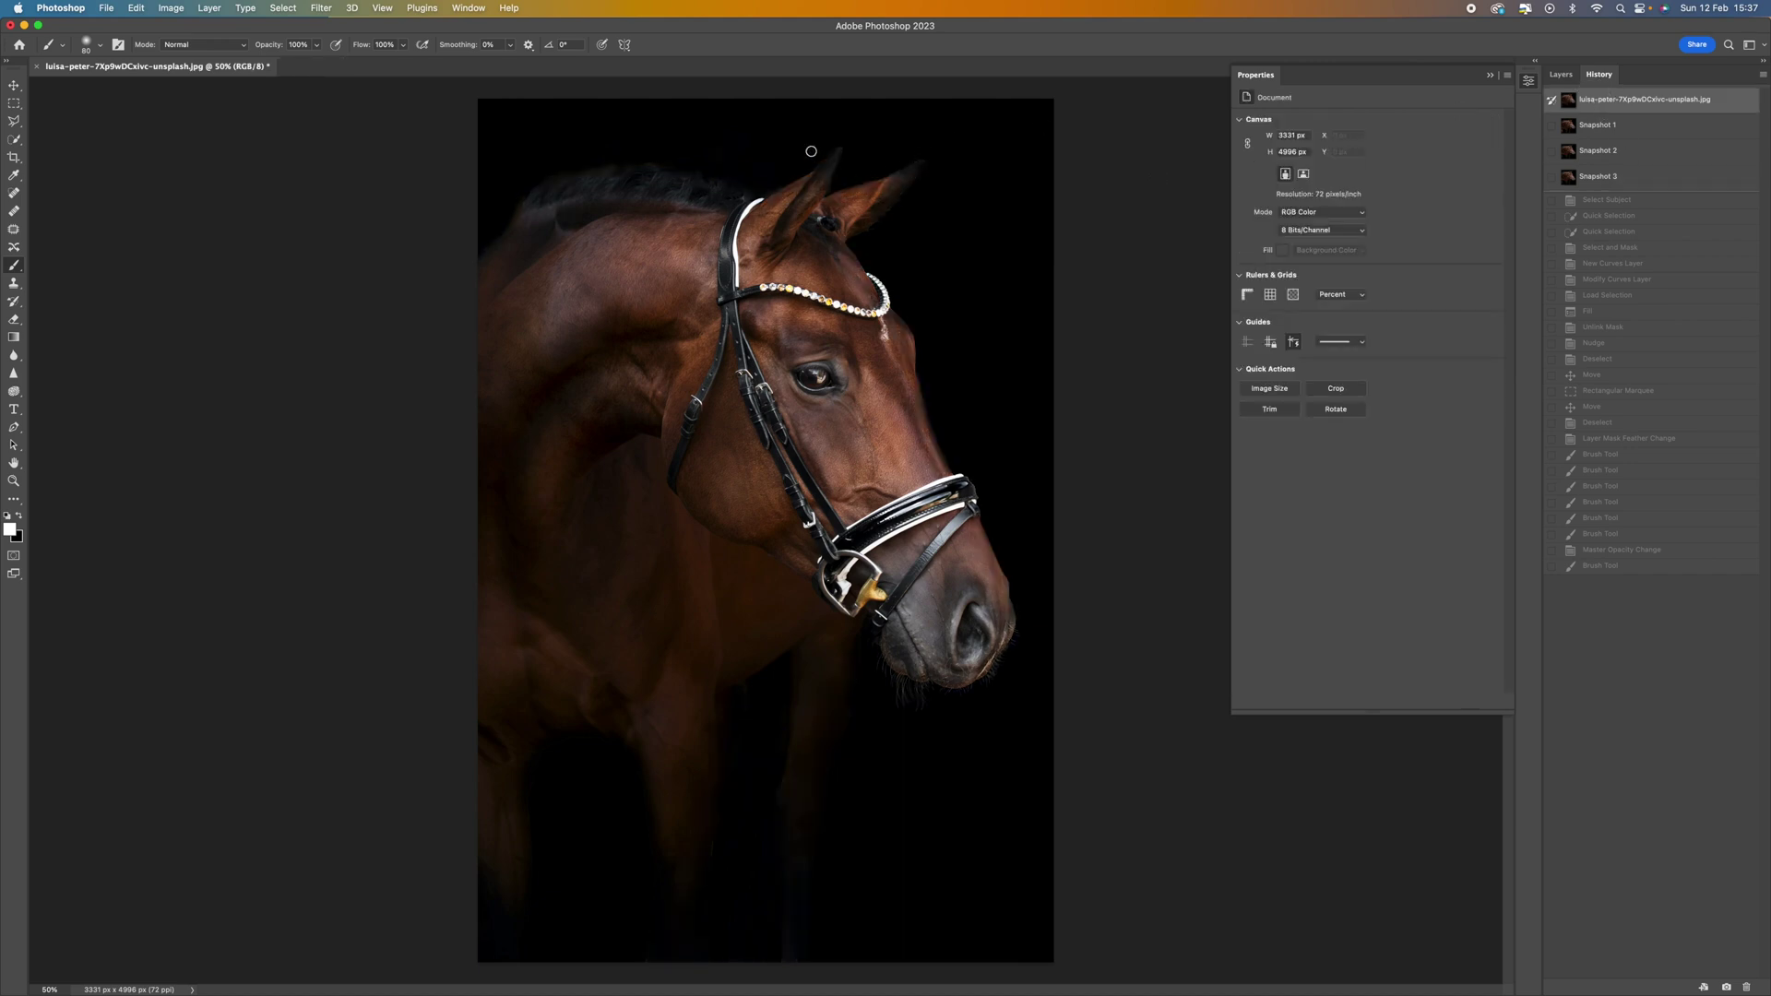
{"action": "left_click", "coordinate": [1641, 180]}
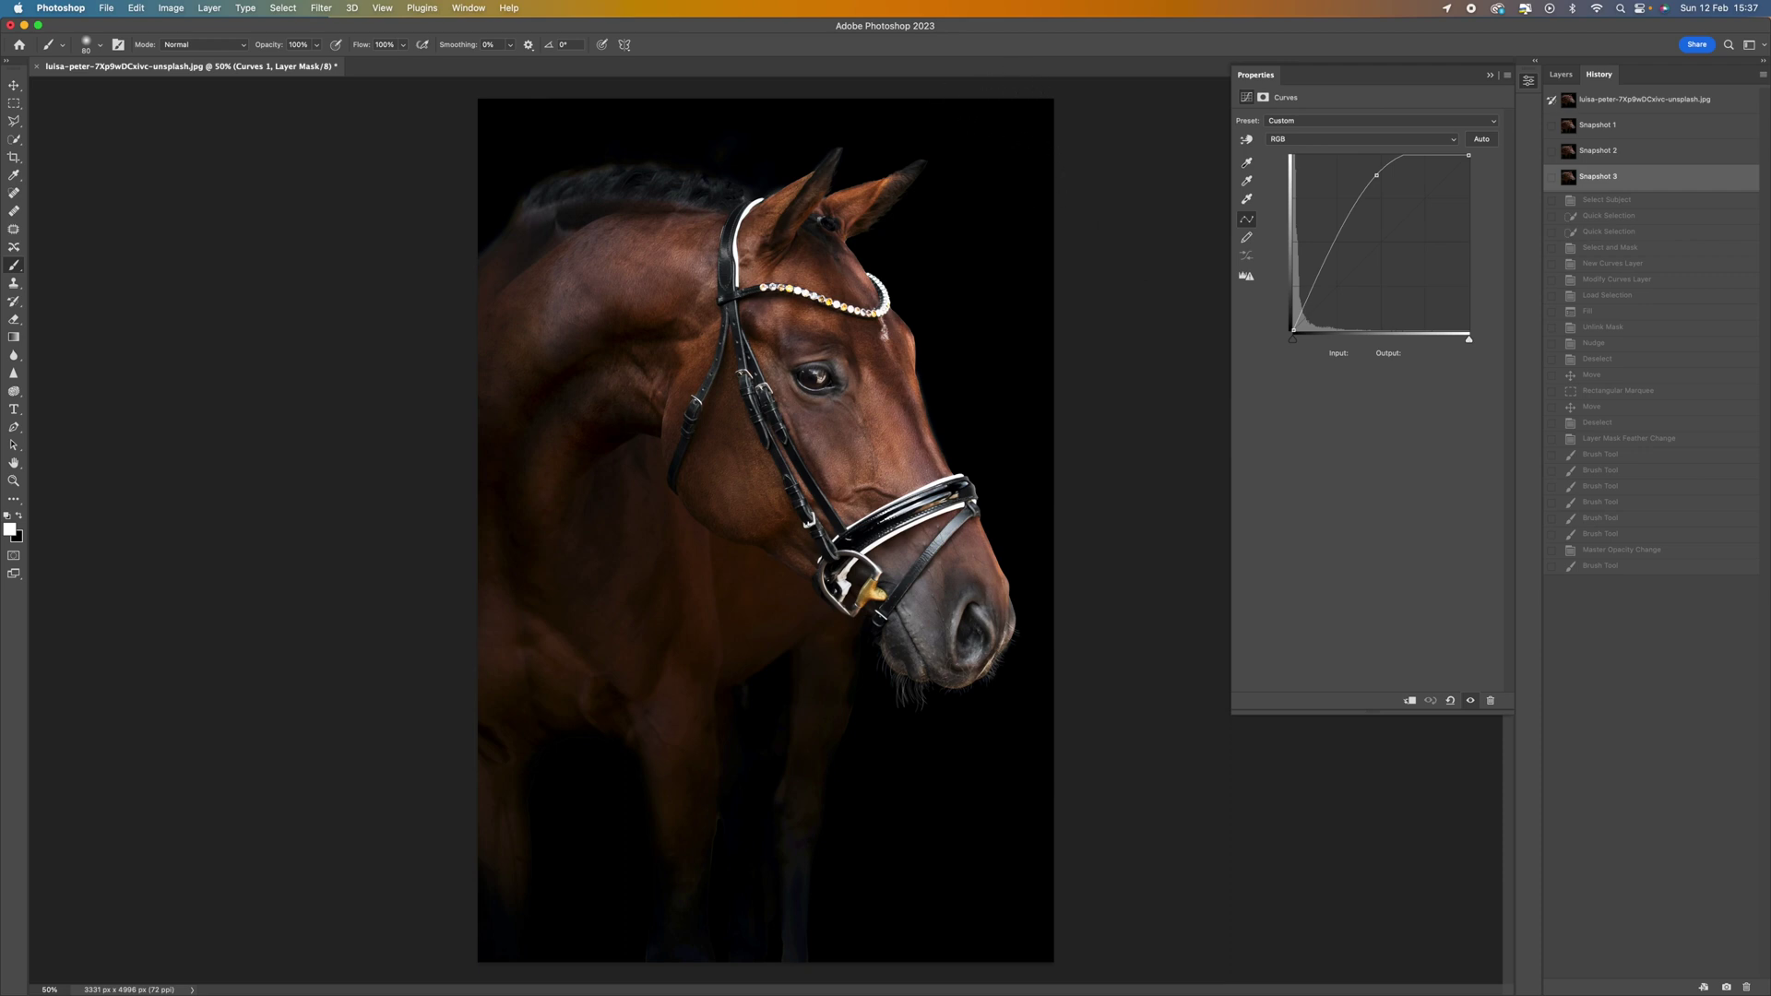
In the Layers list, undo an accidental Move of Background copy and select the Curves 1 mask
{"action": "left_click", "coordinate": [1559, 81]}
{"action": "left_click", "coordinate": [1583, 166]}
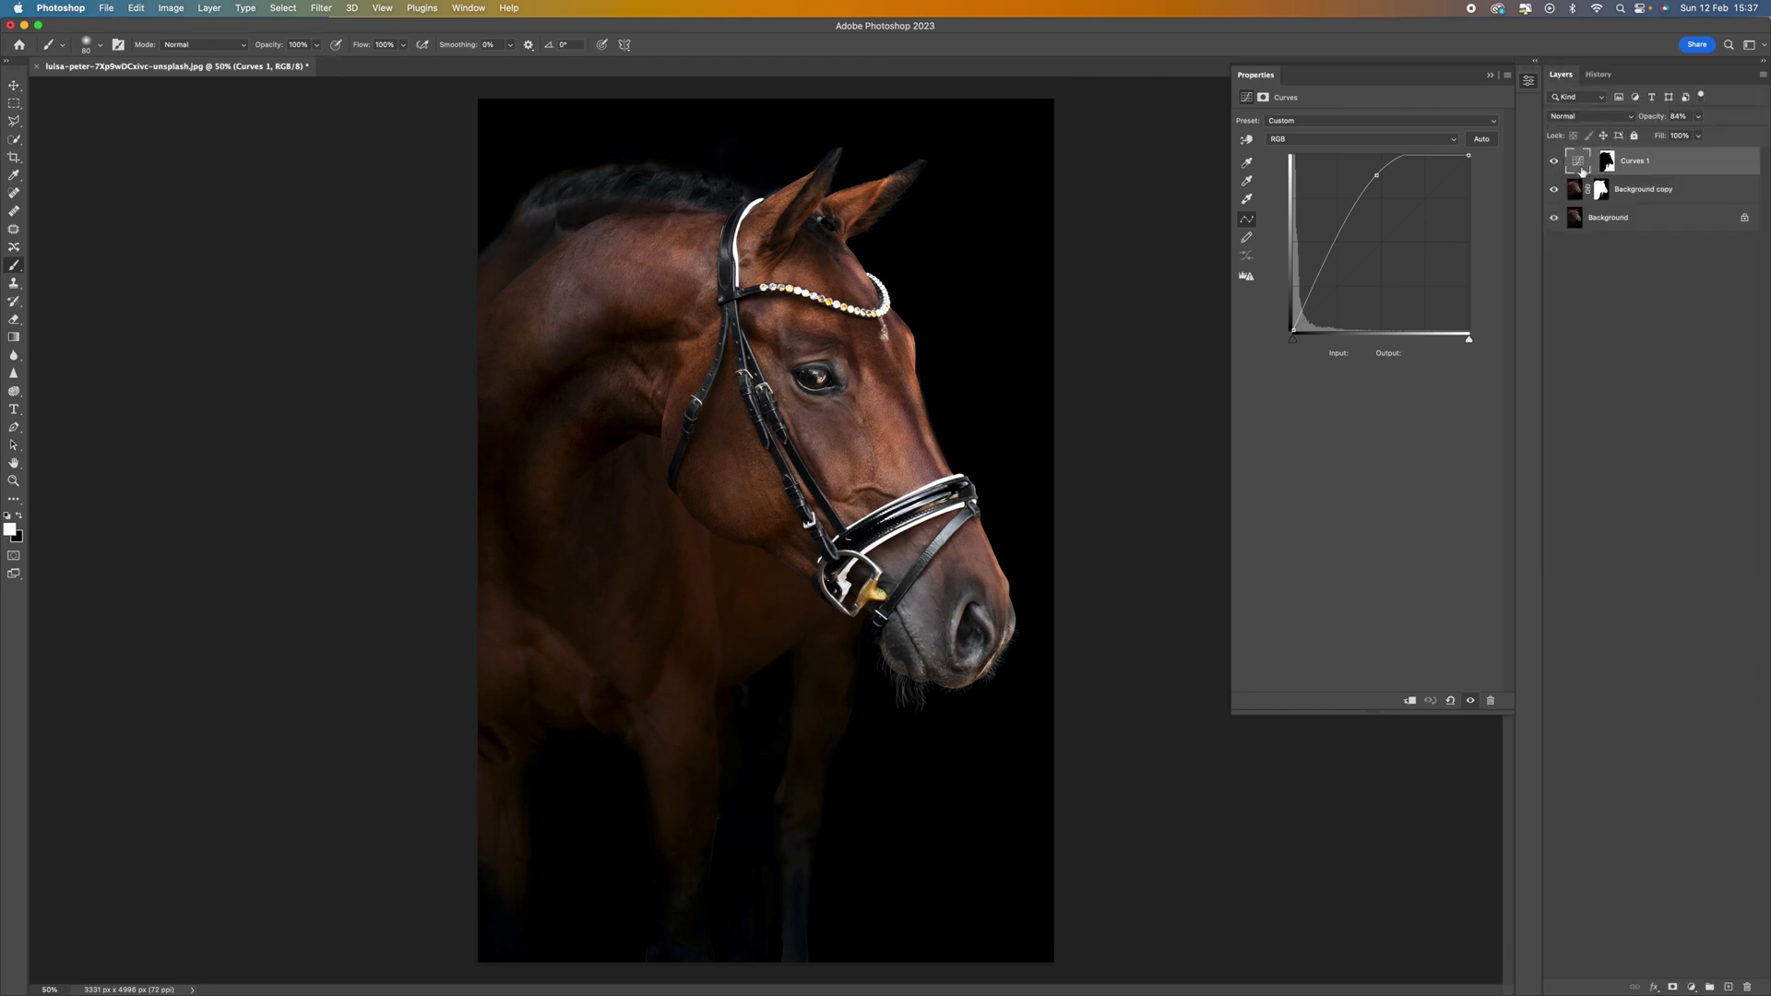
{"action": "left_click", "coordinate": [14, 85]}
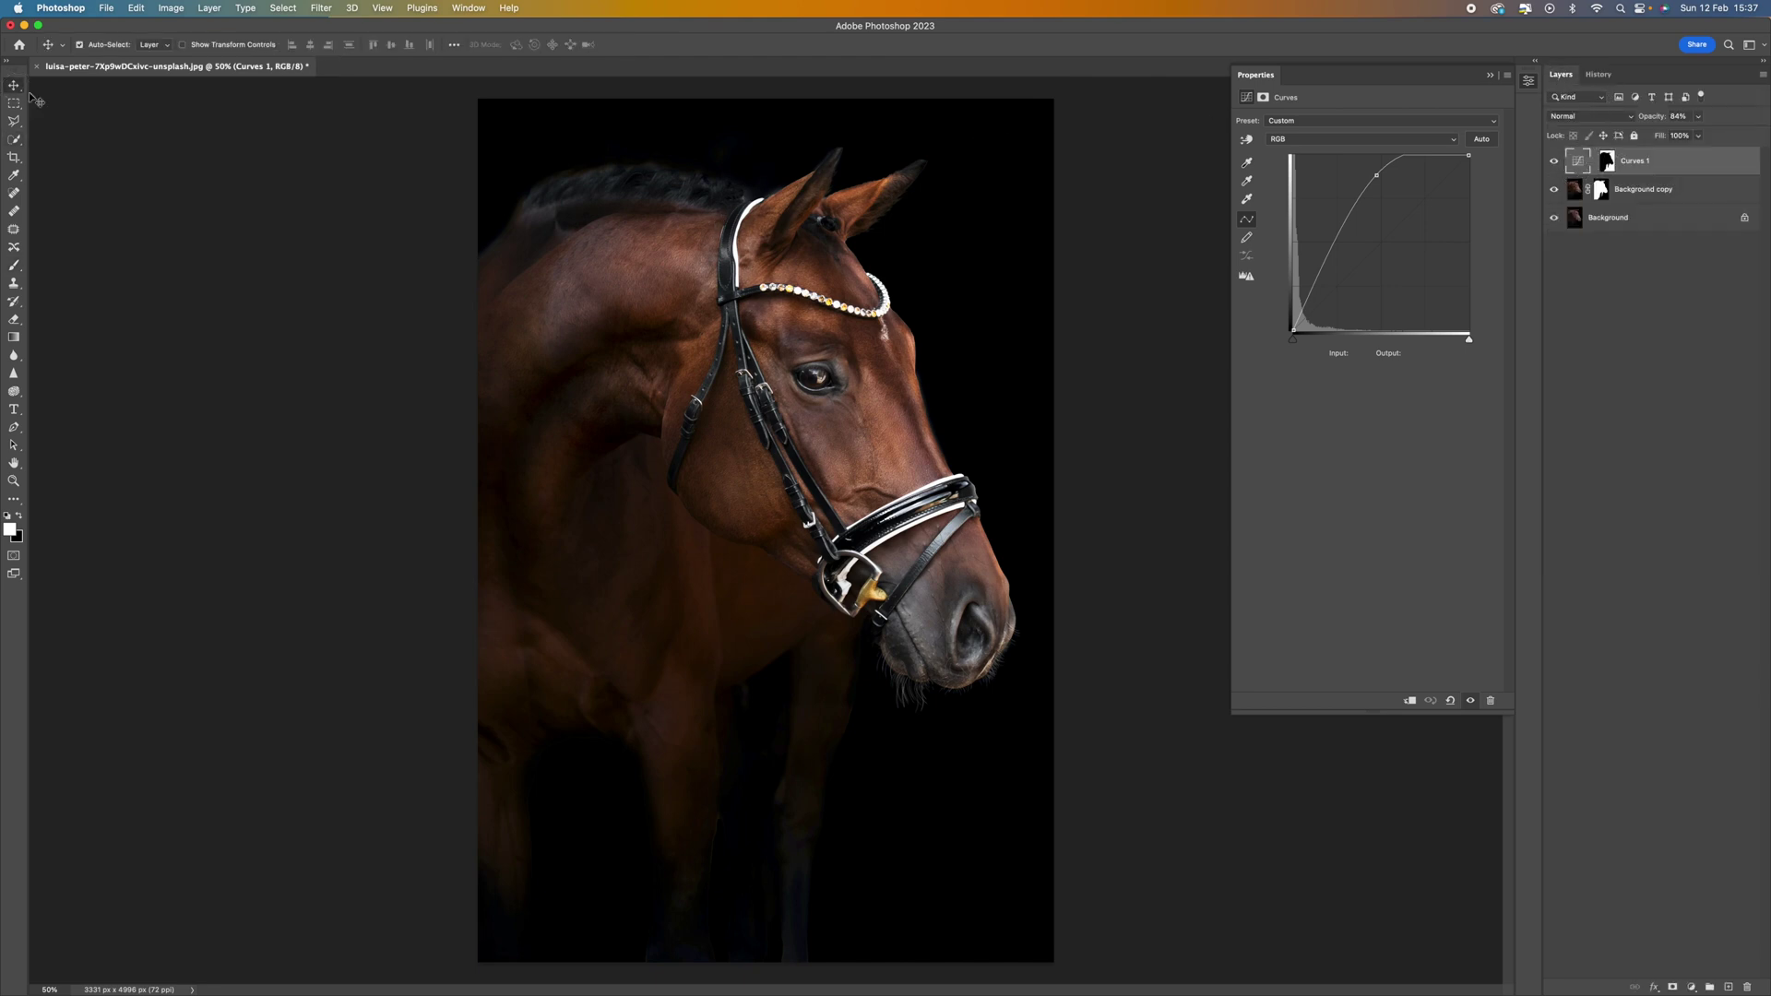
{"action": "left_click_drag", "start_coordinate": [769, 225], "coordinate": [768, 226]}
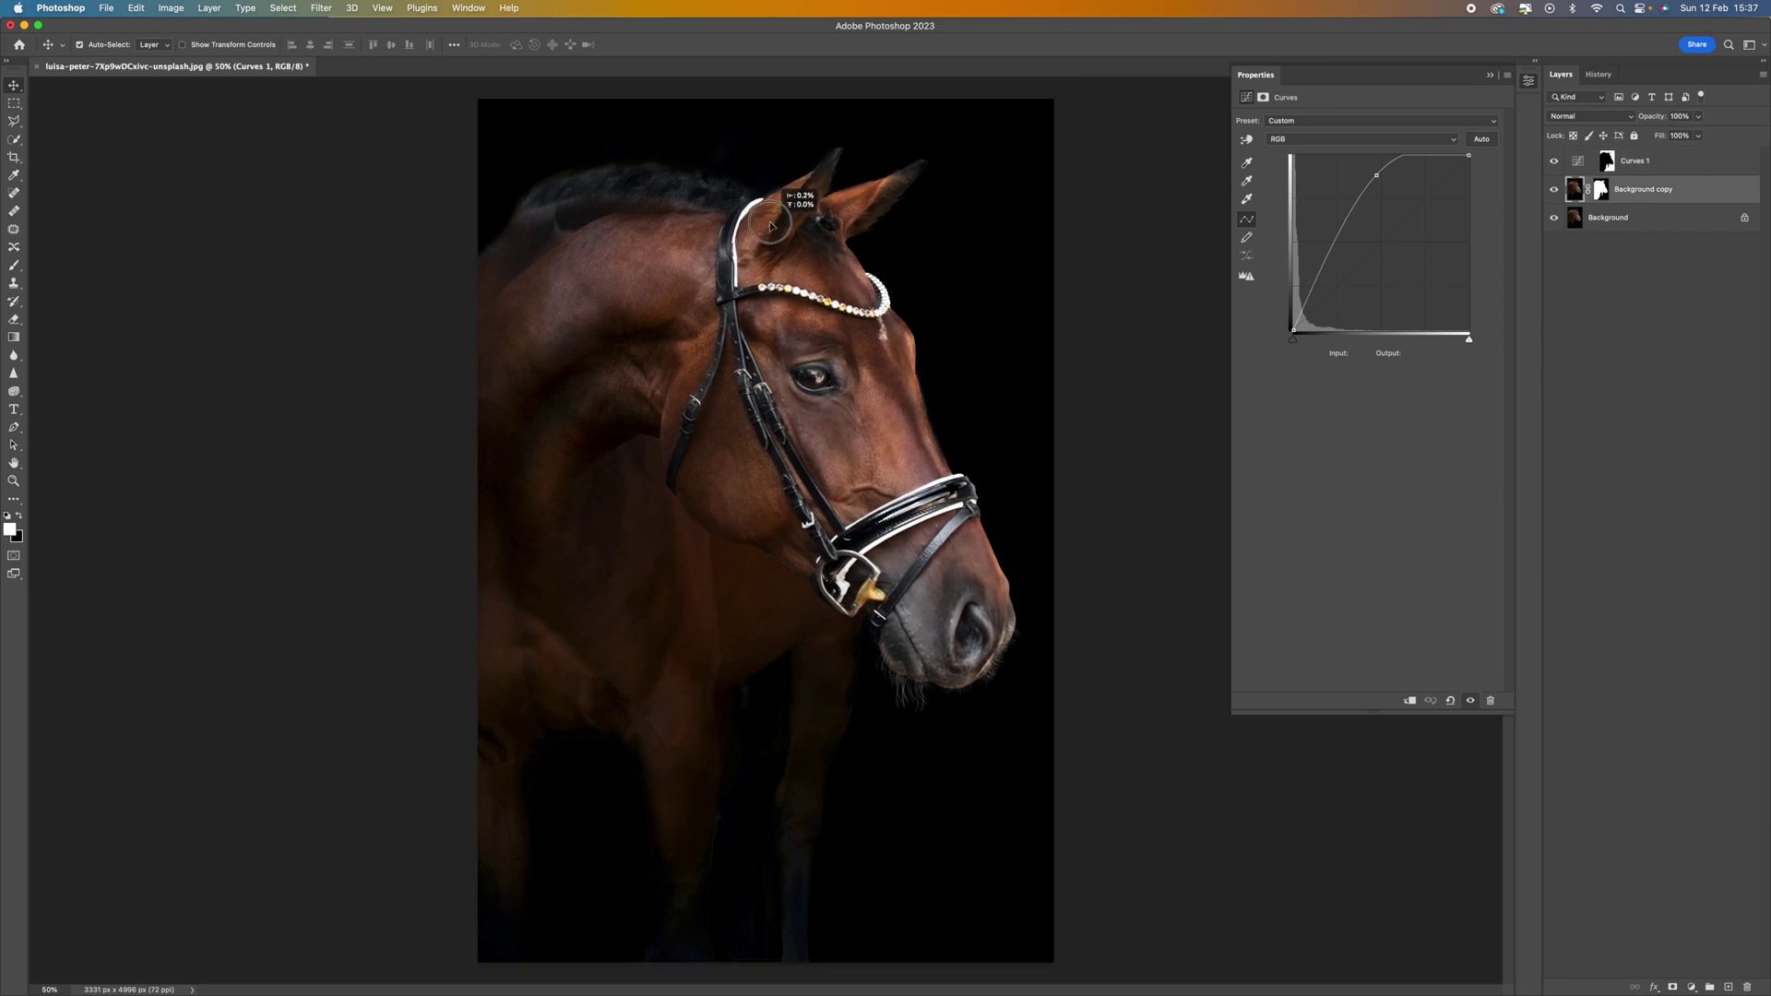
{"action": "key", "text": "super+z"}
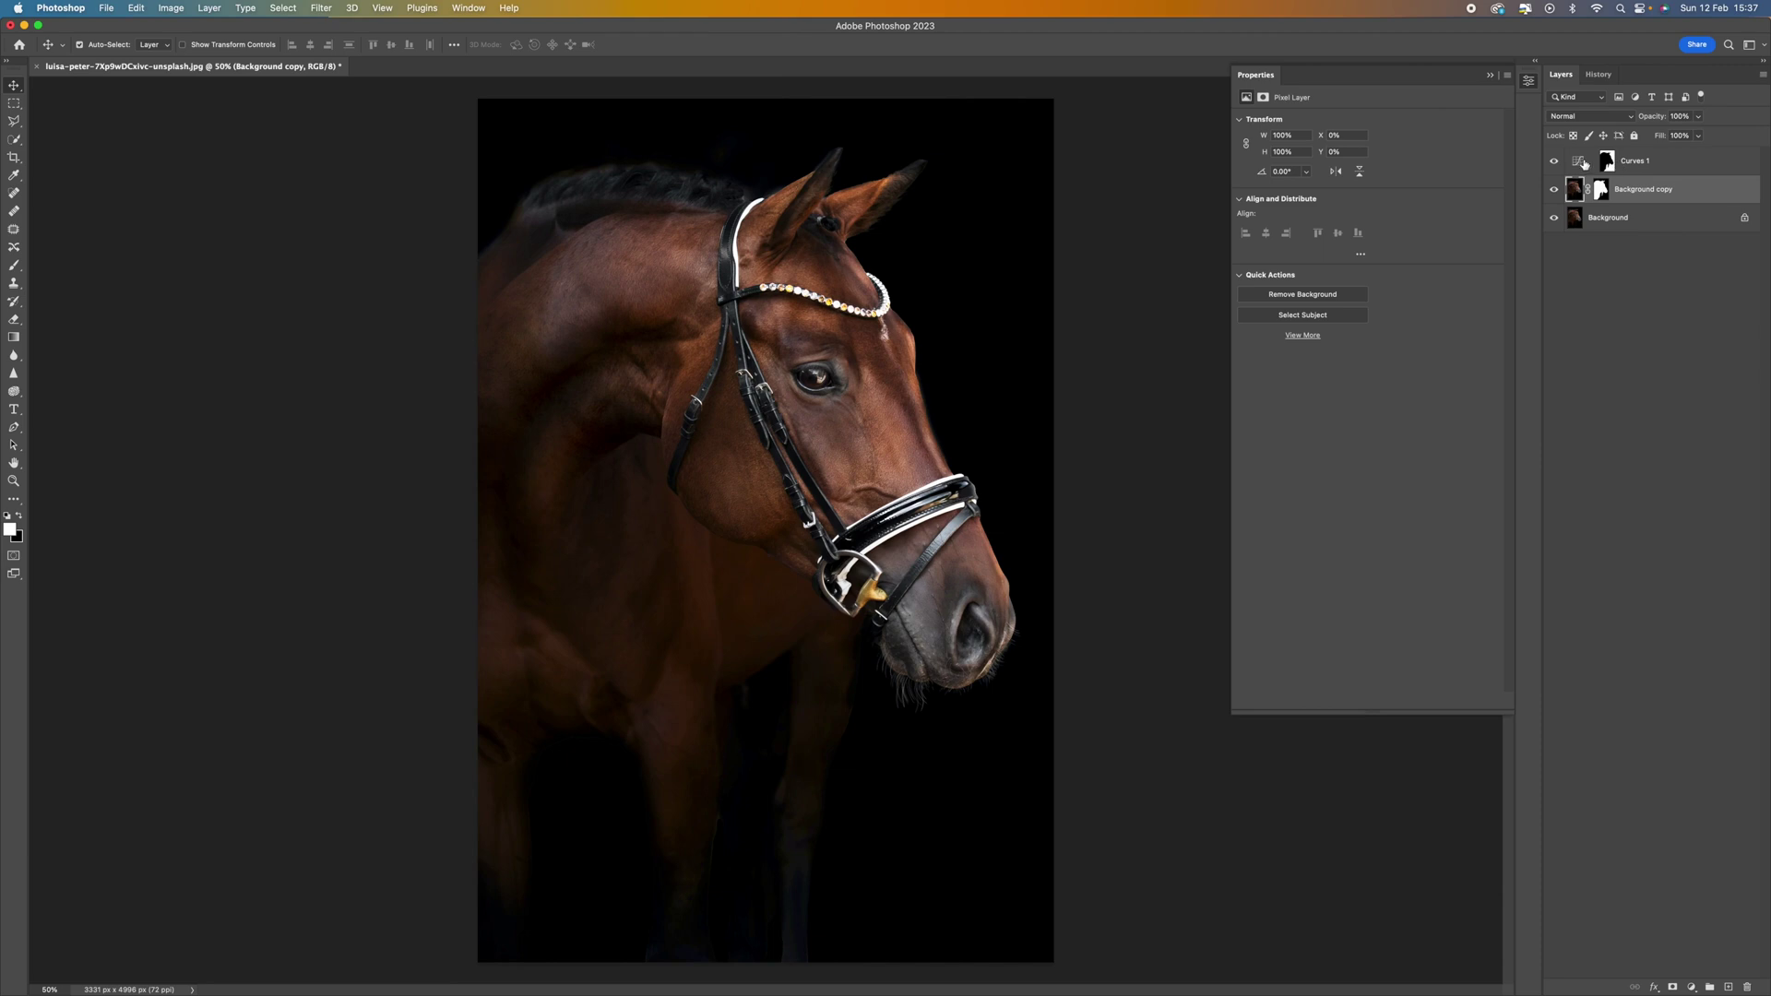
{"action": "left_click", "coordinate": [1610, 164]}
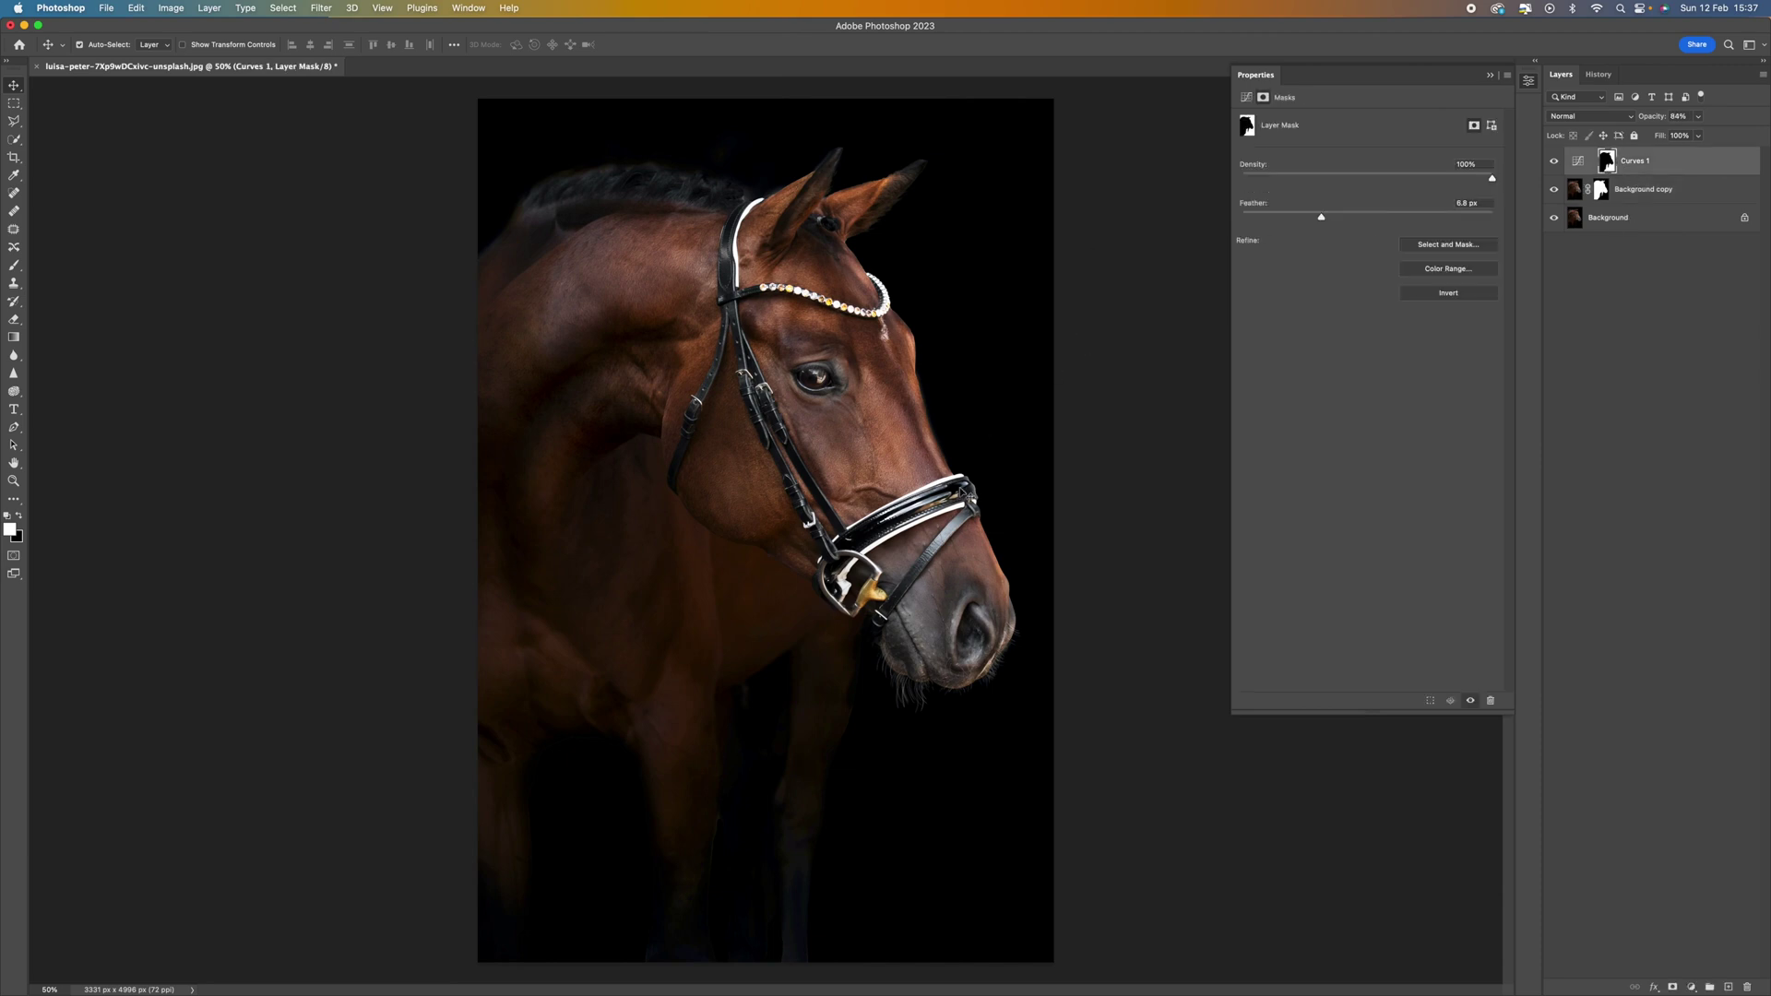
Alternate three times between the original photo and Snapshot 3, then reselect Curves 1 in Layers
{"action": "left_click", "coordinate": [1598, 74]}
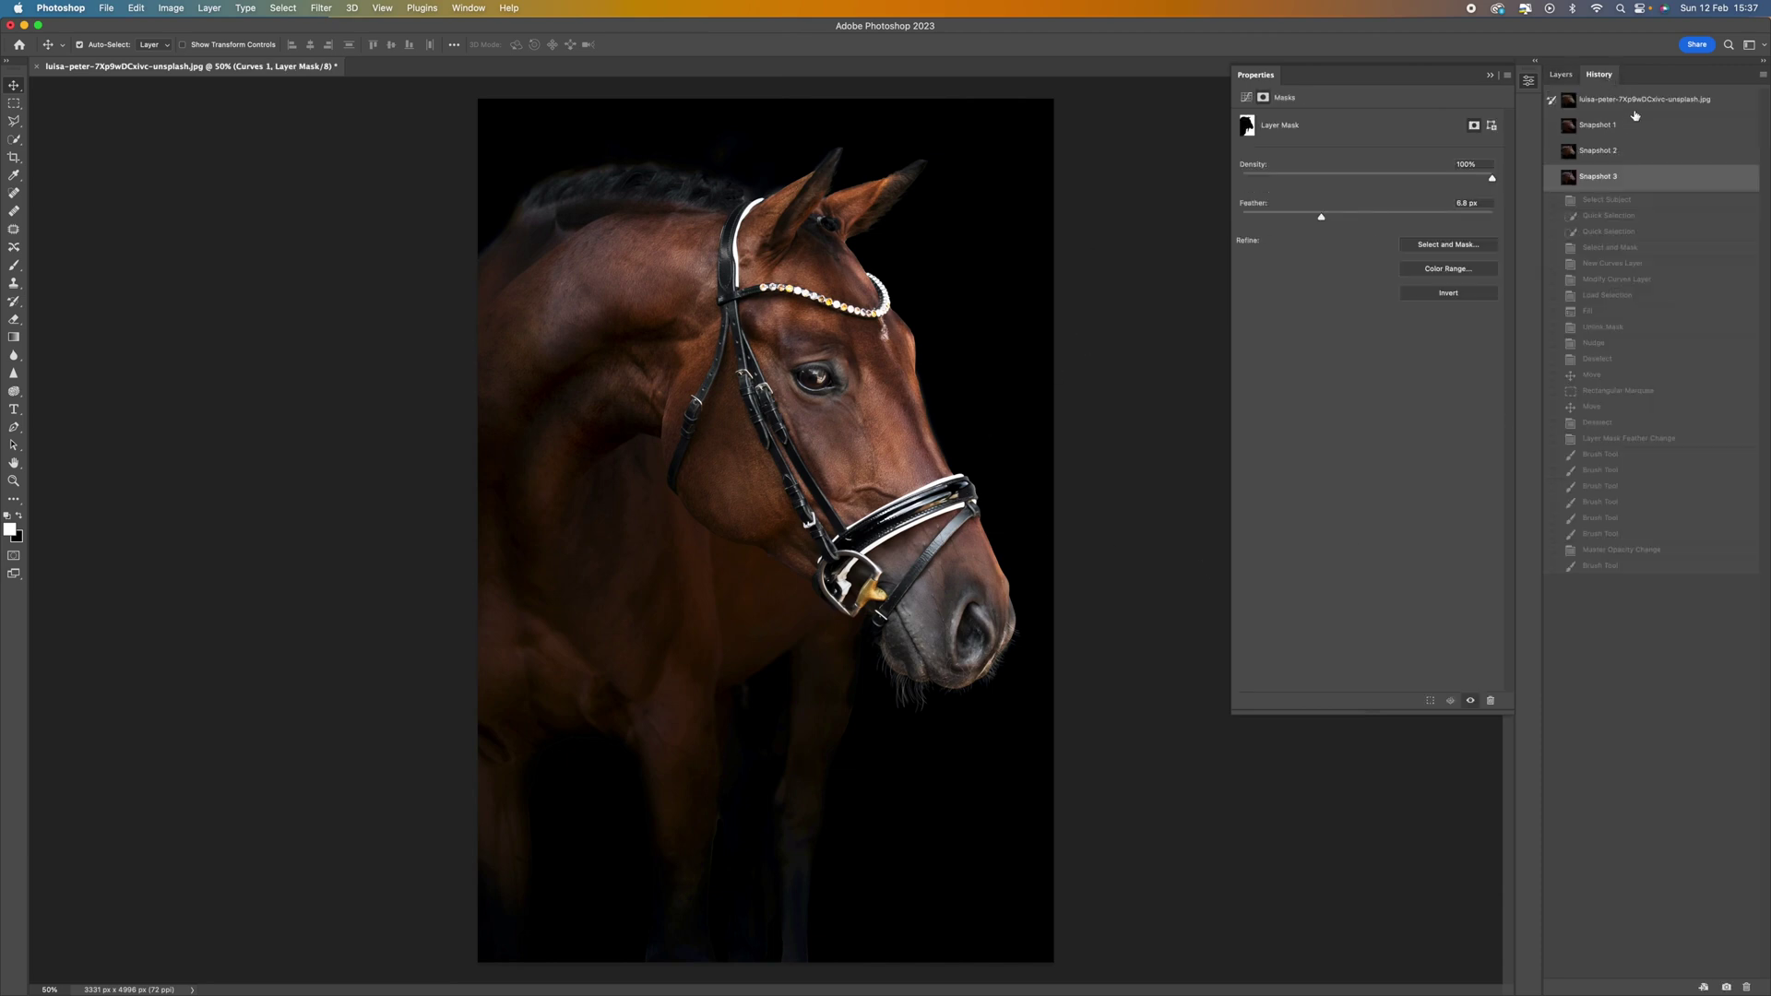
{"action": "left_click", "coordinate": [1636, 102]}
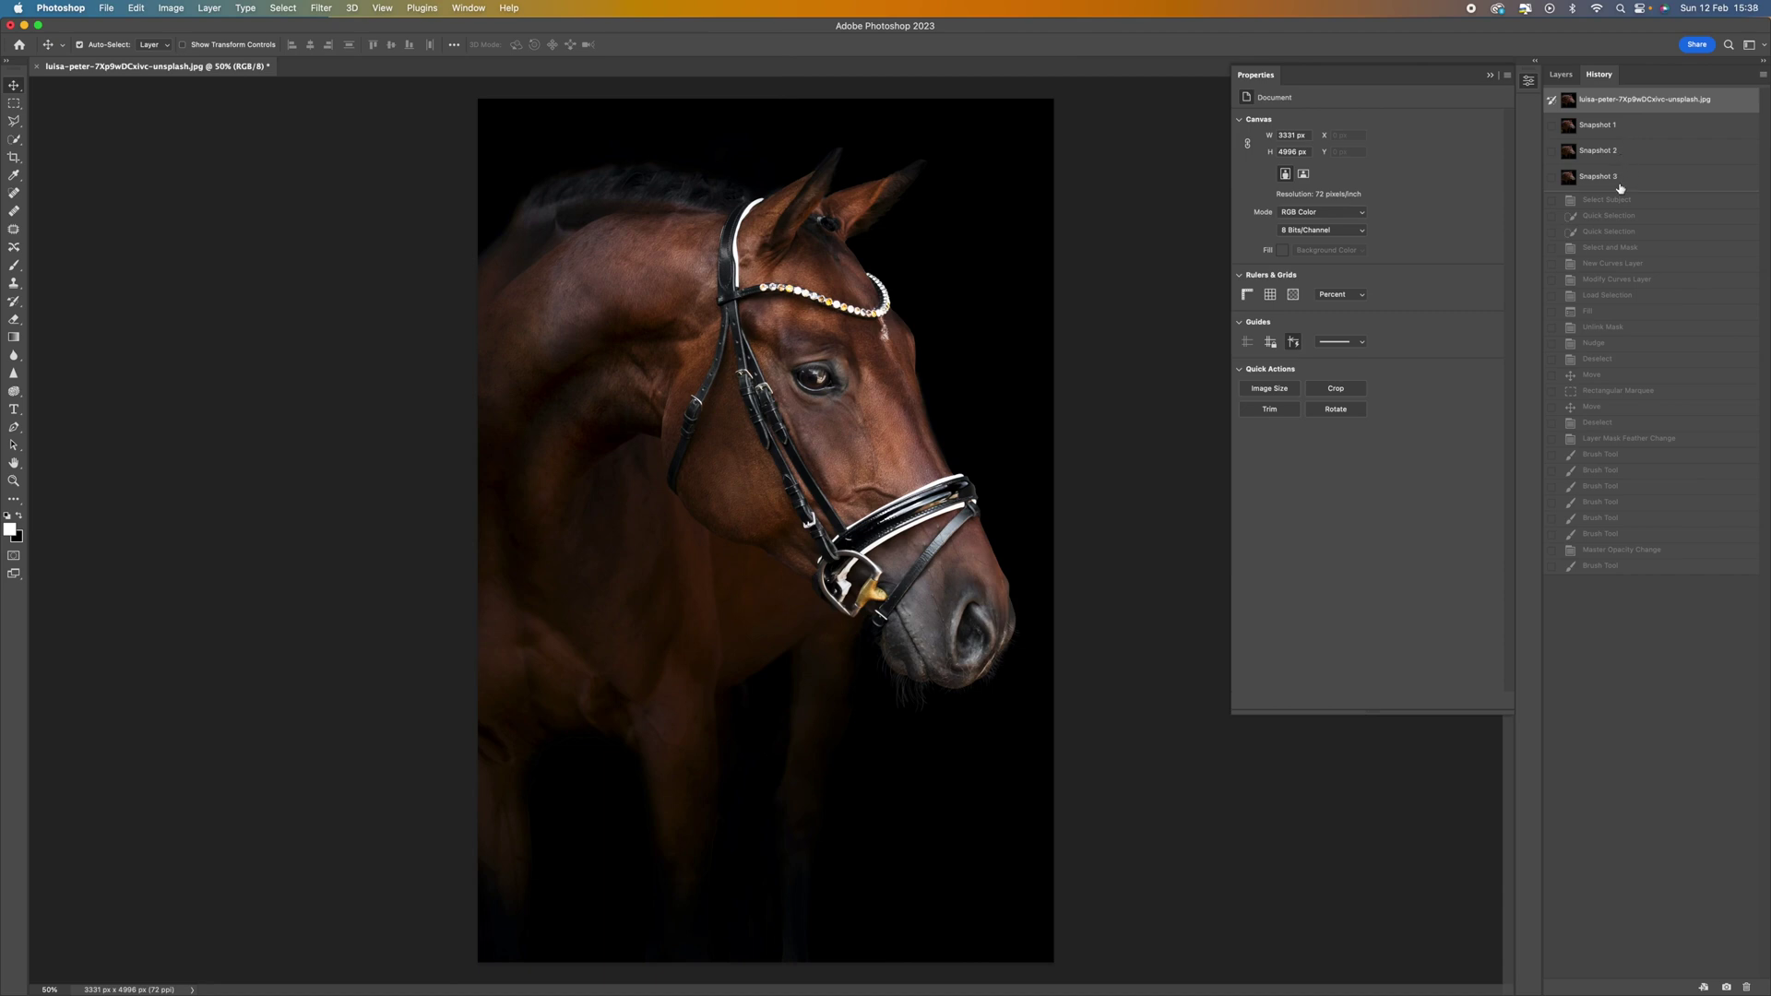
{"action": "left_click", "coordinate": [1619, 178]}
{"action": "left_click", "coordinate": [1638, 103]}
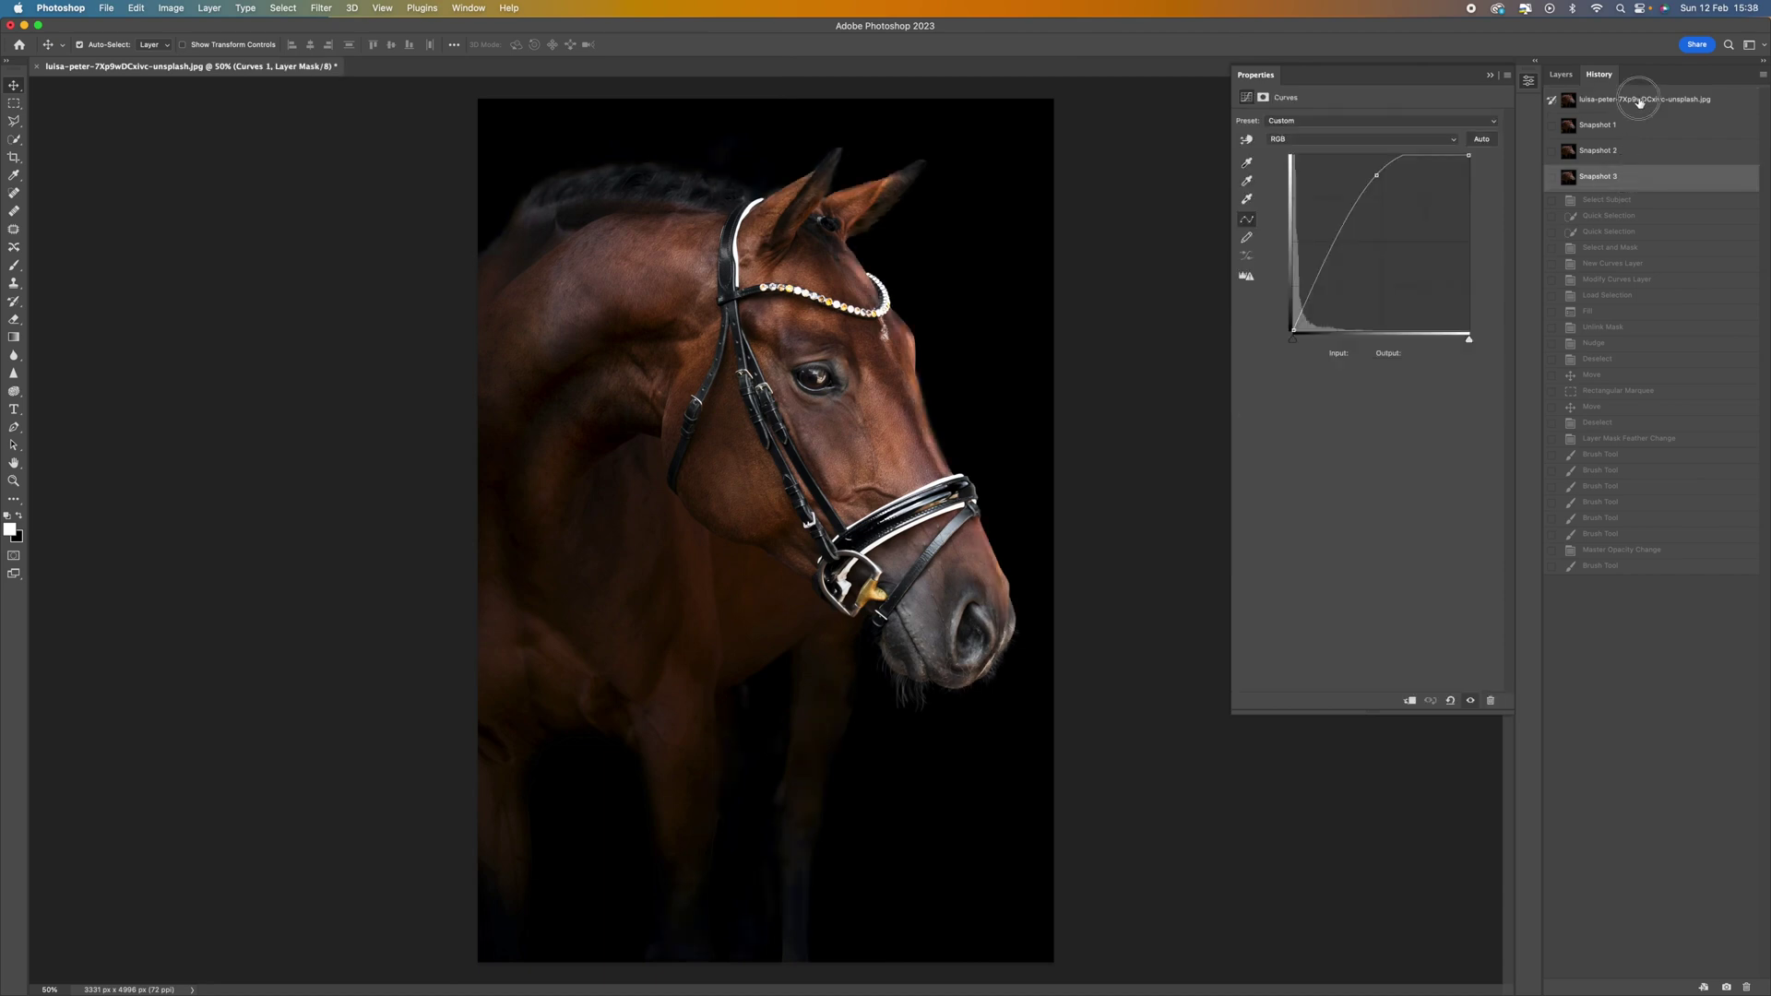
{"action": "left_click", "coordinate": [1636, 184]}
{"action": "left_click", "coordinate": [1628, 100]}
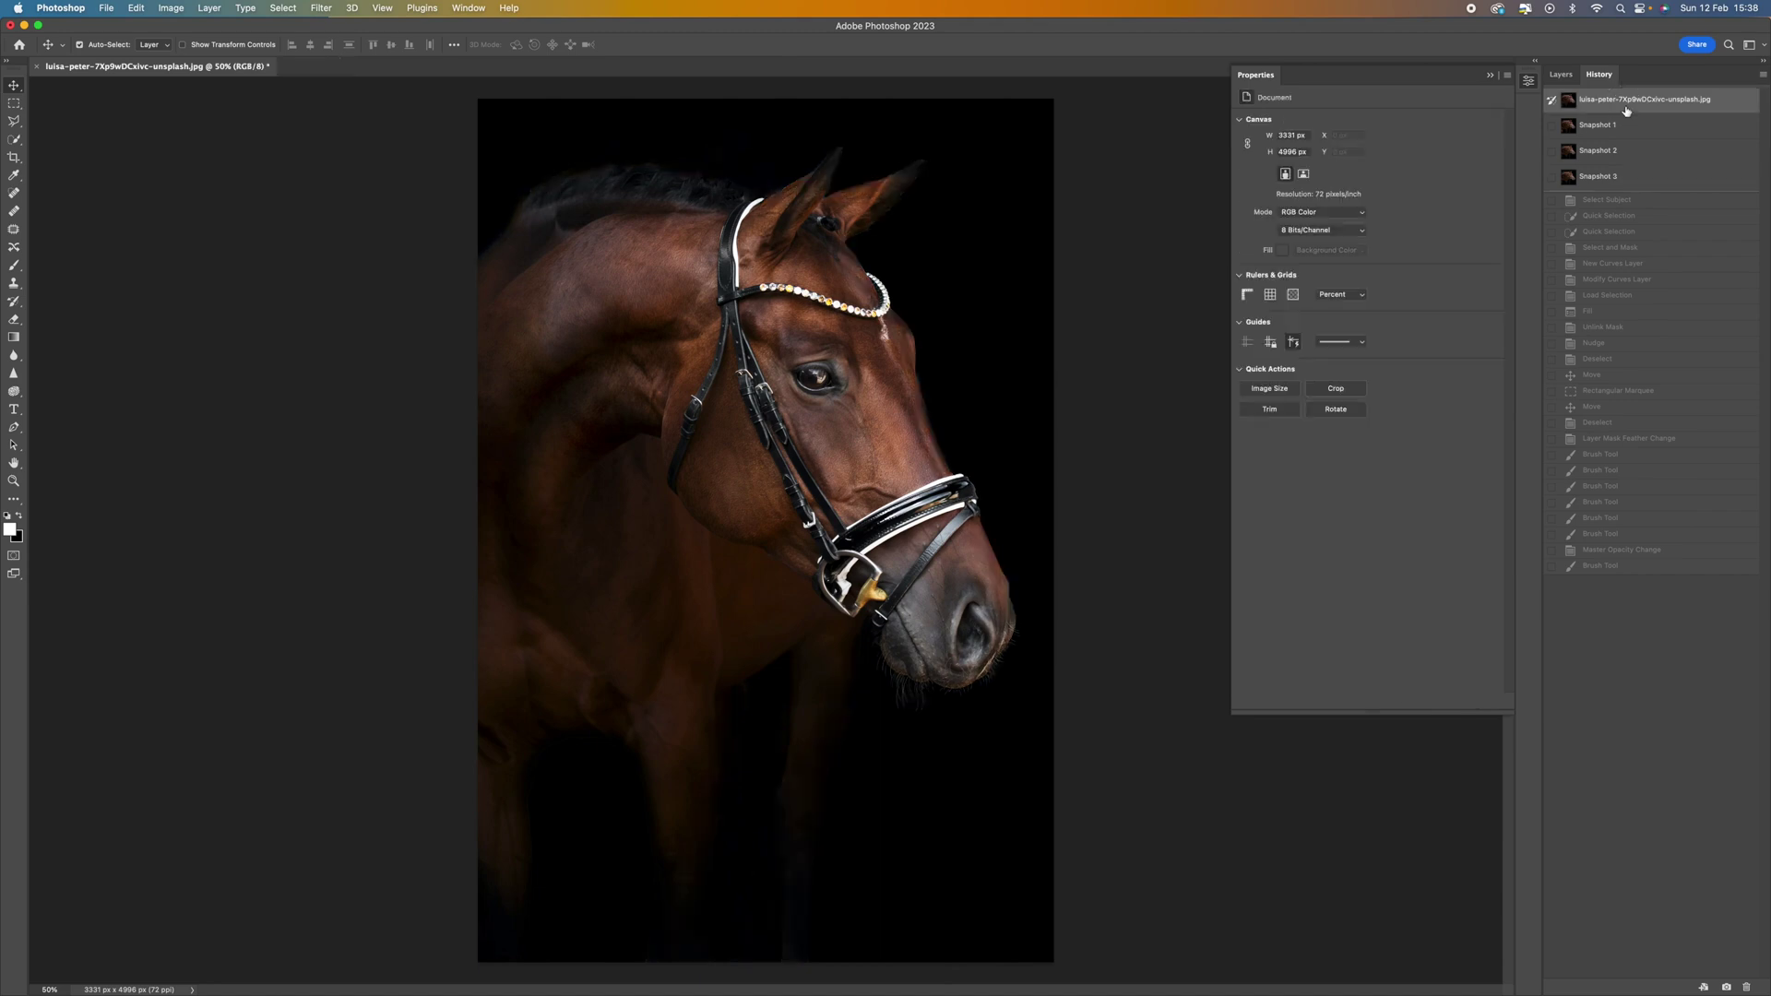
{"action": "left_click", "coordinate": [1641, 180]}
{"action": "left_click", "coordinate": [1563, 77]}
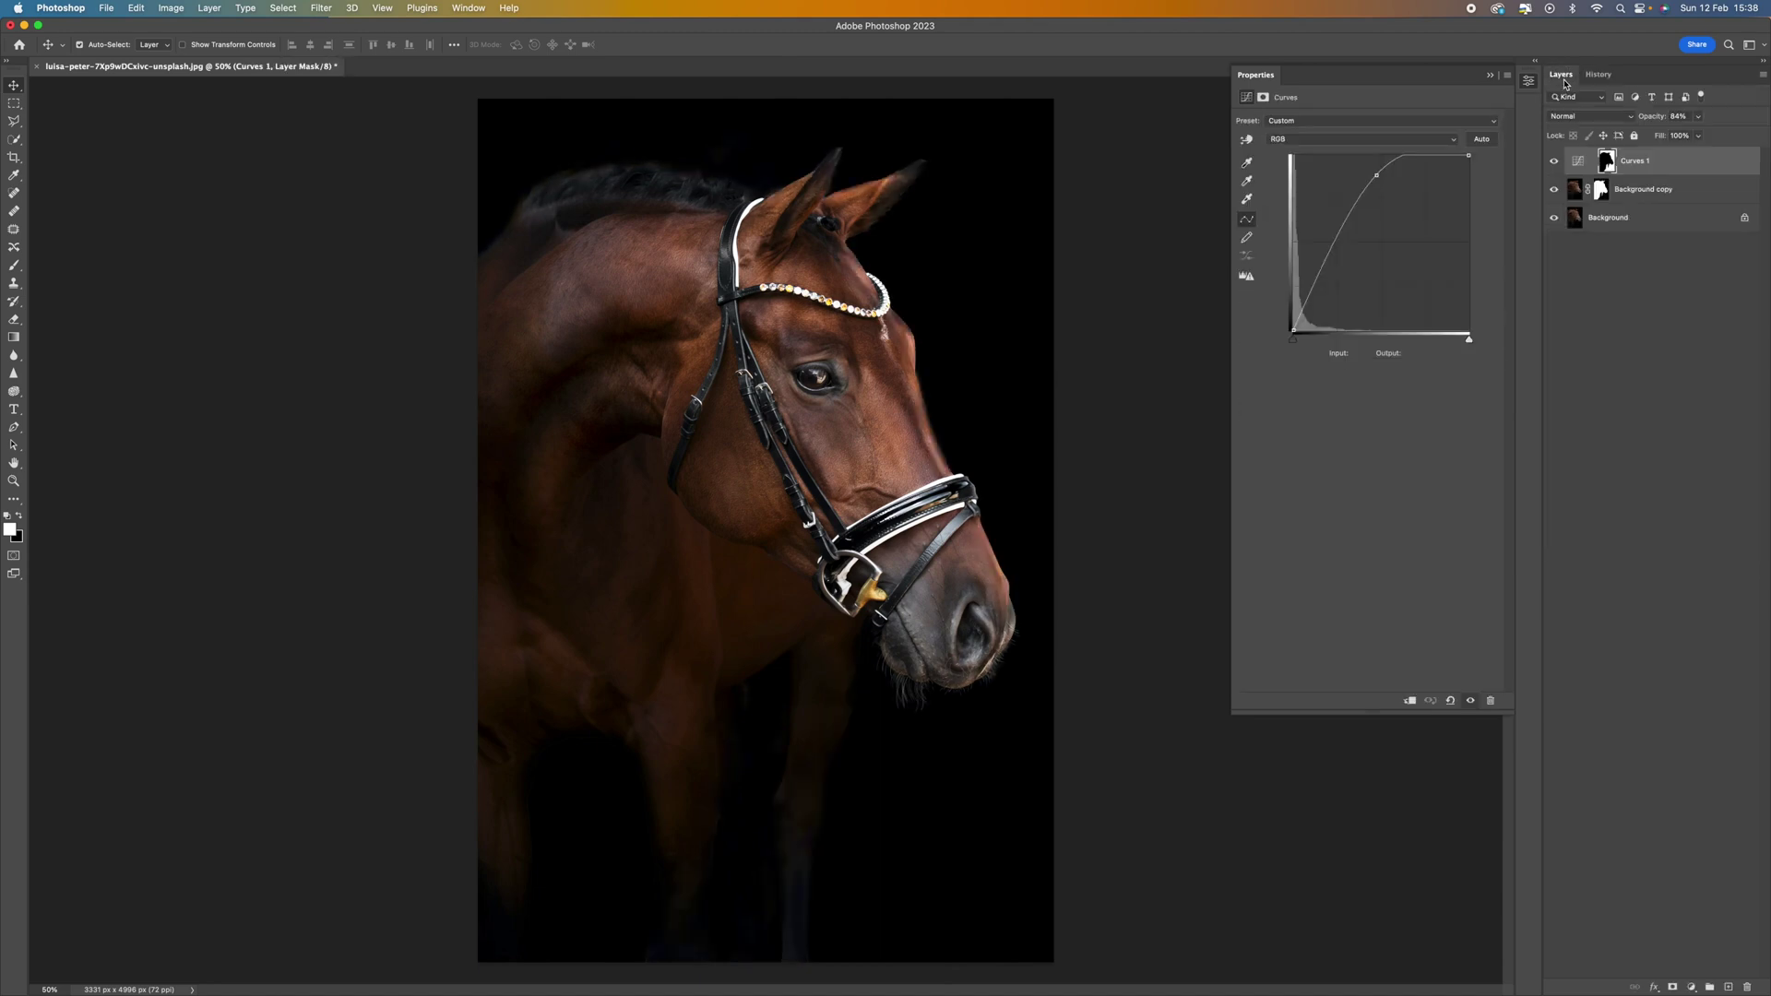
{"action": "left_click", "coordinate": [1580, 160]}
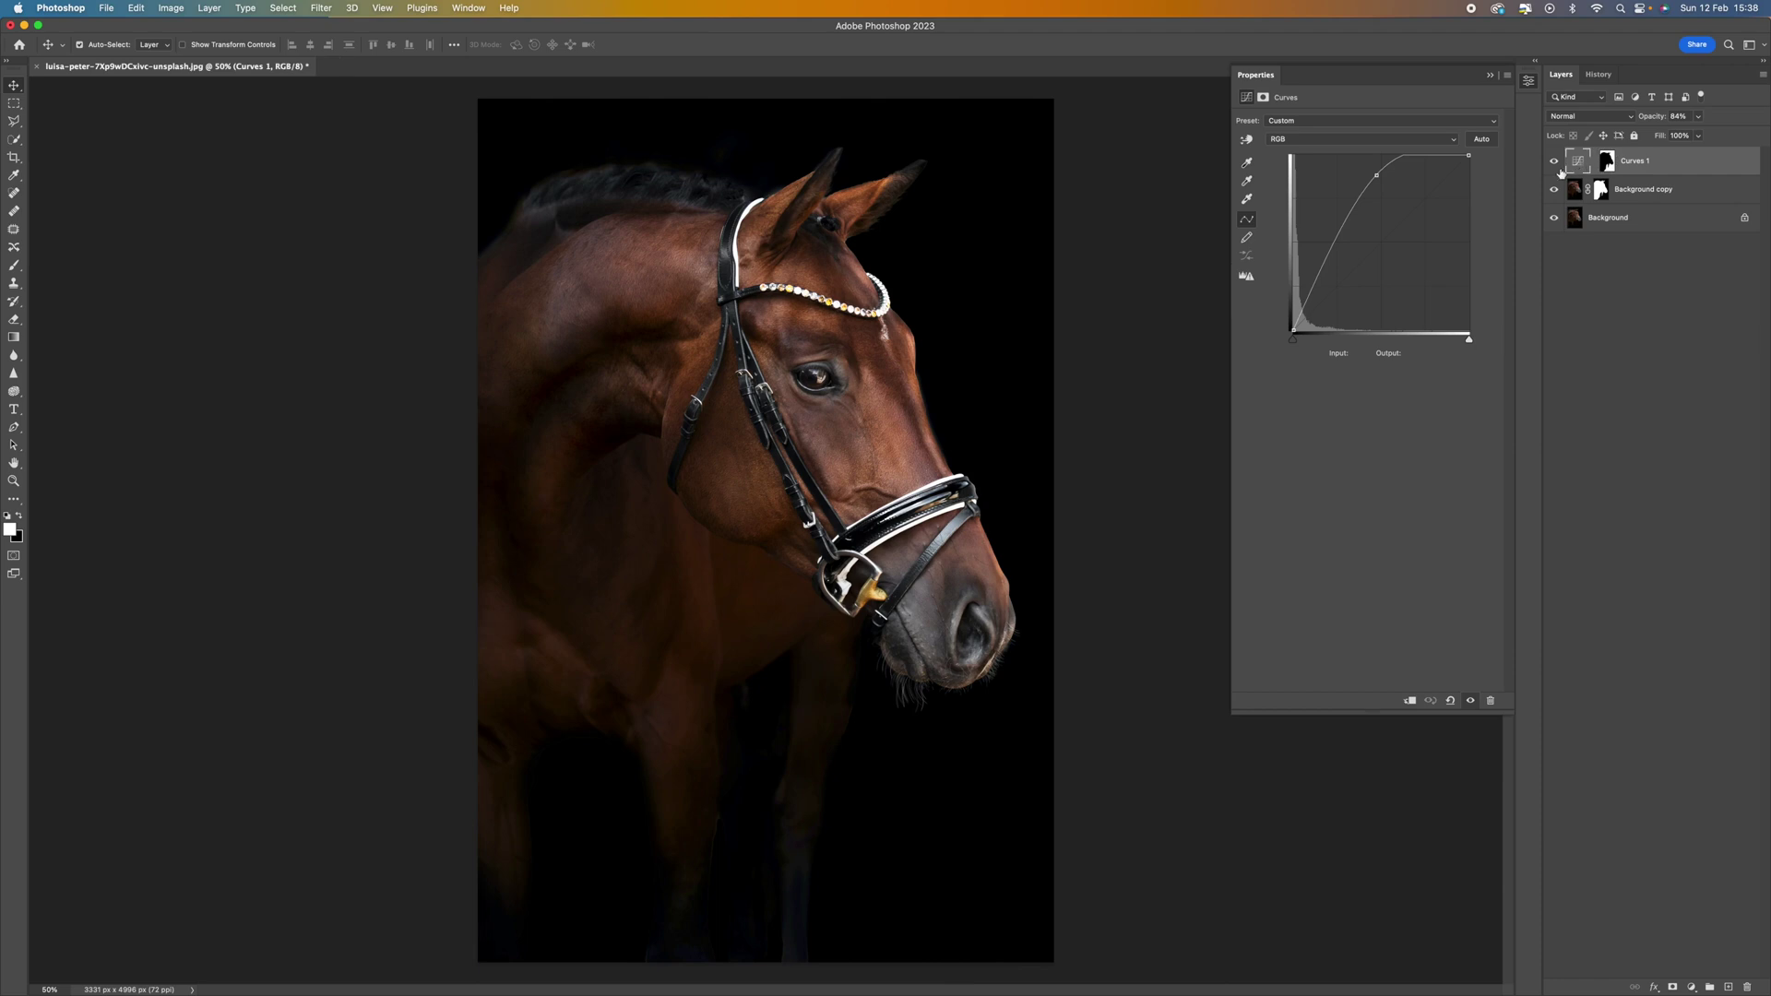